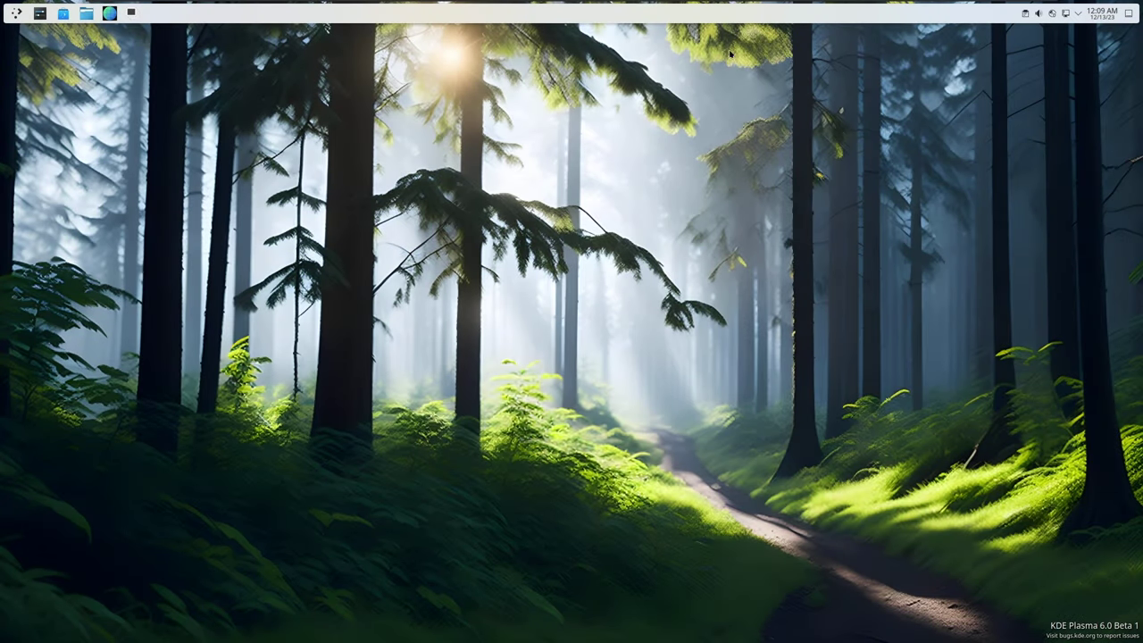
# - Enter panel edit mode and move the panel to the bottom edge, then back to the top
pyautogui.rightClick(396, 19)
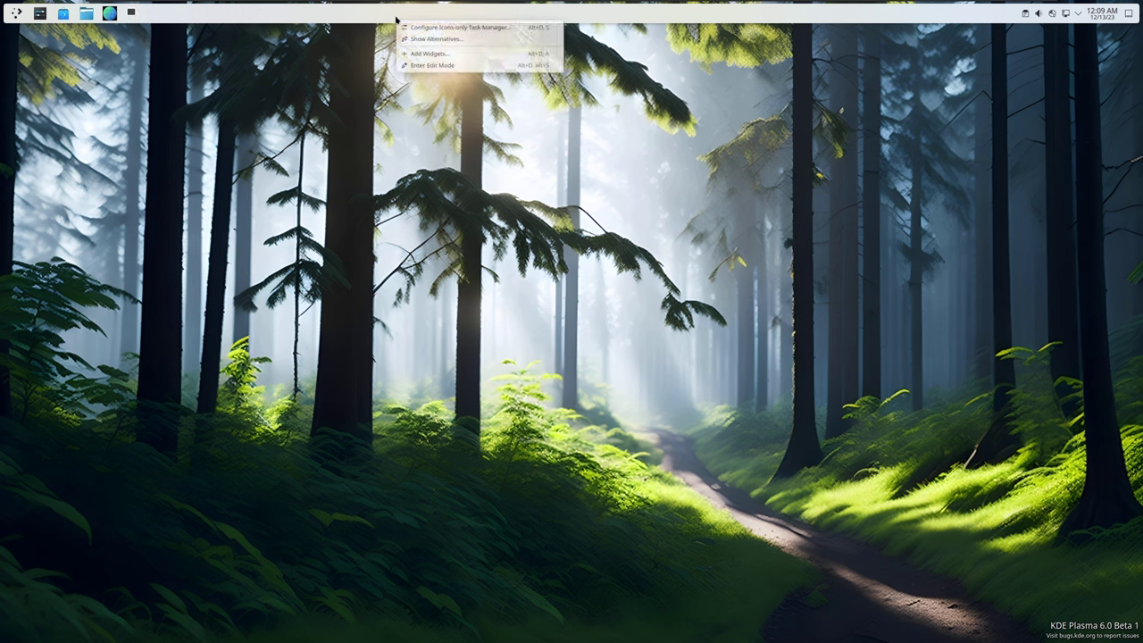
pyautogui.click(448, 66)
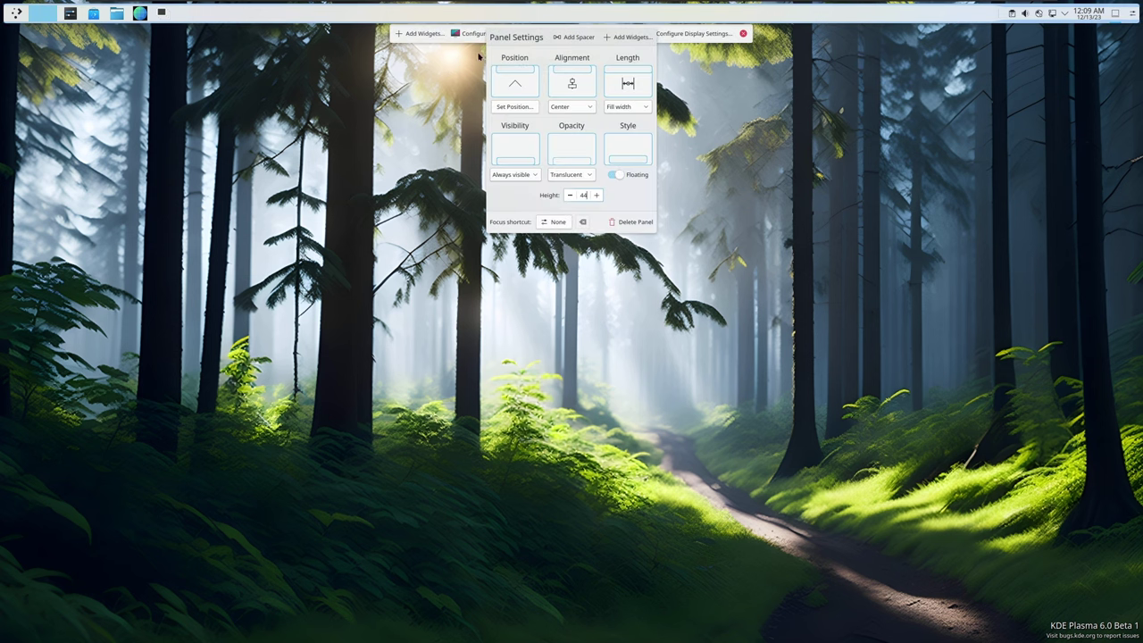
pyautogui.click(516, 106)
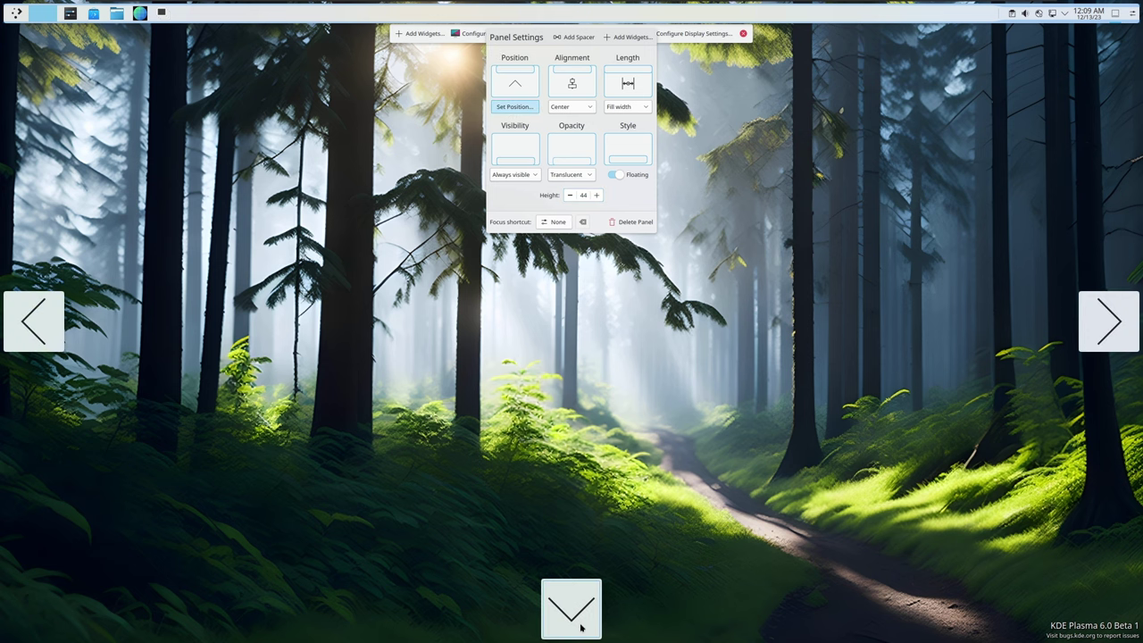
pyautogui.click(571, 612)
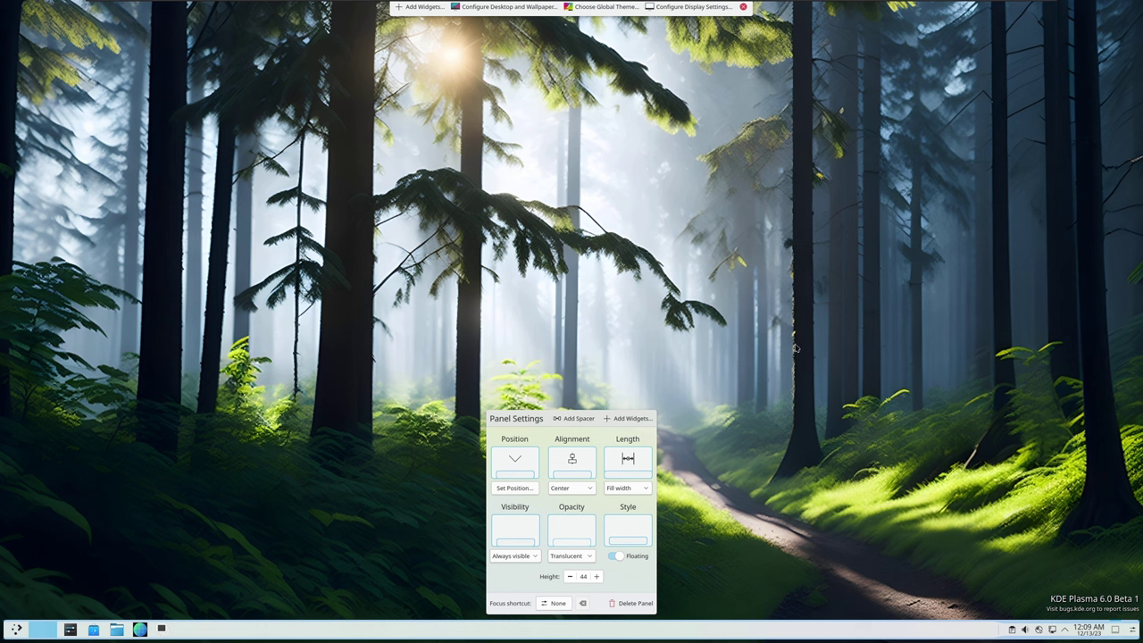
pyautogui.click(514, 488)
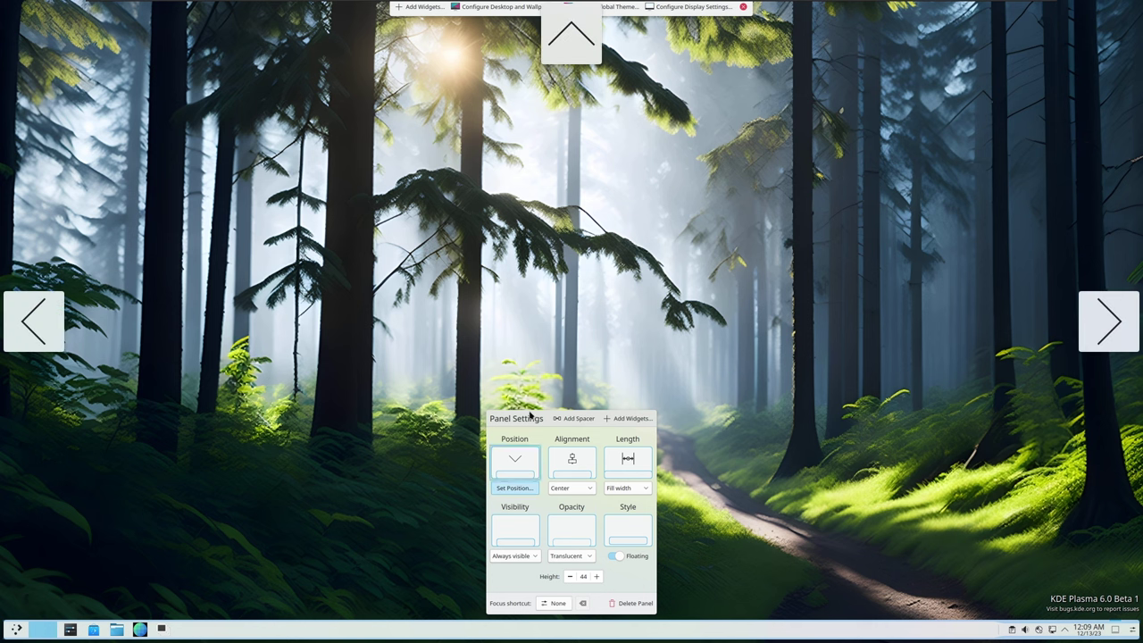
pyautogui.click(569, 36)
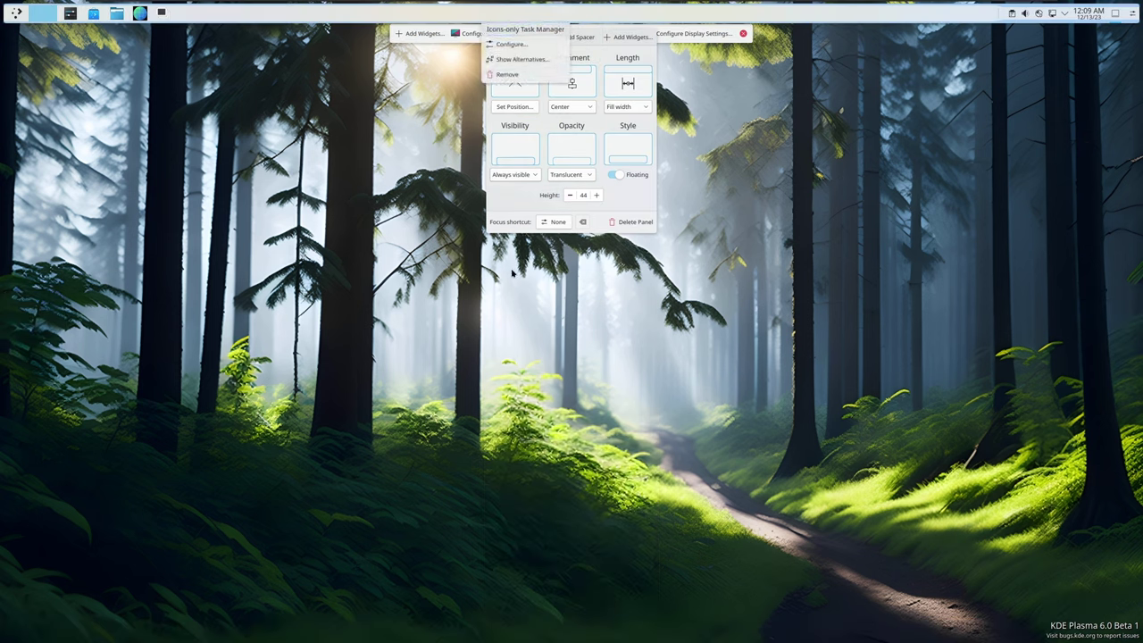
# - Lower the panel height from 44 to 34 and keep opacity at Translucent
pyautogui.click(571, 195)
pyautogui.click(570, 195)
pyautogui.click(571, 194)
pyautogui.click(570, 192)
pyautogui.click(597, 192)
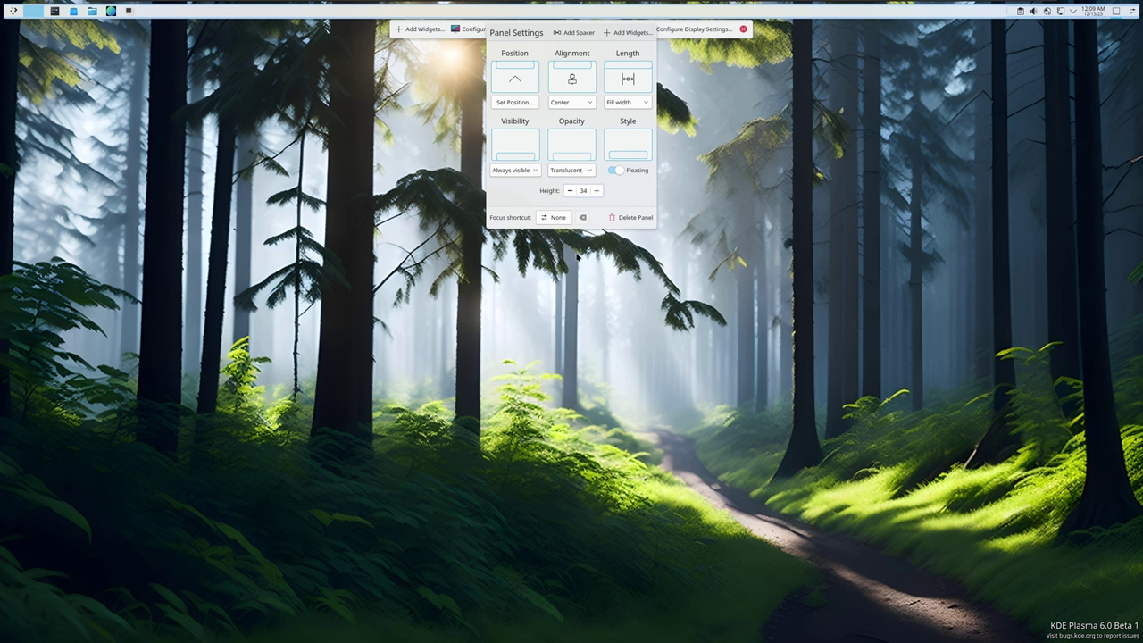
pyautogui.click(568, 171)
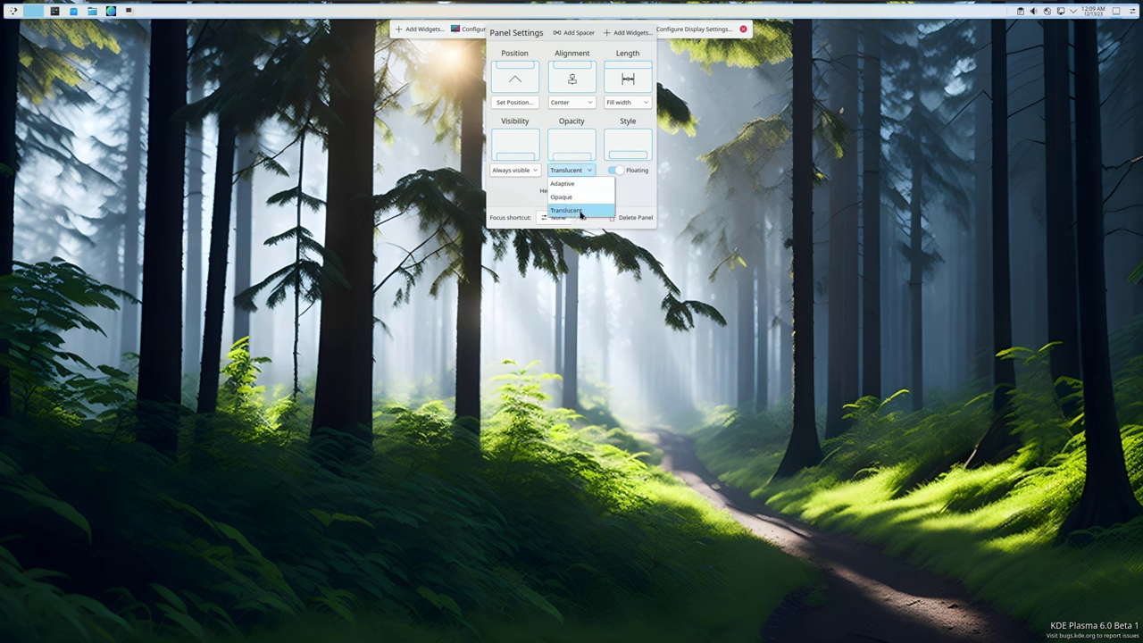
pyautogui.click(645, 199)
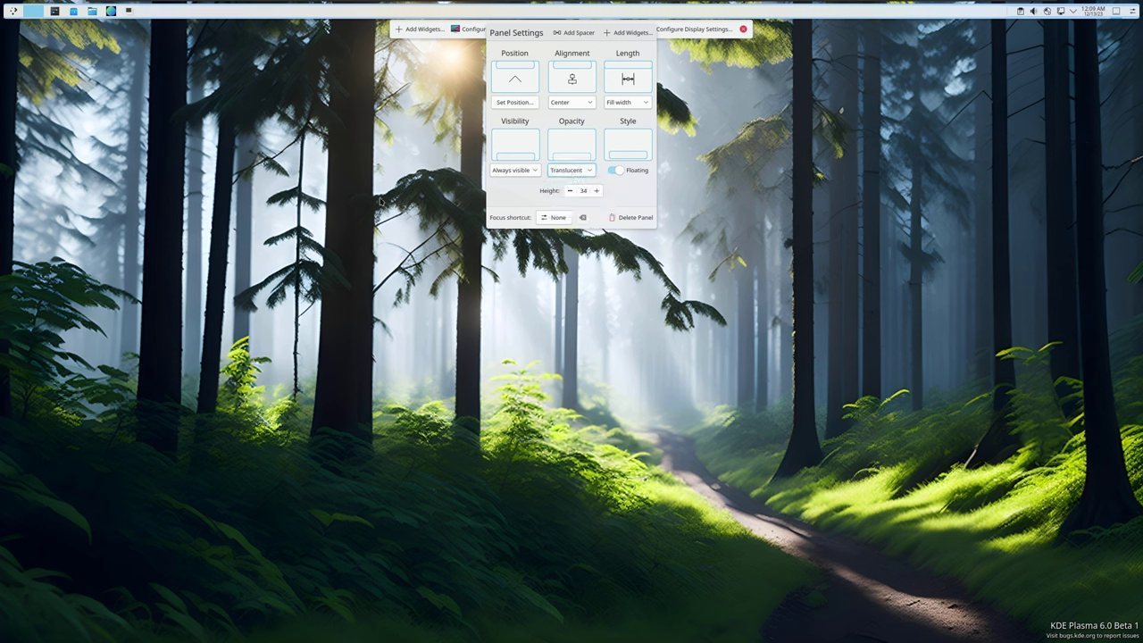
# - Remove the Icons-only Task Manager and Pager widgets, dismissing both removal notifications
pyautogui.moveTo(116, 11)
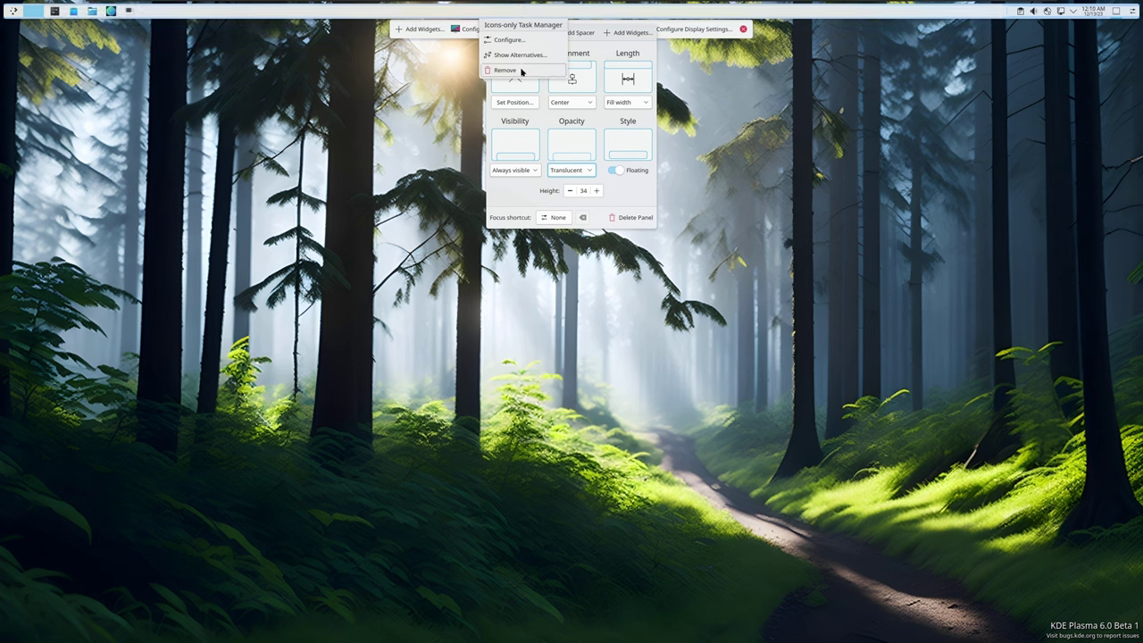
pyautogui.click(521, 71)
pyautogui.moveTo(33, 10)
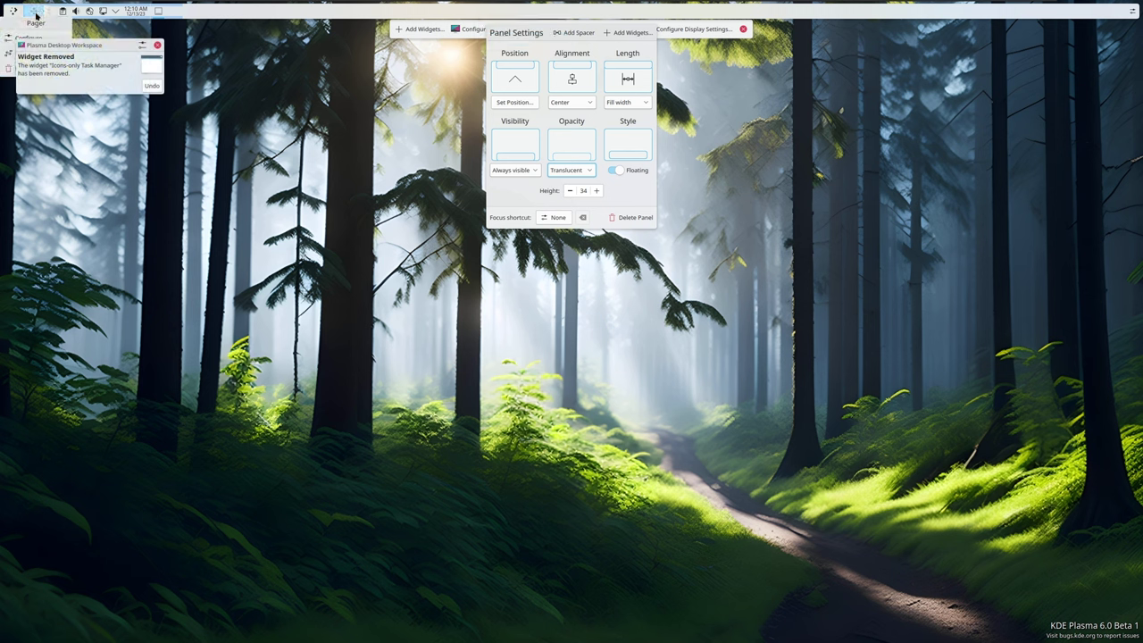
pyautogui.click(9, 71)
pyautogui.click(157, 44)
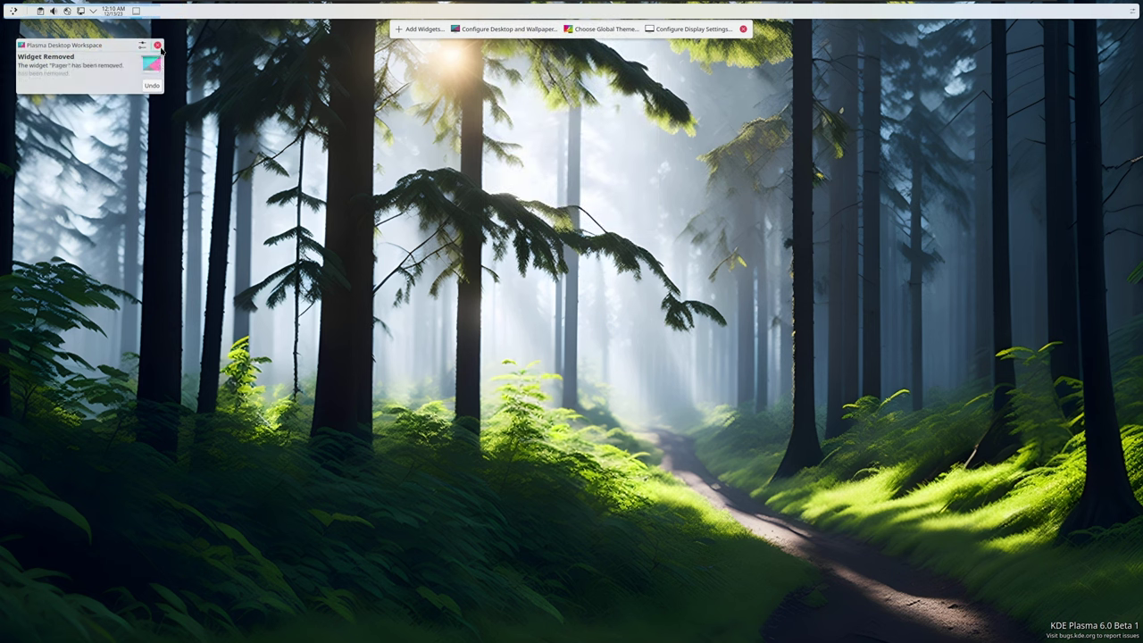
pyautogui.click(159, 45)
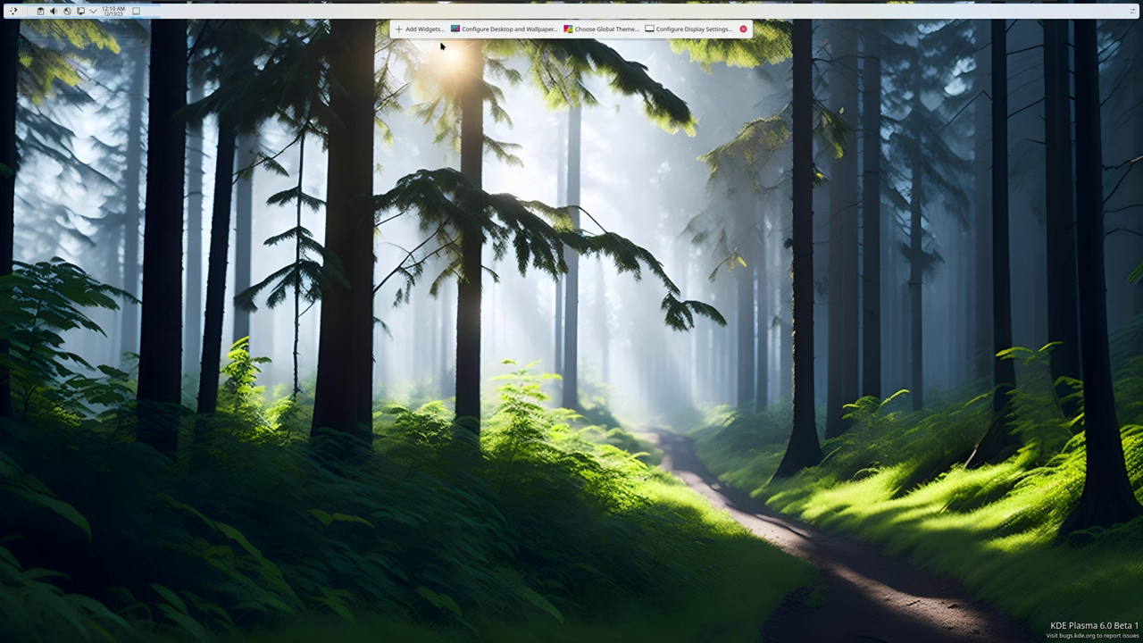
# - Reopen the panel settings, then close panel edit mode
pyautogui.rightClick(487, 17)
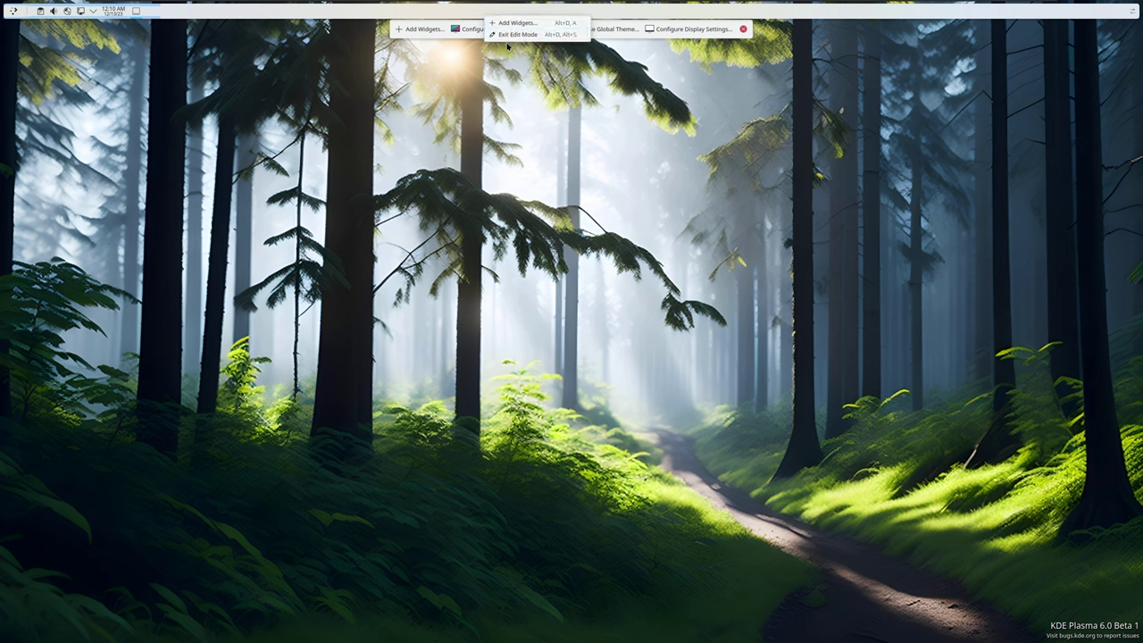
pyautogui.click(507, 46)
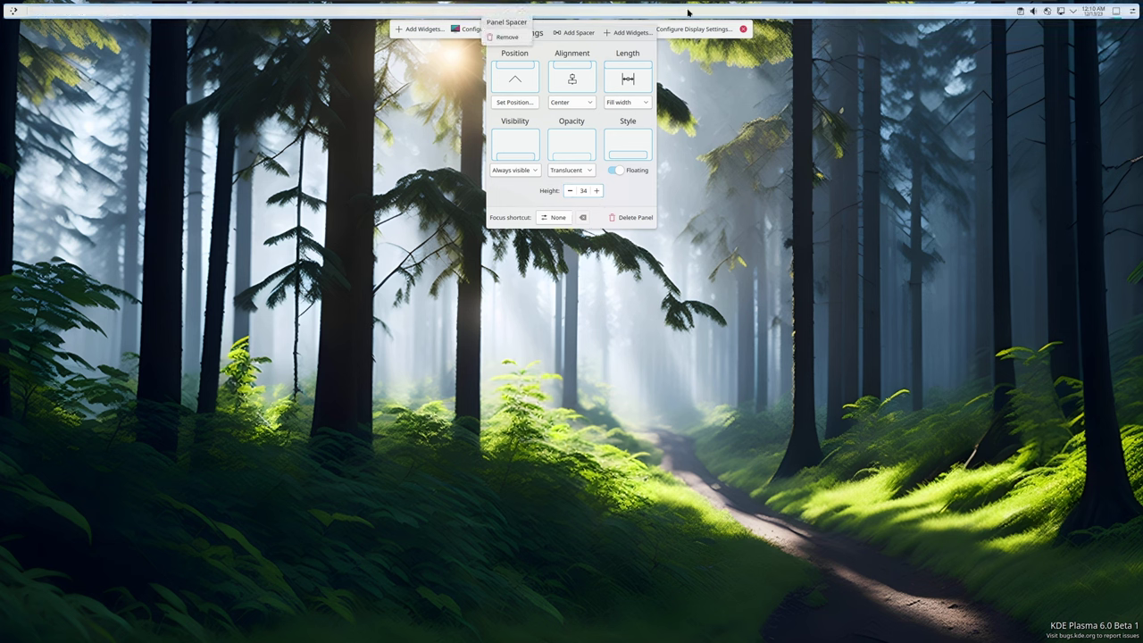
pyautogui.moveTo(1057, 16)
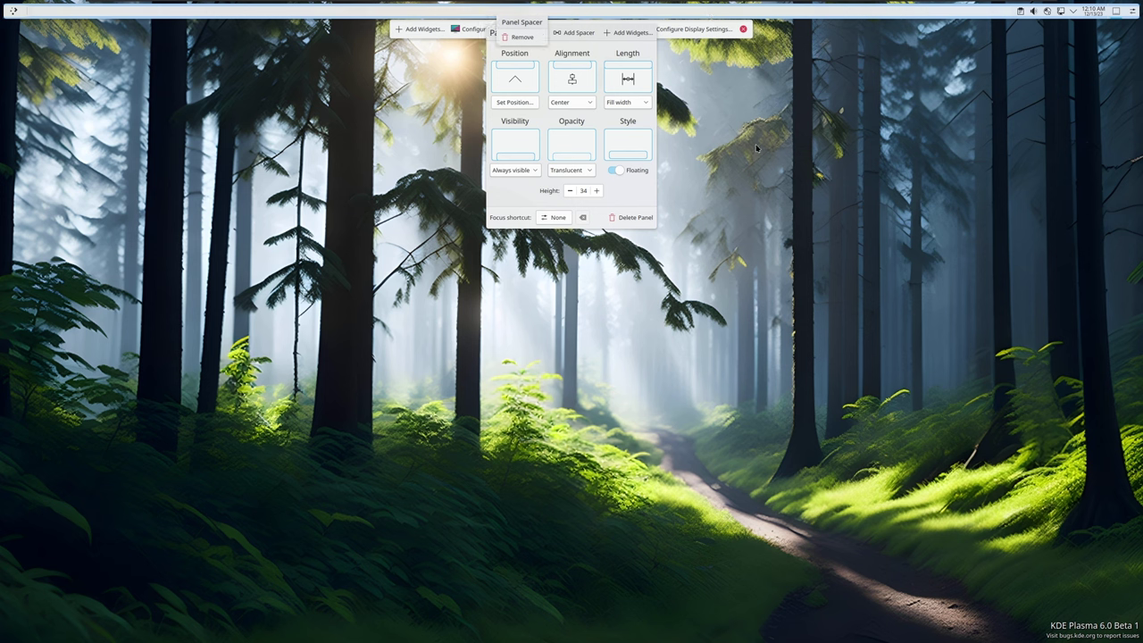
pyautogui.click(741, 29)
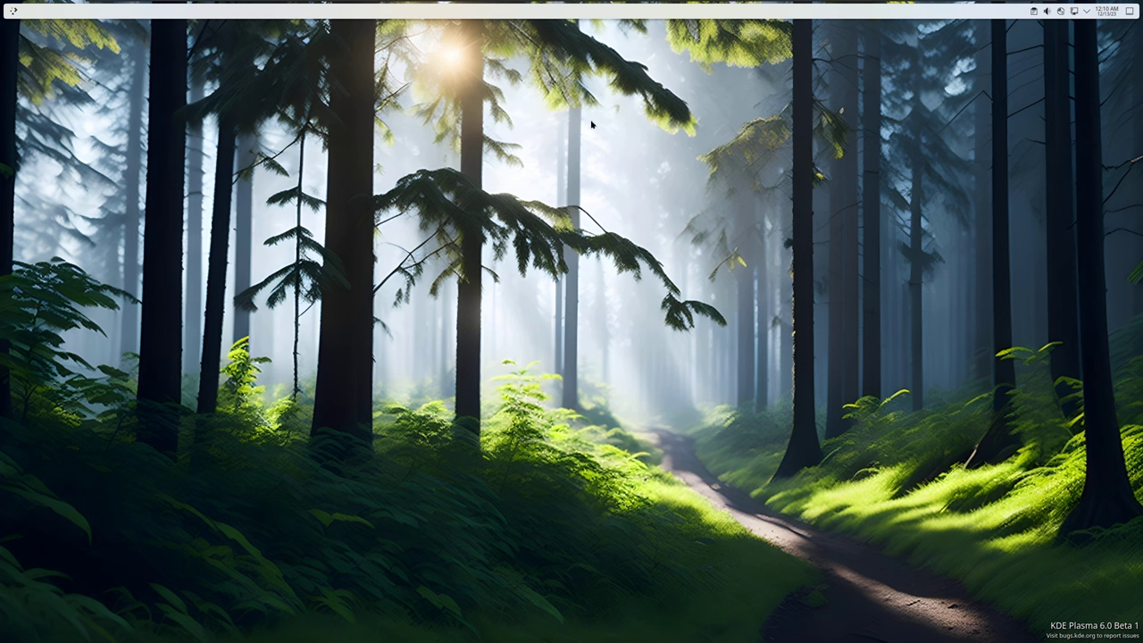
# - Launch Konsole by searching 'konsole' in the application launcher
pyautogui.click(13, 11)
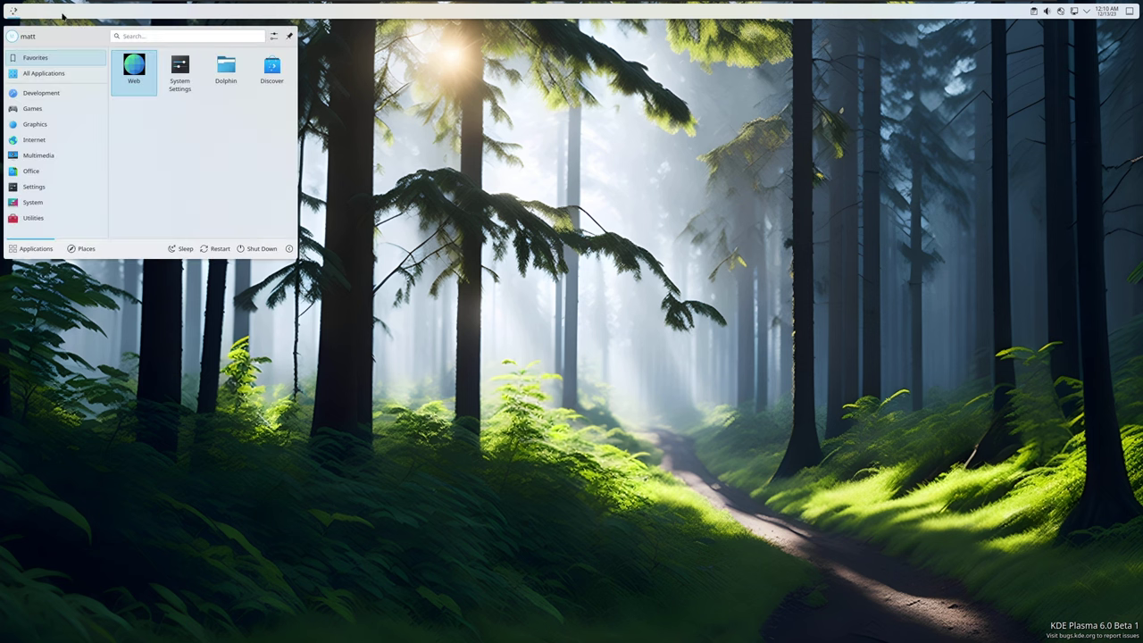
pyautogui.write('konsole')
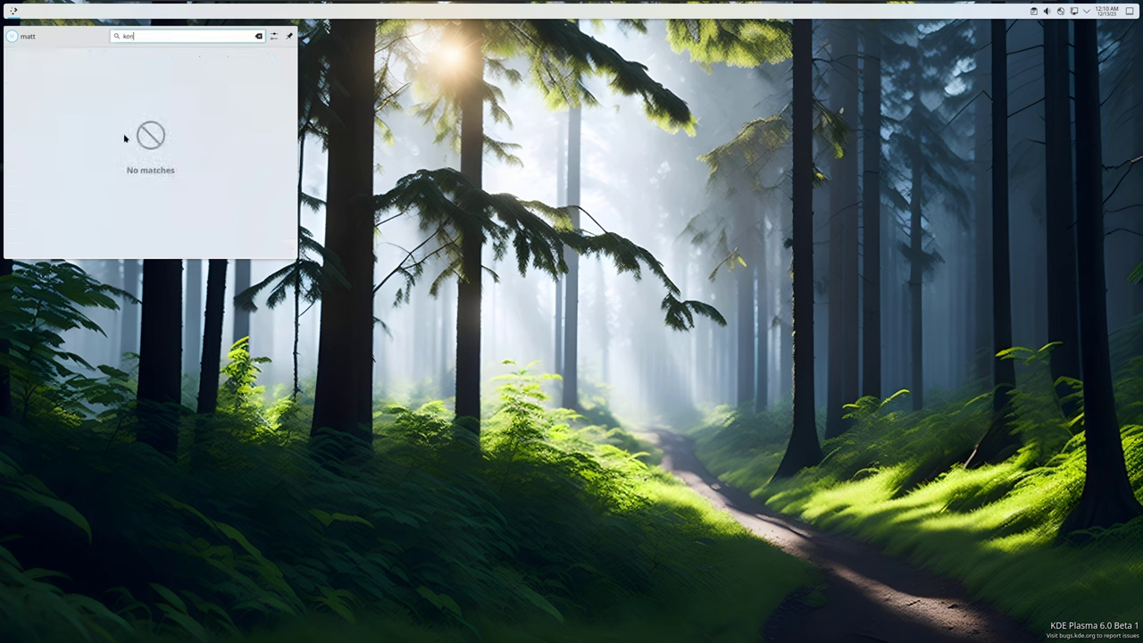
pyautogui.press('Return')
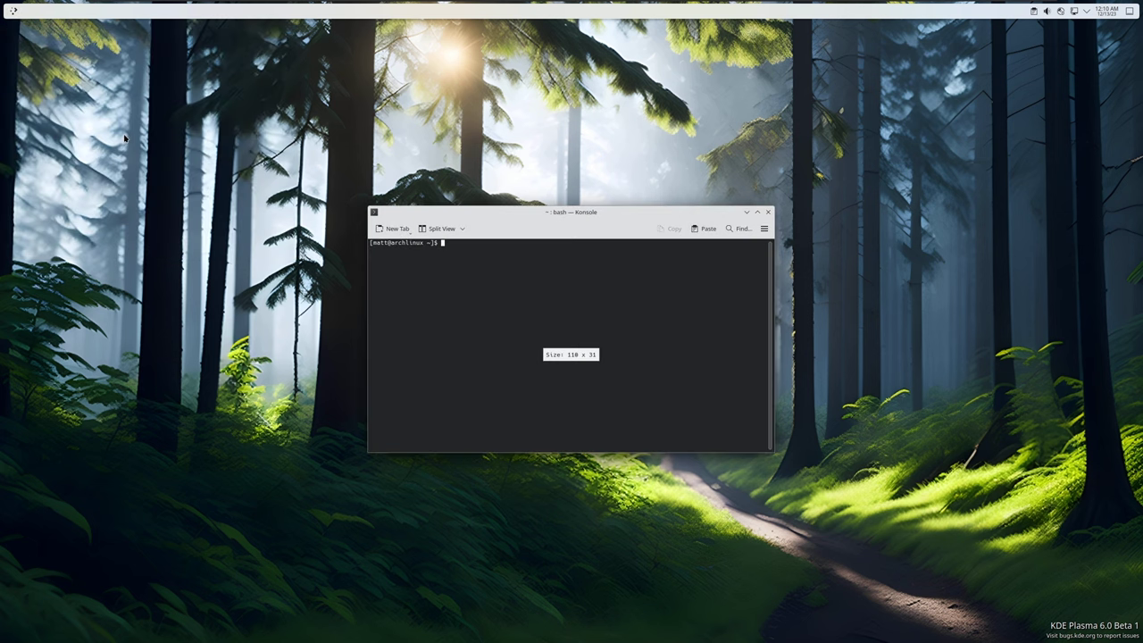
# - Reinstall plasma-meta 6.0-2 as number 29 from yay's KDE meta list, authorizing with sudo
pyautogui.write('y')
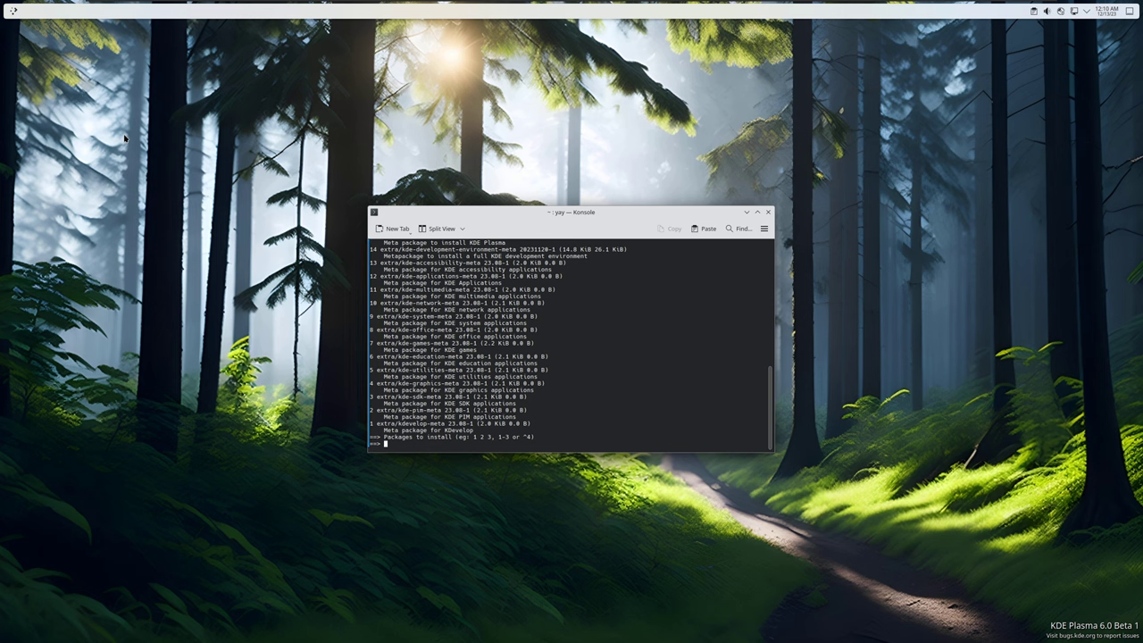
pyautogui.scroll(5, 560, 355)
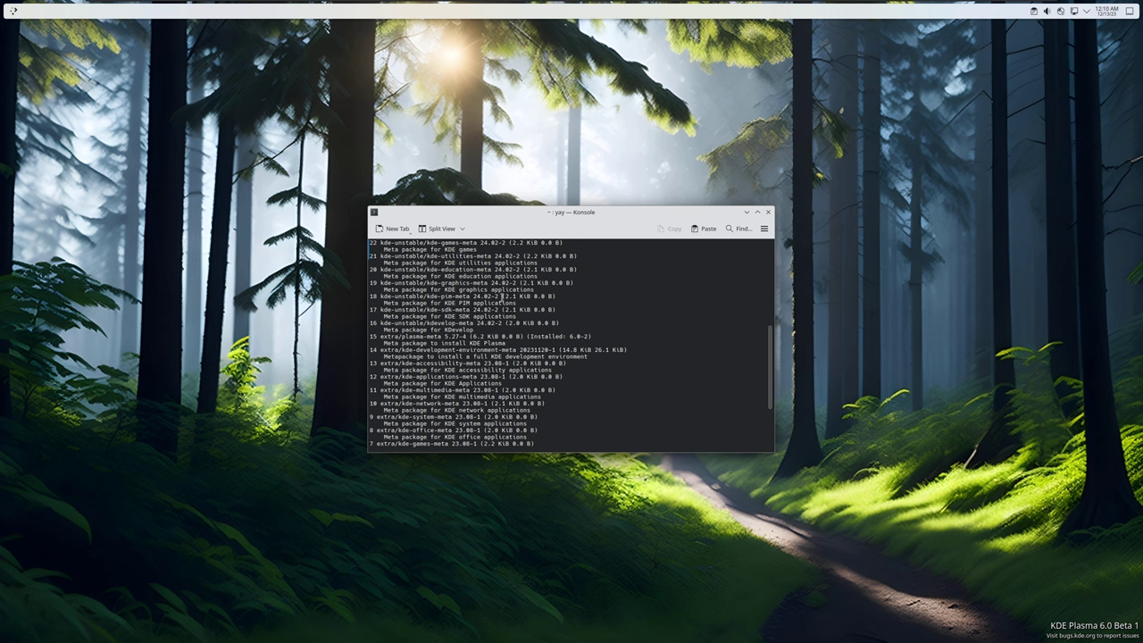
pyautogui.scroll(2, 503, 297)
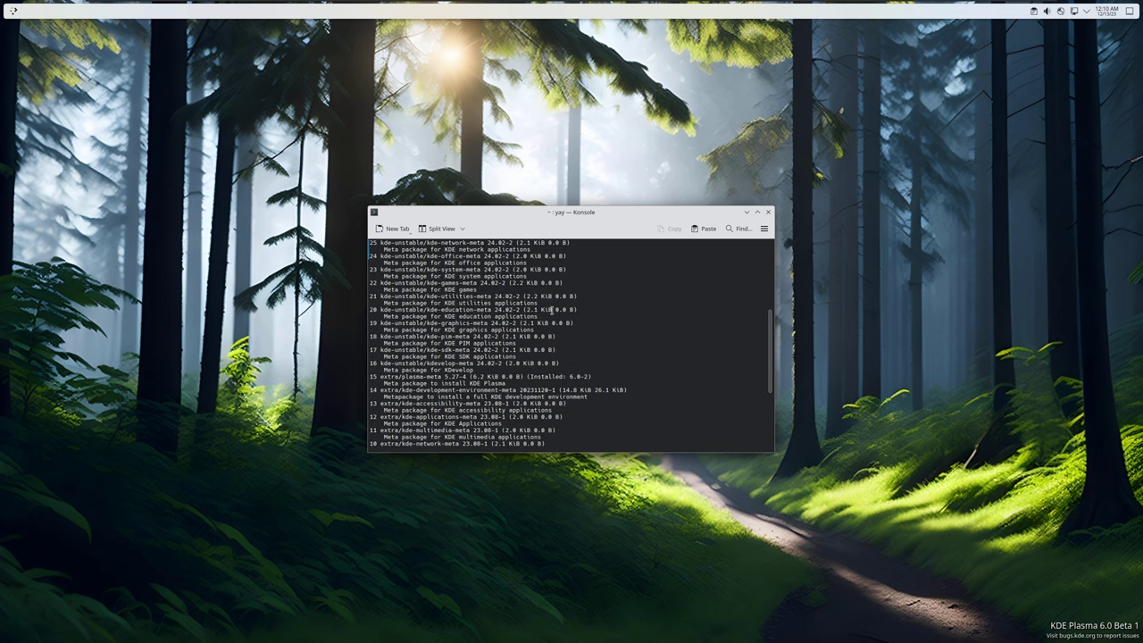
pyautogui.scroll(3, 551, 309)
pyautogui.scroll(2, 551, 309)
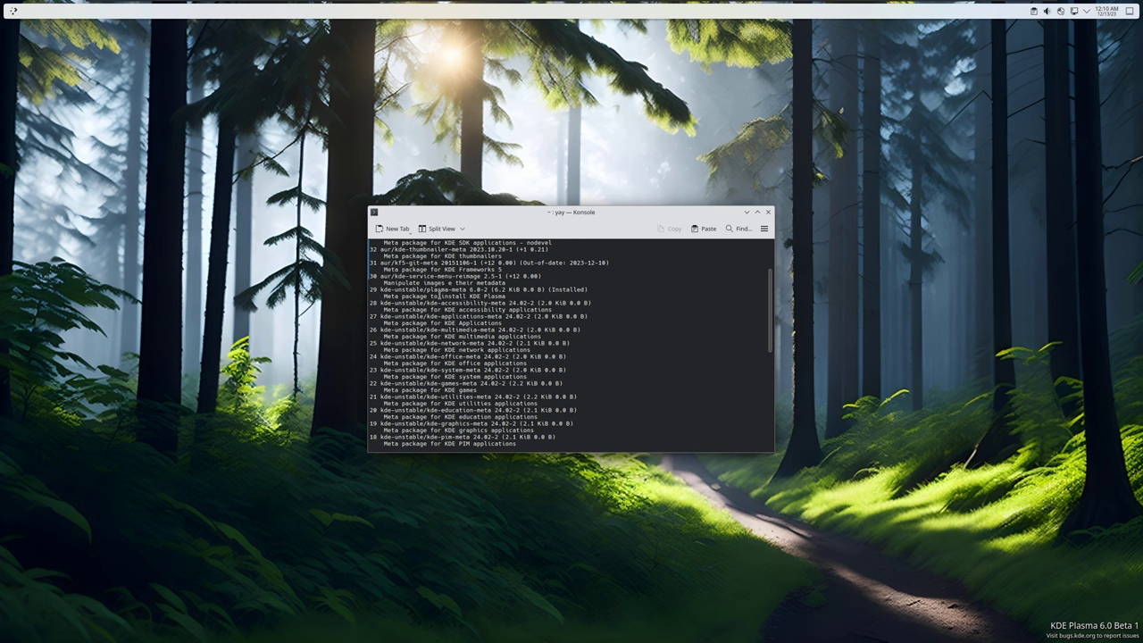
pyautogui.write('29')
pyautogui.press('Return')
pyautogui.press('Return')
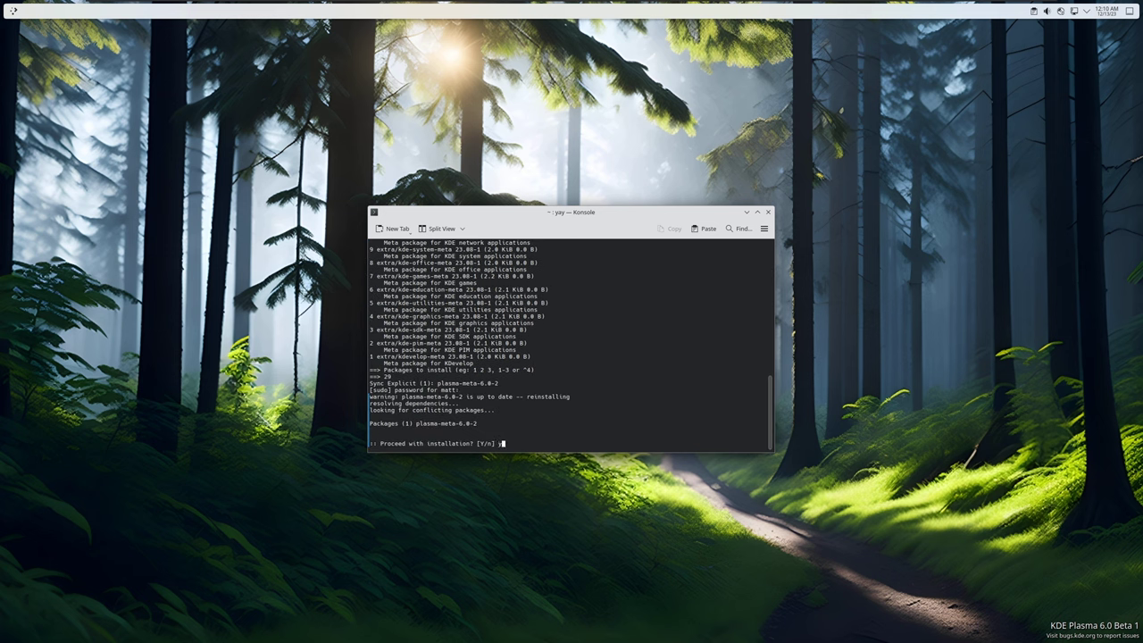
pyautogui.write('y')
pyautogui.press('Return')
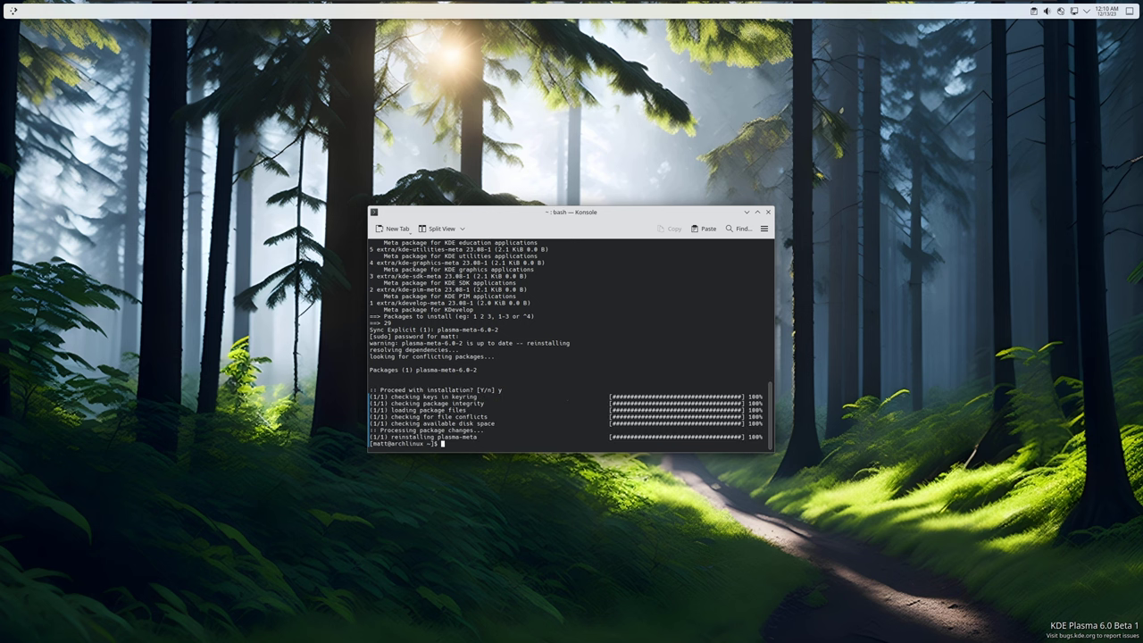
# - Run 'yay kde meta' and scroll through the listed KDE meta packages
pyautogui.write('yay kde meta')
pyautogui.press('Return')
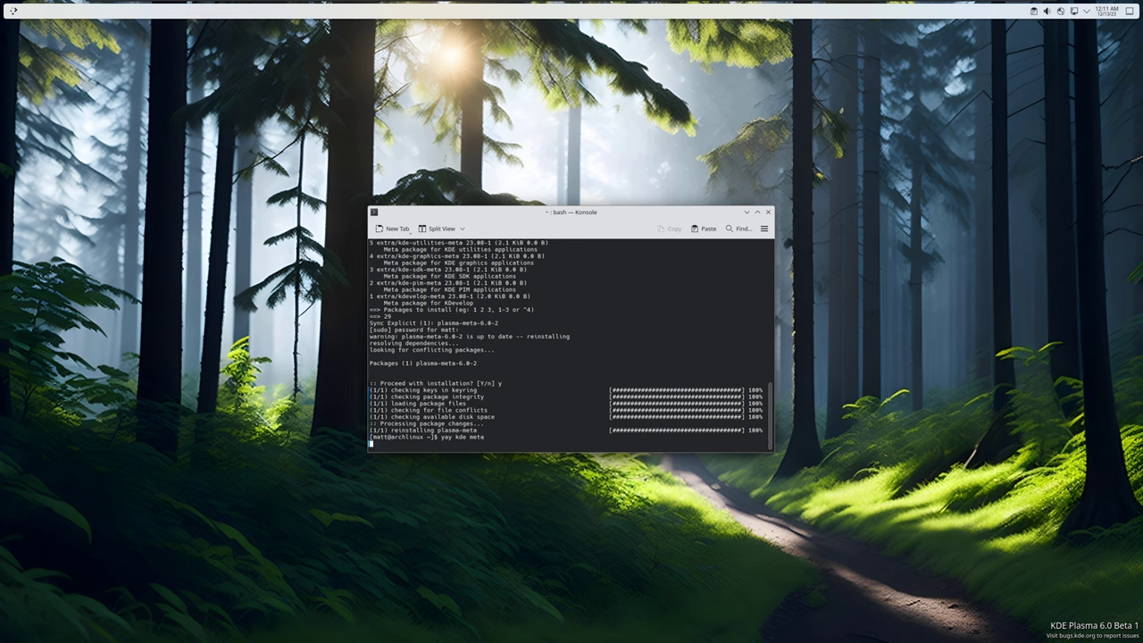
pyautogui.scroll(9, 613, 354)
pyautogui.scroll(5, 613, 354)
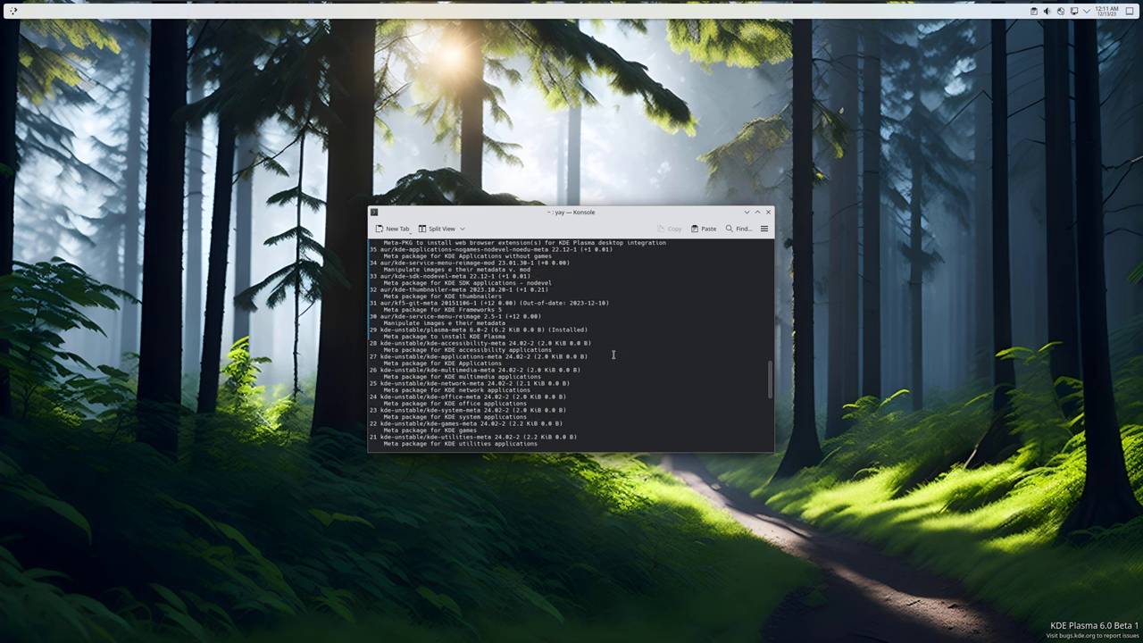
pyautogui.scroll(1, 613, 355)
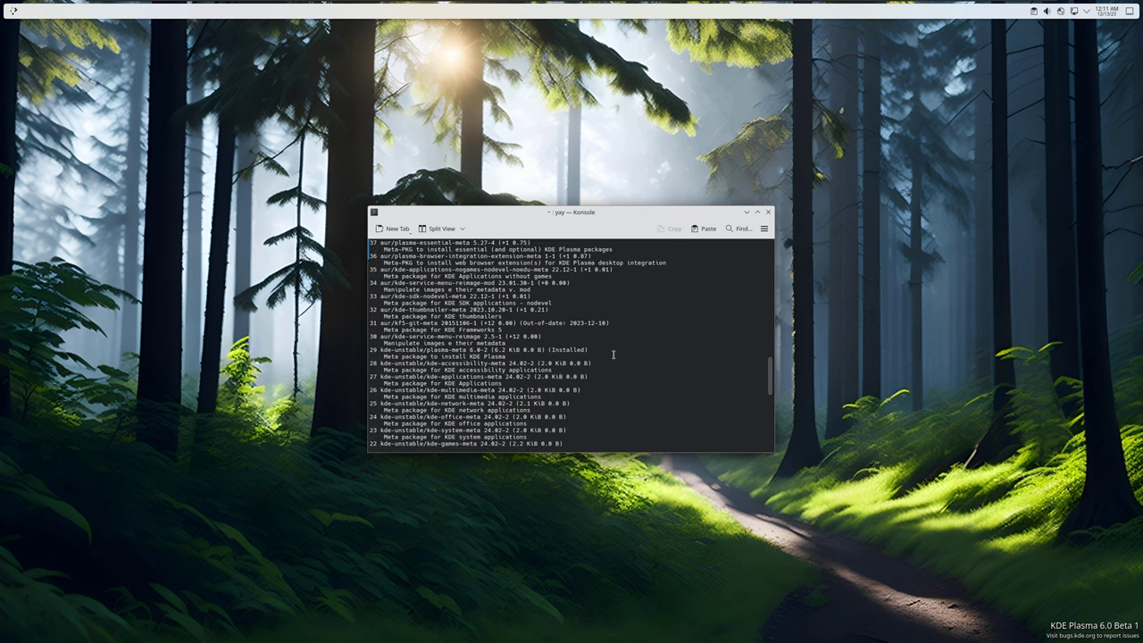
pyautogui.scroll(-3, 613, 354)
pyautogui.scroll(-6, 613, 355)
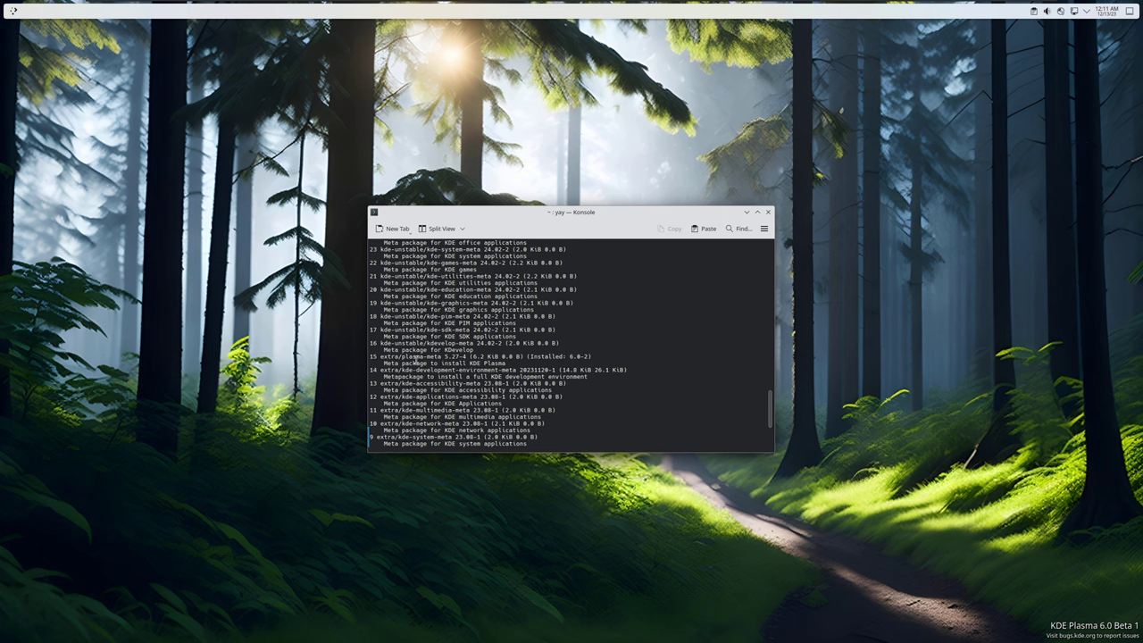
pyautogui.scroll(4, 403, 346)
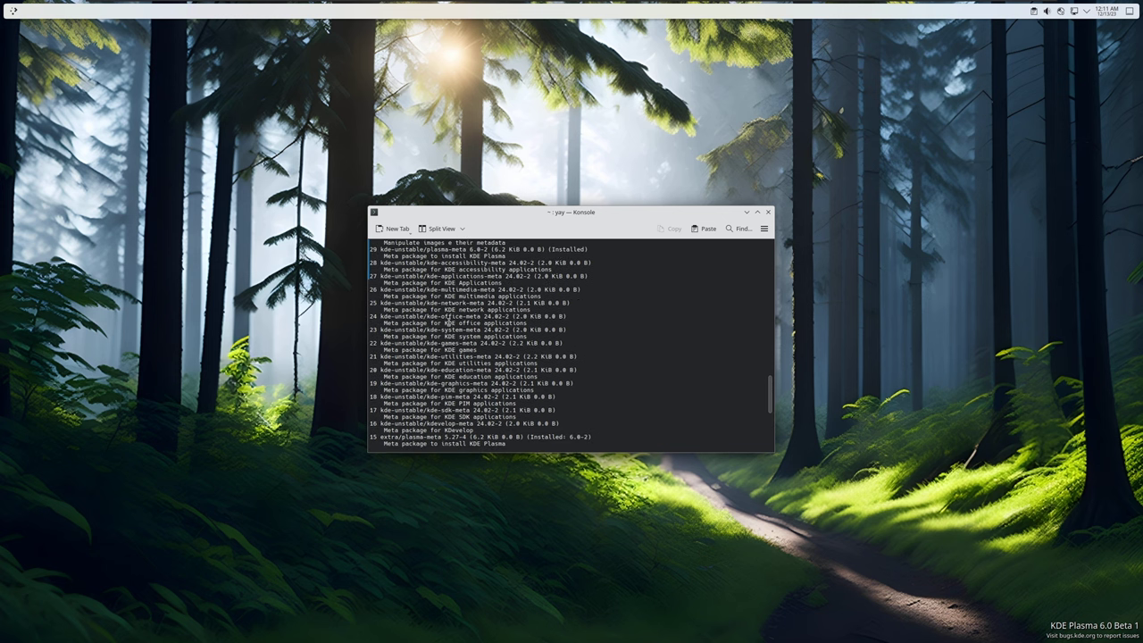
pyautogui.scroll(3, 448, 323)
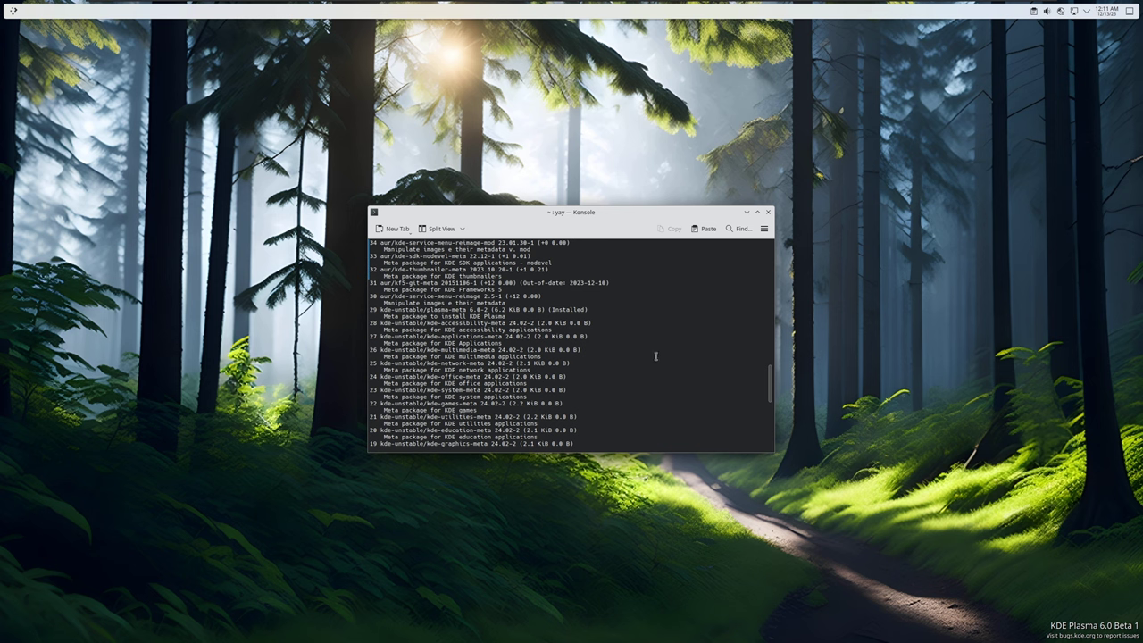
# - Install packages 16-29, keeping the default tesseract and qt6 python bindings providers
pyautogui.write('16-29')
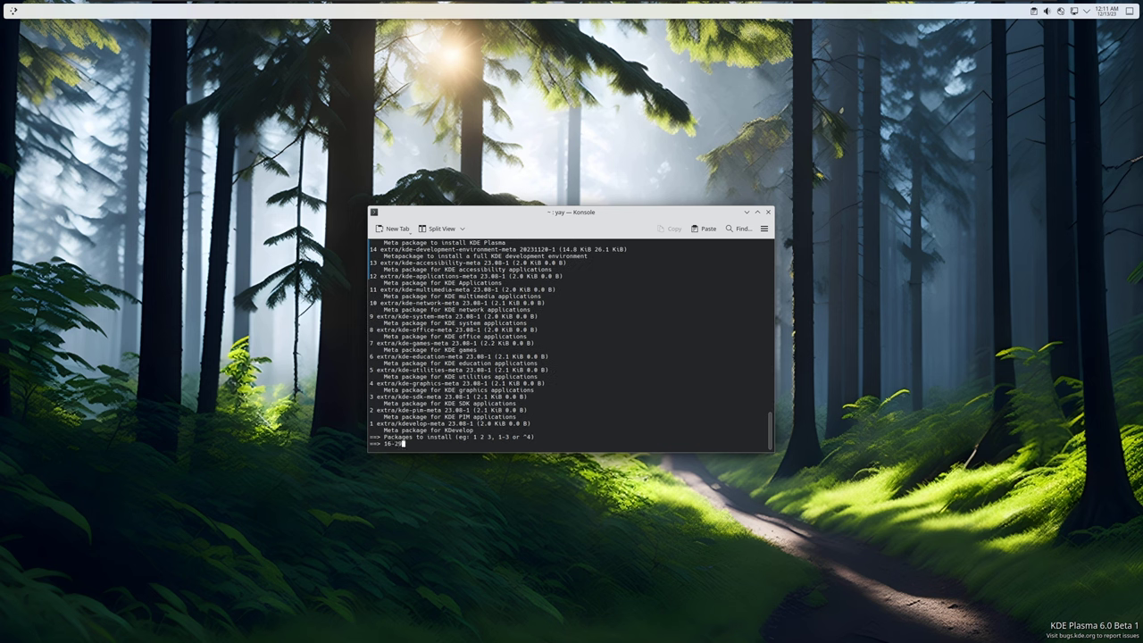
pyautogui.press('Return')
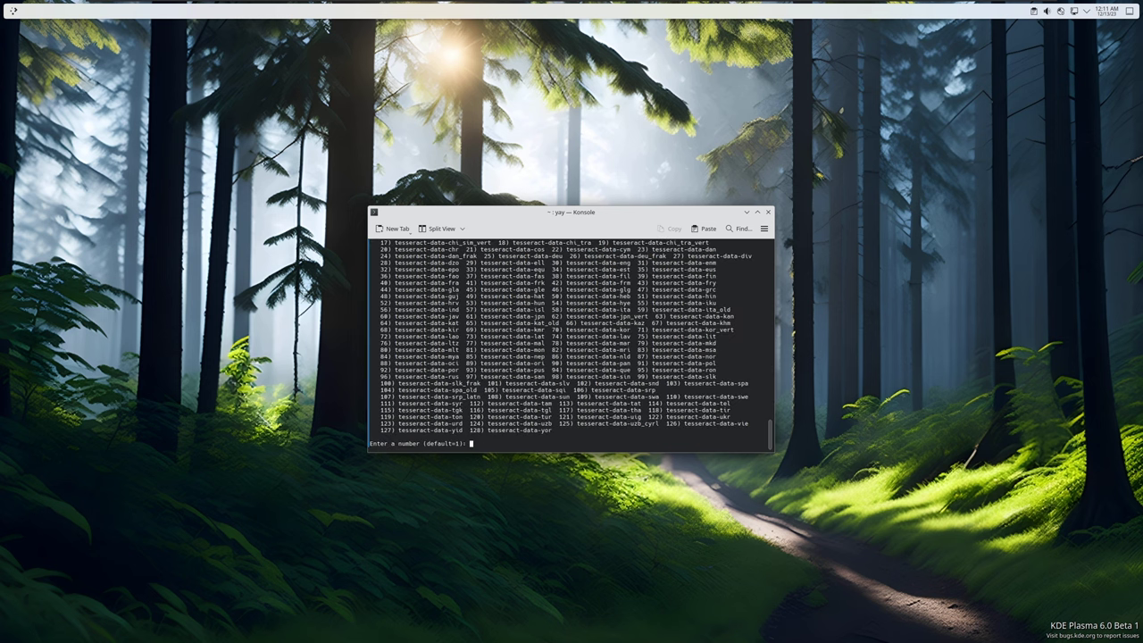
pyautogui.press('Return')
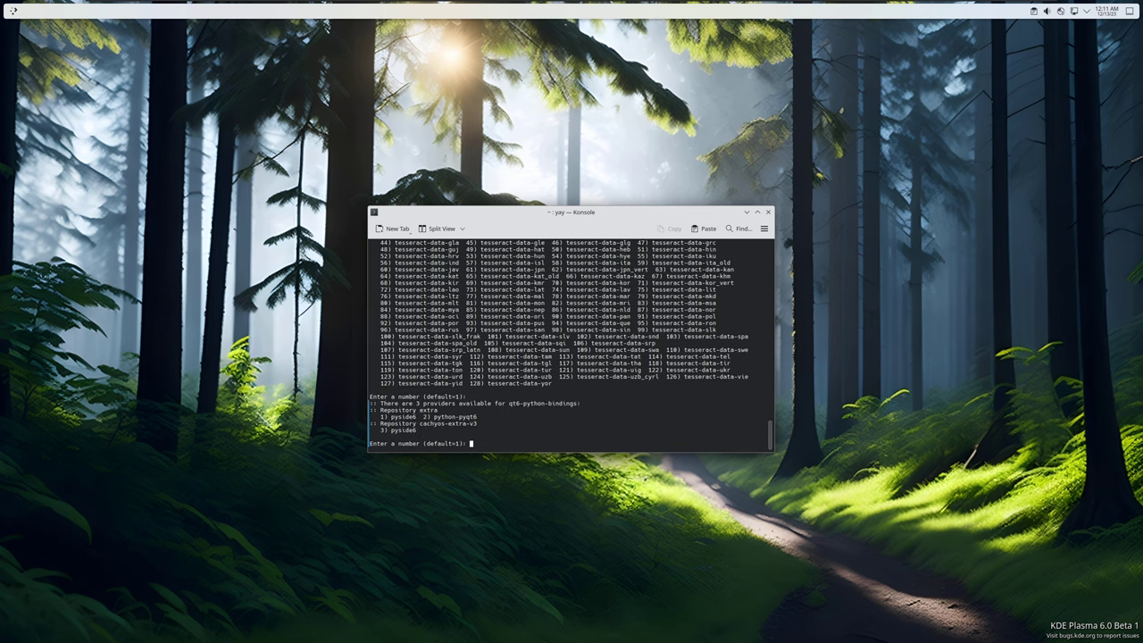
pyautogui.press('Return')
pyautogui.write('y')
pyautogui.press('Return')
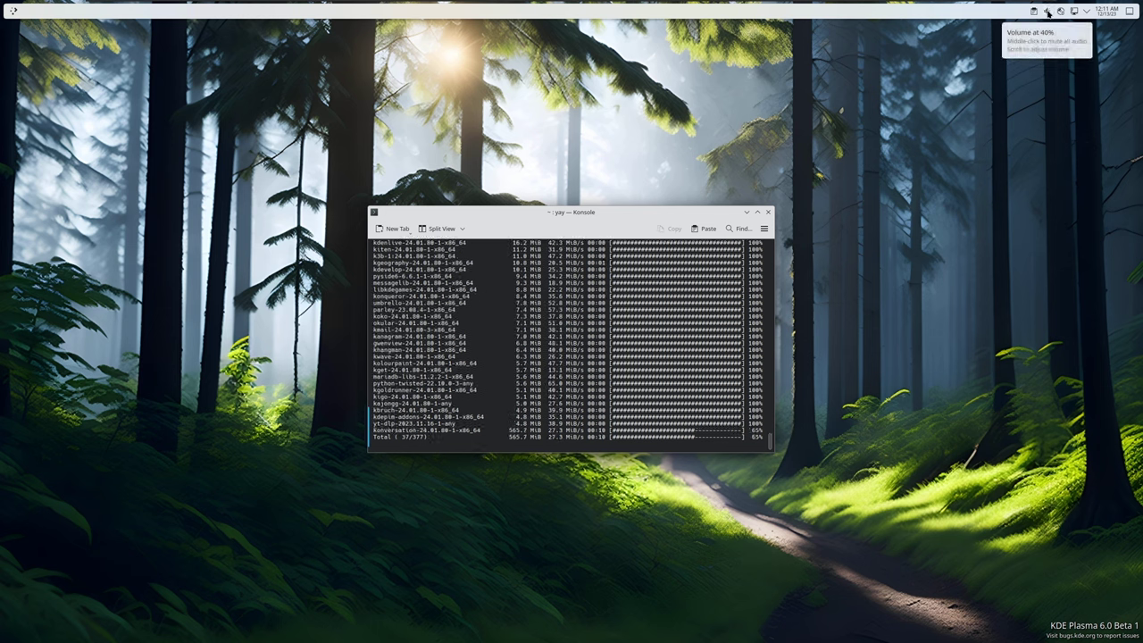
# - Check the volume and disks-and-devices tray popups, then return to the desktop
pyautogui.click(1049, 13)
pyautogui.click(1048, 13)
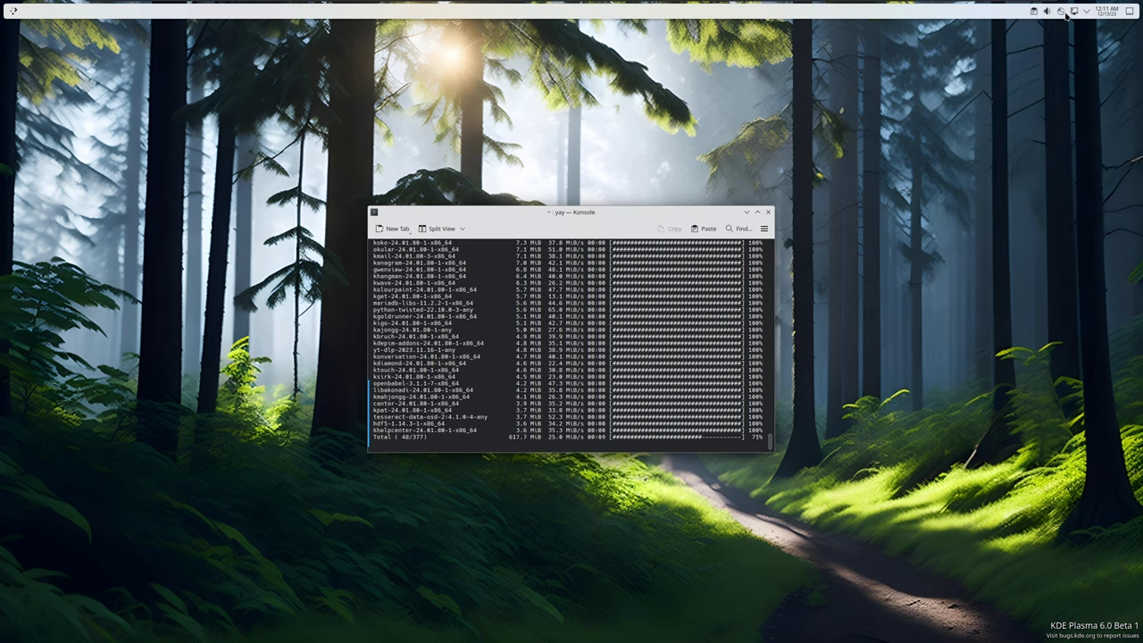
pyautogui.click(1062, 12)
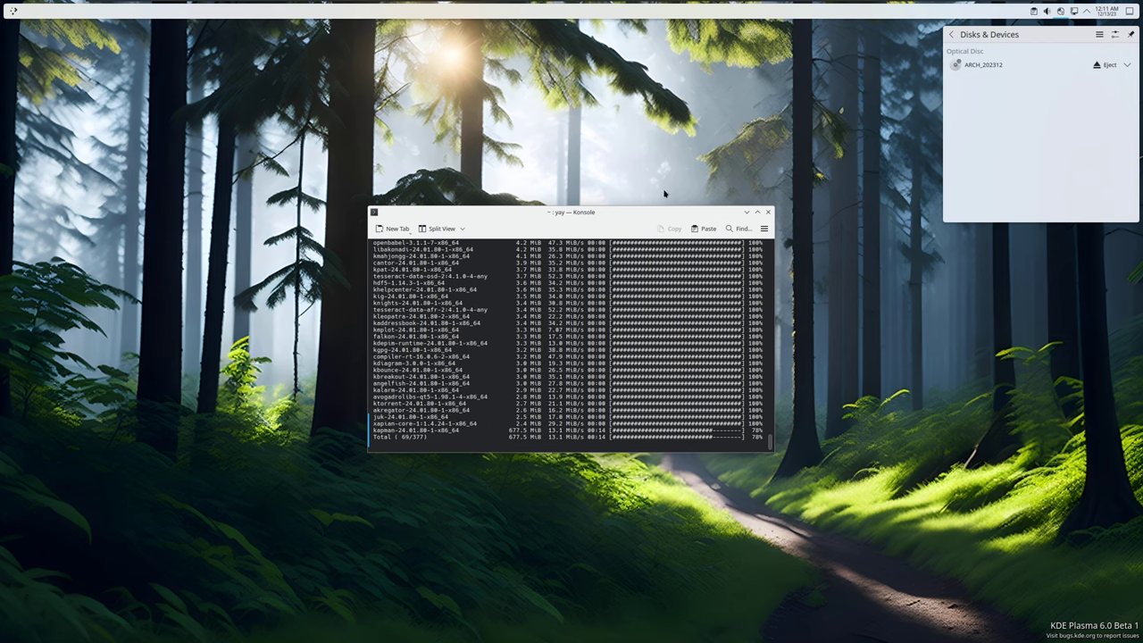
pyautogui.click(584, 224)
# - Minimize Konsole, add an empty panel, and enter its edit mode
pyautogui.click(743, 210)
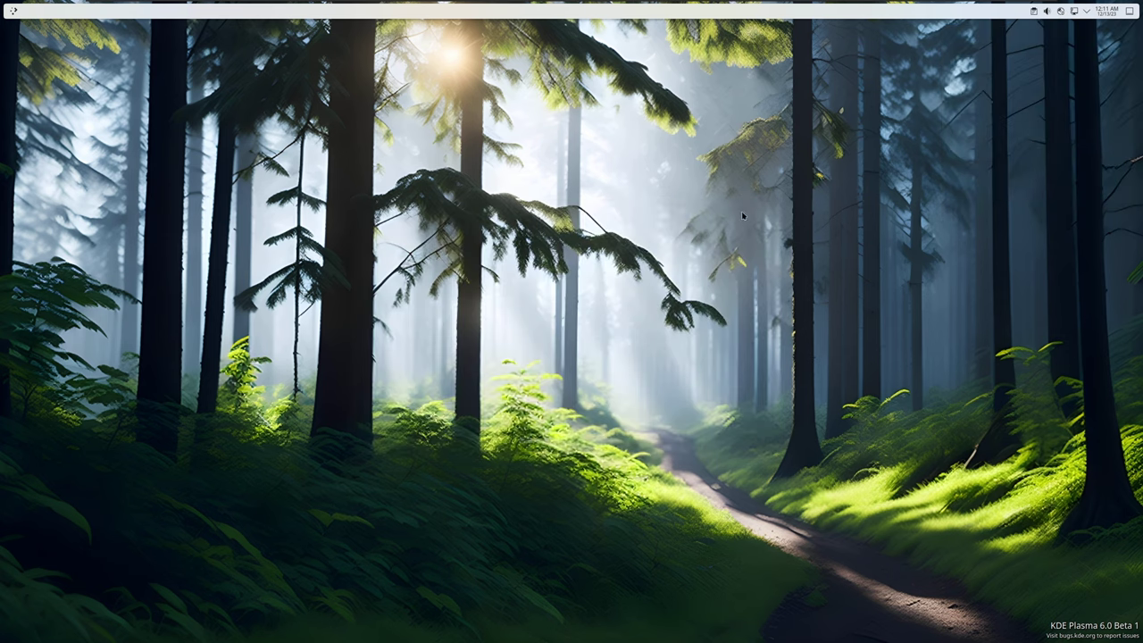
pyautogui.rightClick(358, 188)
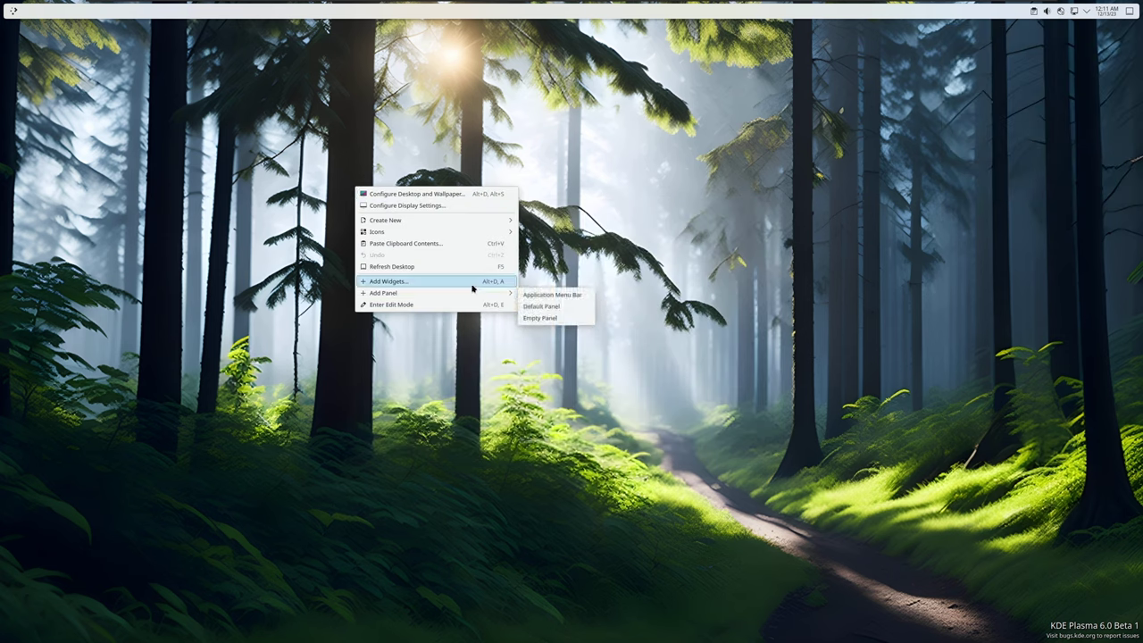
pyautogui.click(540, 317)
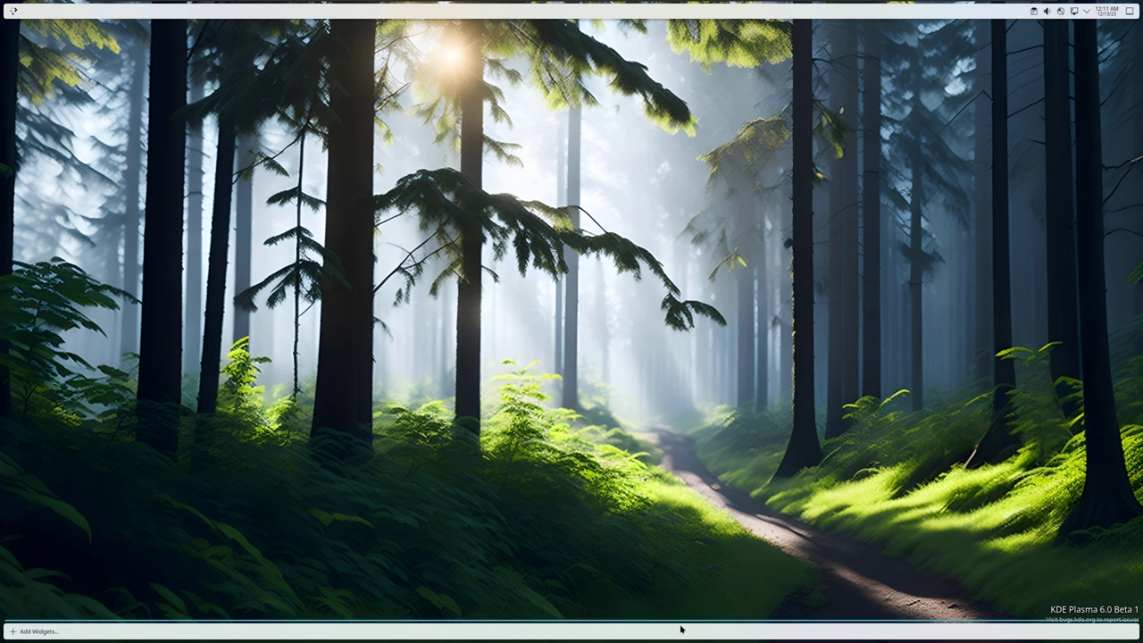
pyautogui.rightClick(461, 638)
pyautogui.click(474, 620)
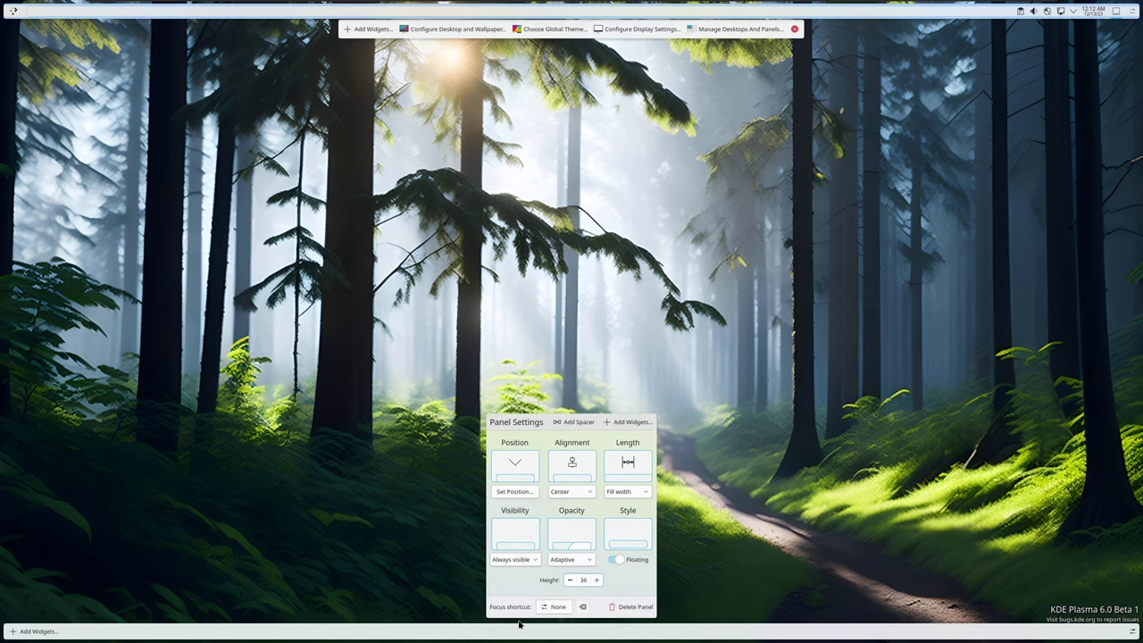
# - Set the new panel's length to Fit content
pyautogui.click(627, 491)
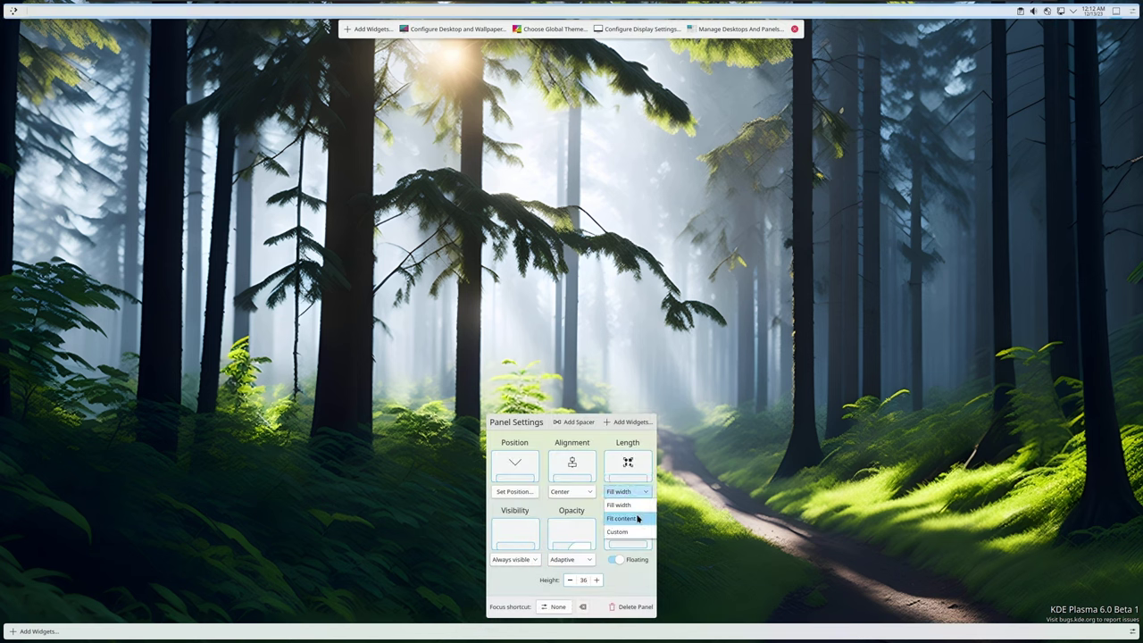
pyautogui.click(622, 518)
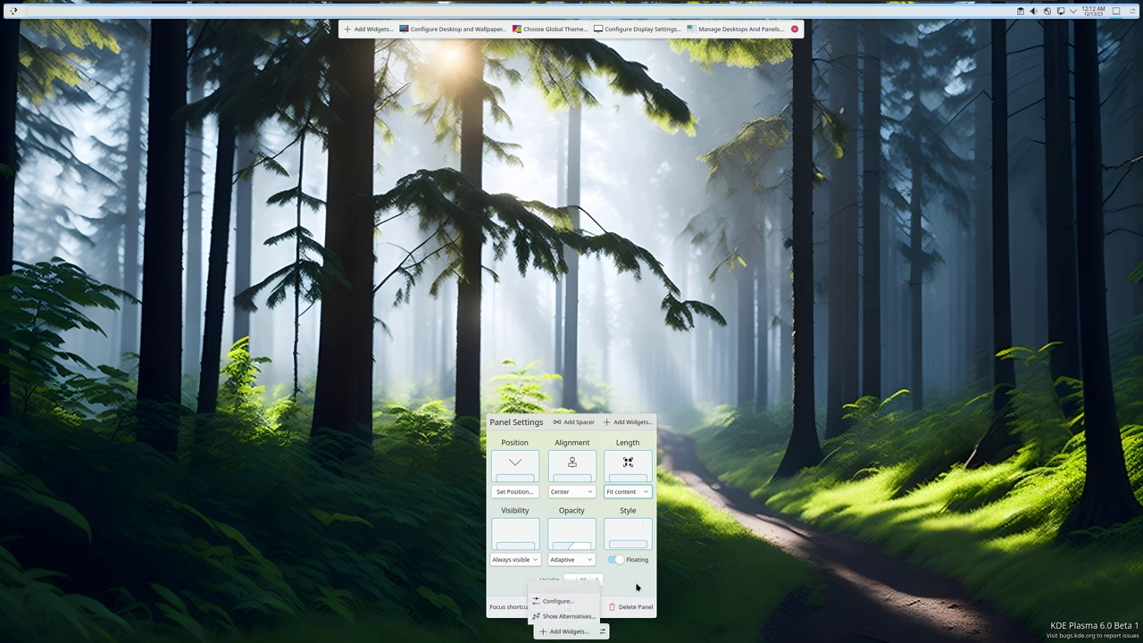
pyautogui.click(597, 578)
# - Raise the new panel's height to 64, leaving visibility unchanged
pyautogui.click(597, 578)
pyautogui.click(598, 577)
pyautogui.click(597, 576)
pyautogui.click(597, 575)
pyautogui.click(597, 573)
pyautogui.click(598, 572)
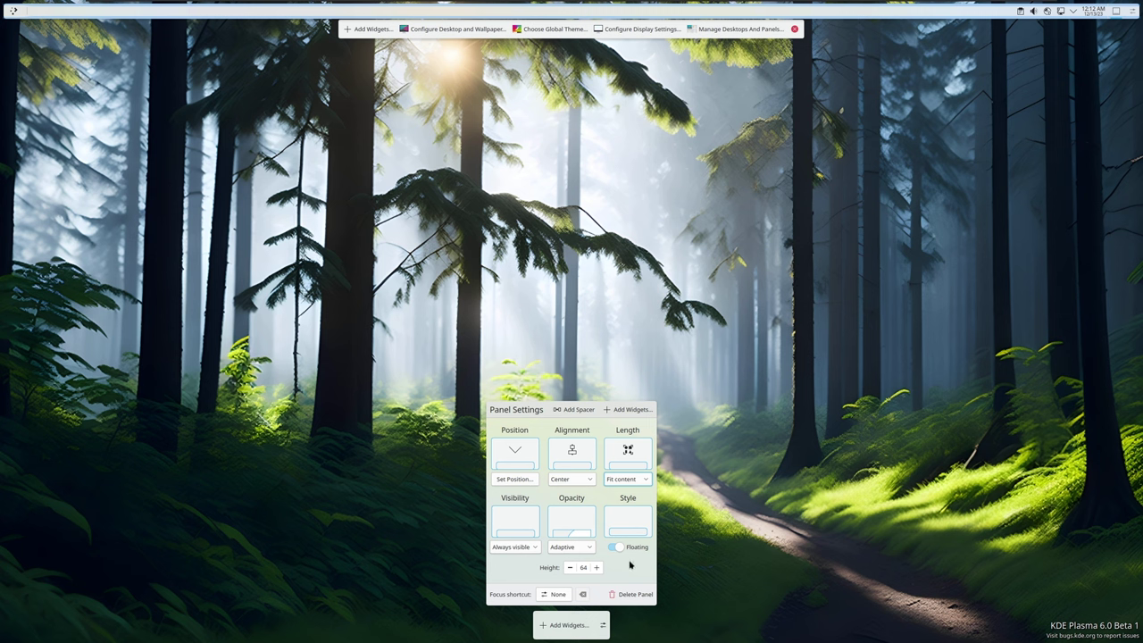
pyautogui.click(515, 546)
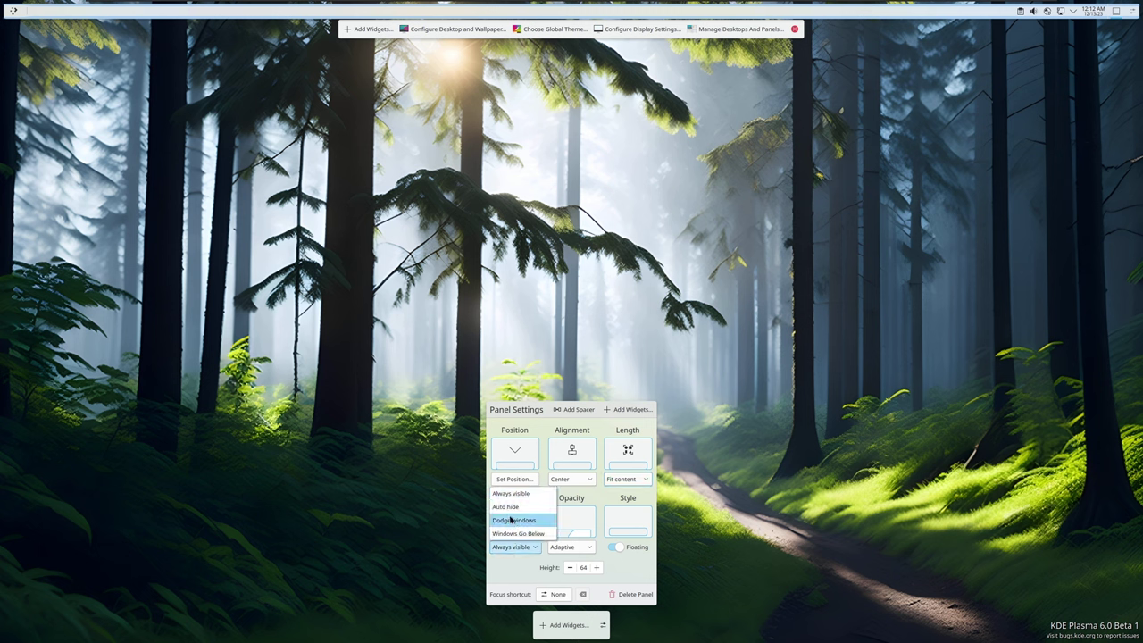
pyautogui.click(514, 566)
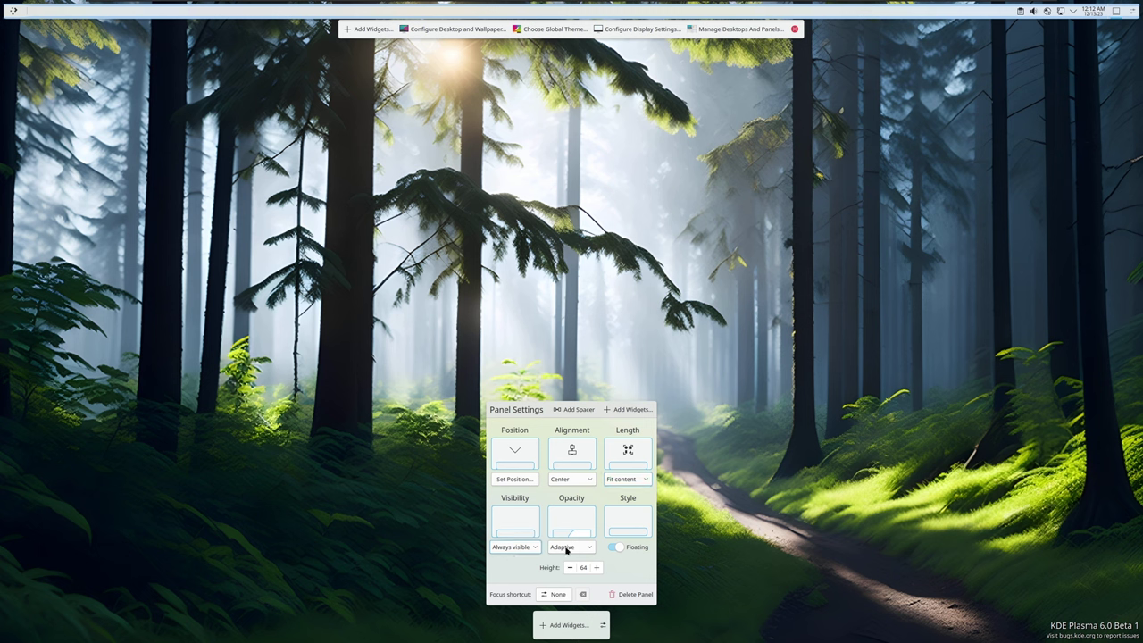
# - Search widgets for 'icon' and drag the Icons-only Task Manager onto the bottom panel
pyautogui.click(627, 409)
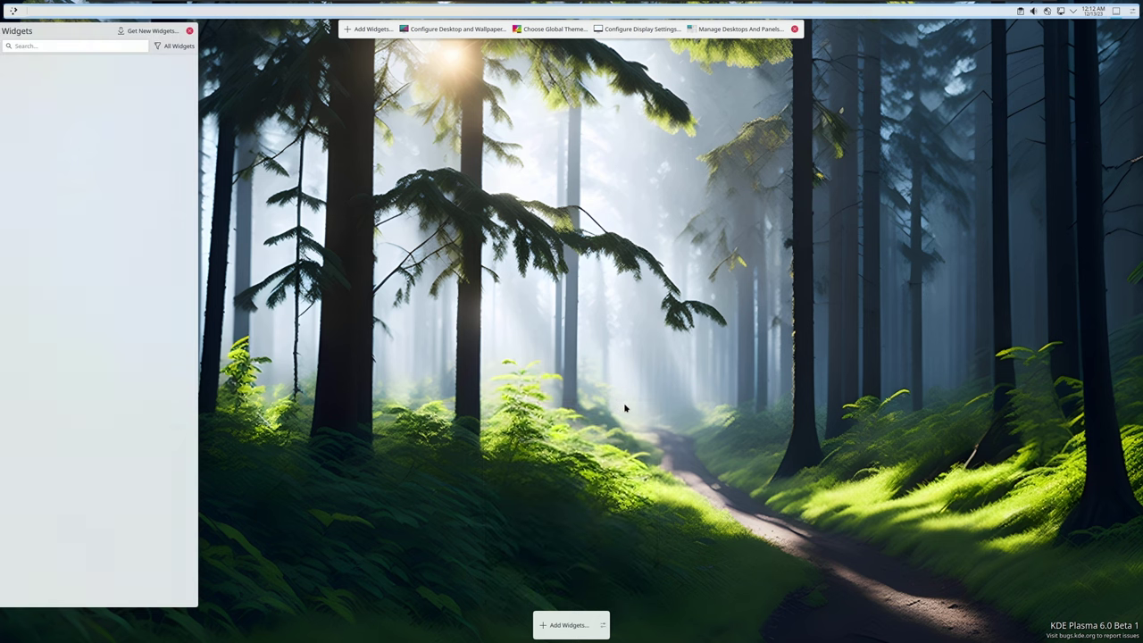
pyautogui.write('icon')
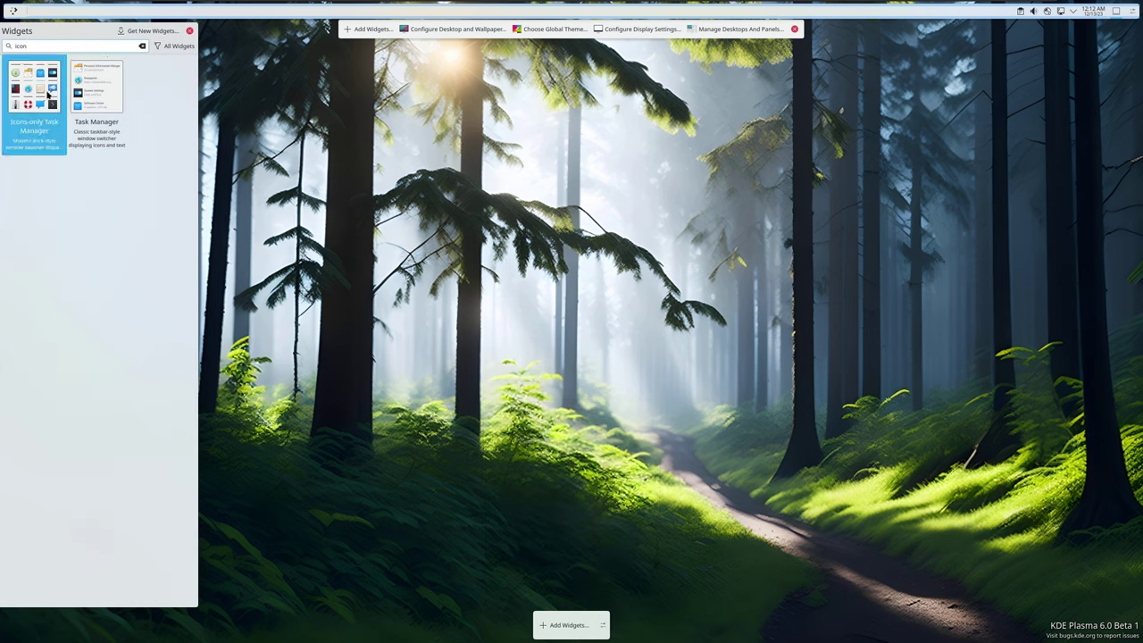
pyautogui.moveTo(56, 89); pyautogui.dragTo(566, 624)
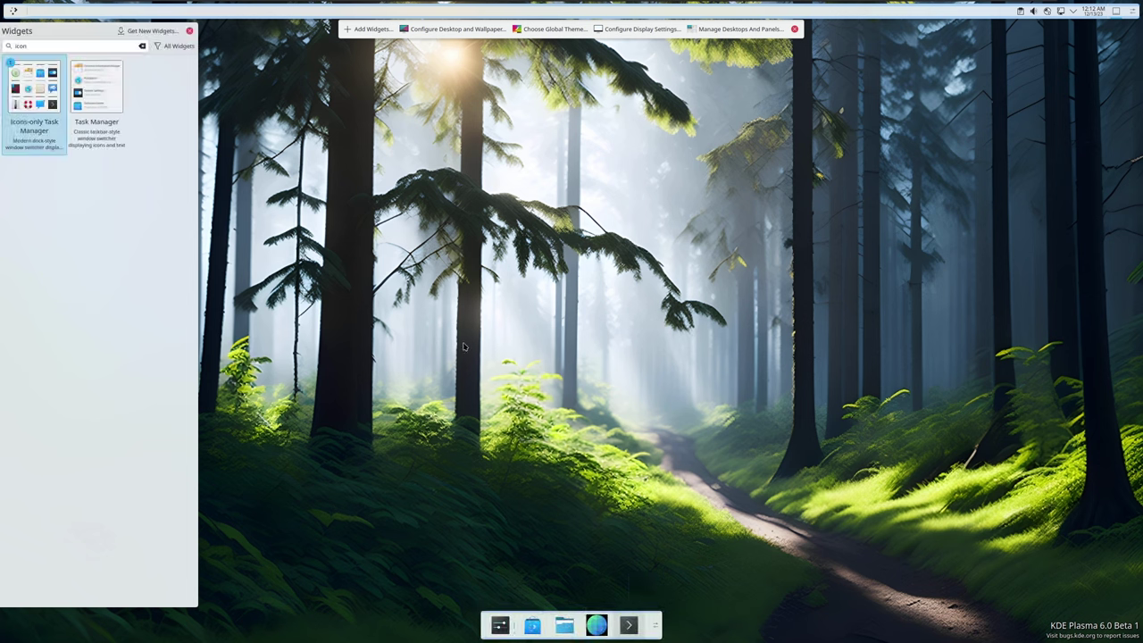
# - Close the widget list, exit edit mode, and restore Konsole from the dock
pyautogui.click(190, 31)
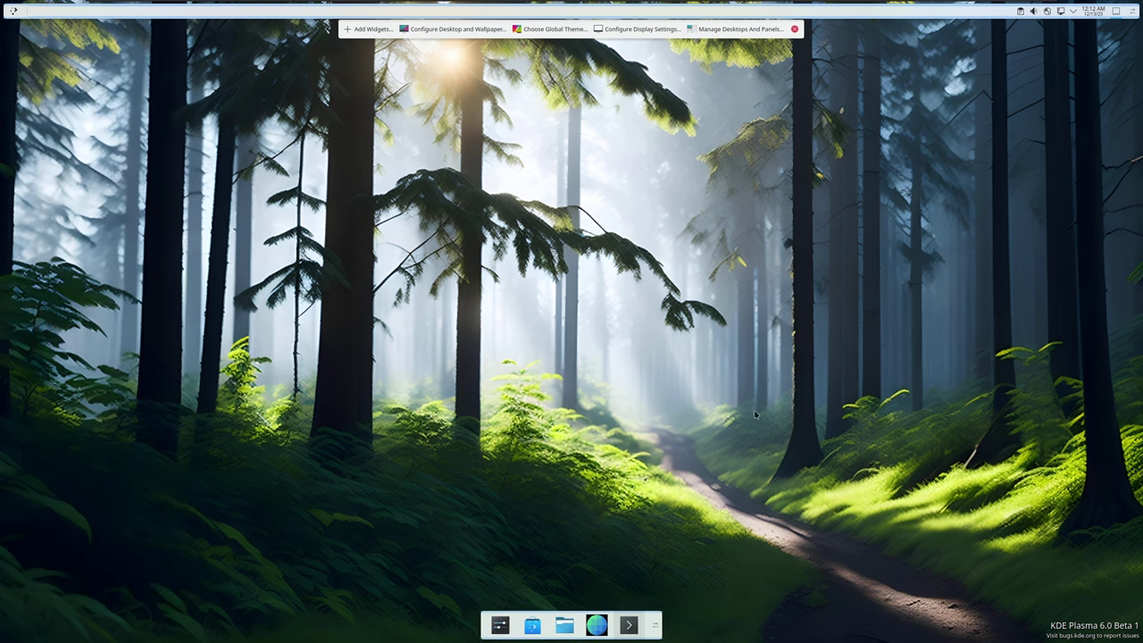
pyautogui.click(796, 28)
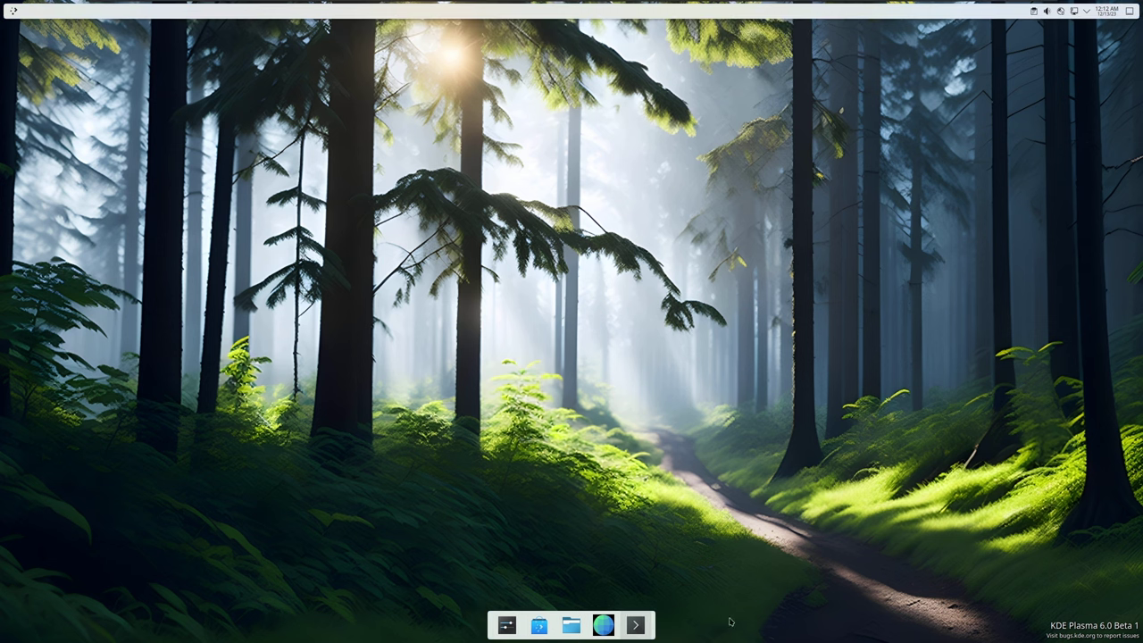
pyautogui.click(636, 625)
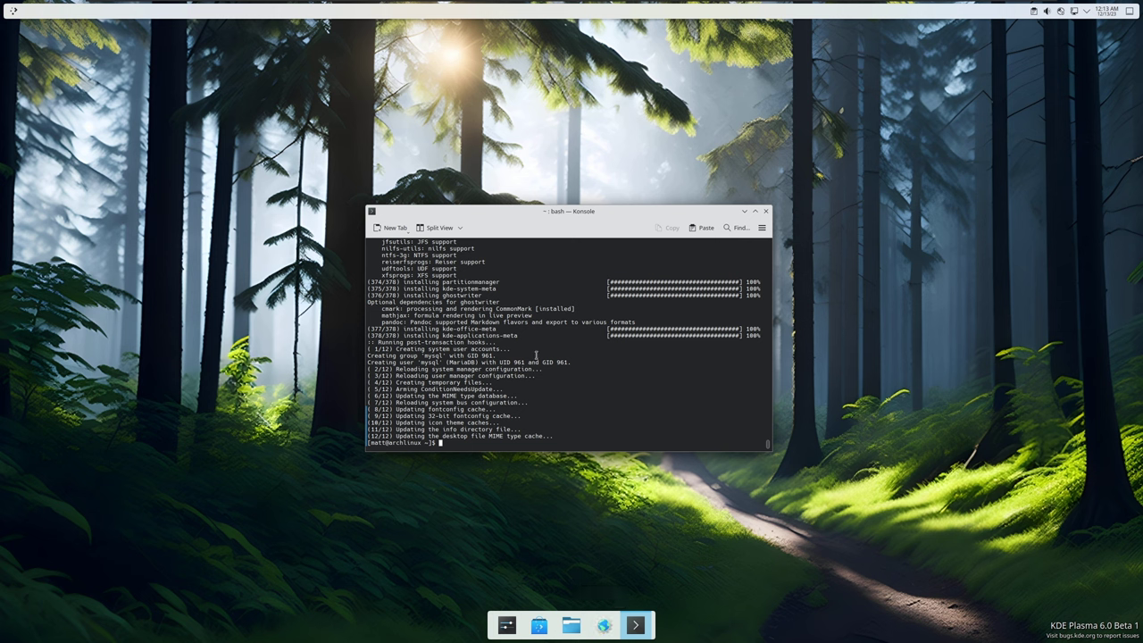
# - Run 'yay numix circle' after fixing the typo, pick package 1, and accept default build prompts
pyautogui.write('yay numix cirle')
pyautogui.press('Return')
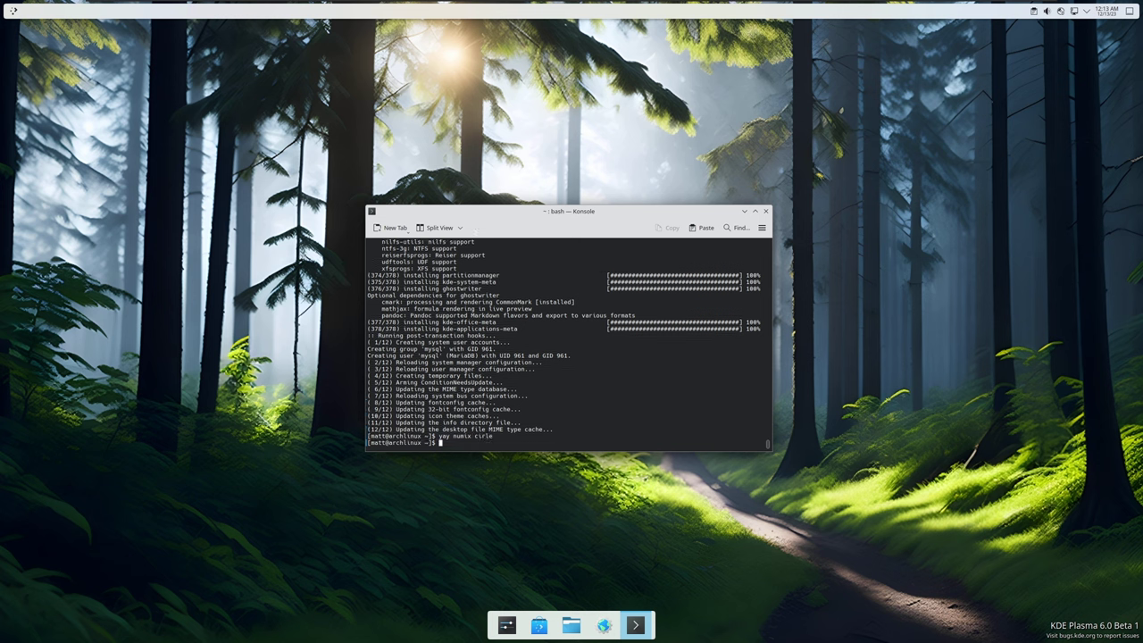
pyautogui.press('Up')
pyautogui.press('BackSpace')
pyautogui.press('BackSpace')
pyautogui.write('cle')
pyautogui.press('Return')
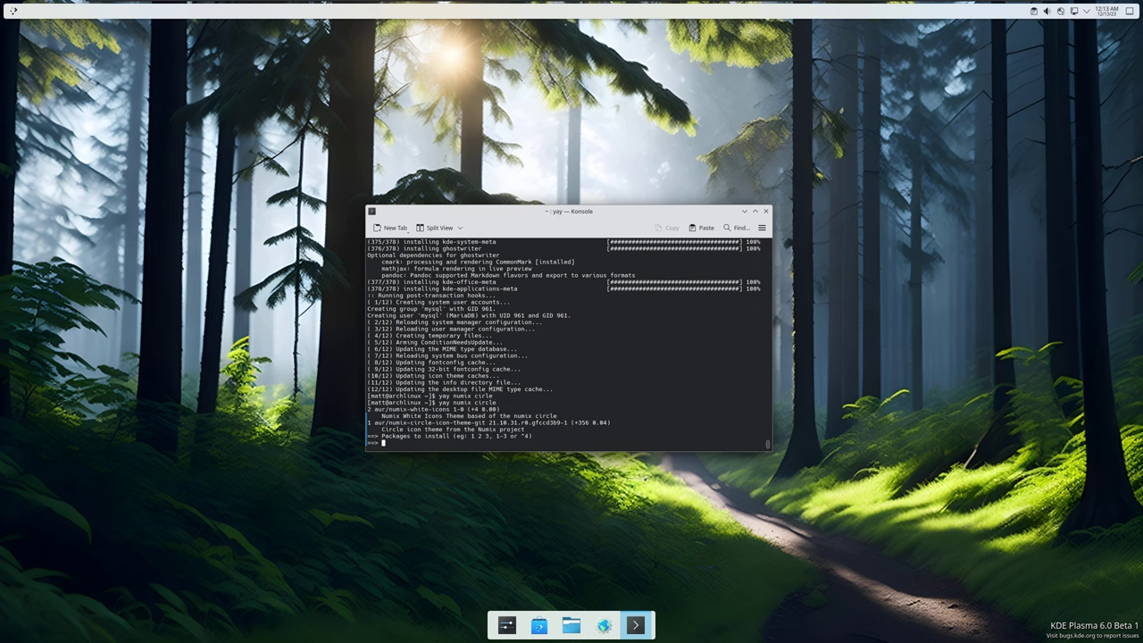
pyautogui.write('1')
pyautogui.press('Return')
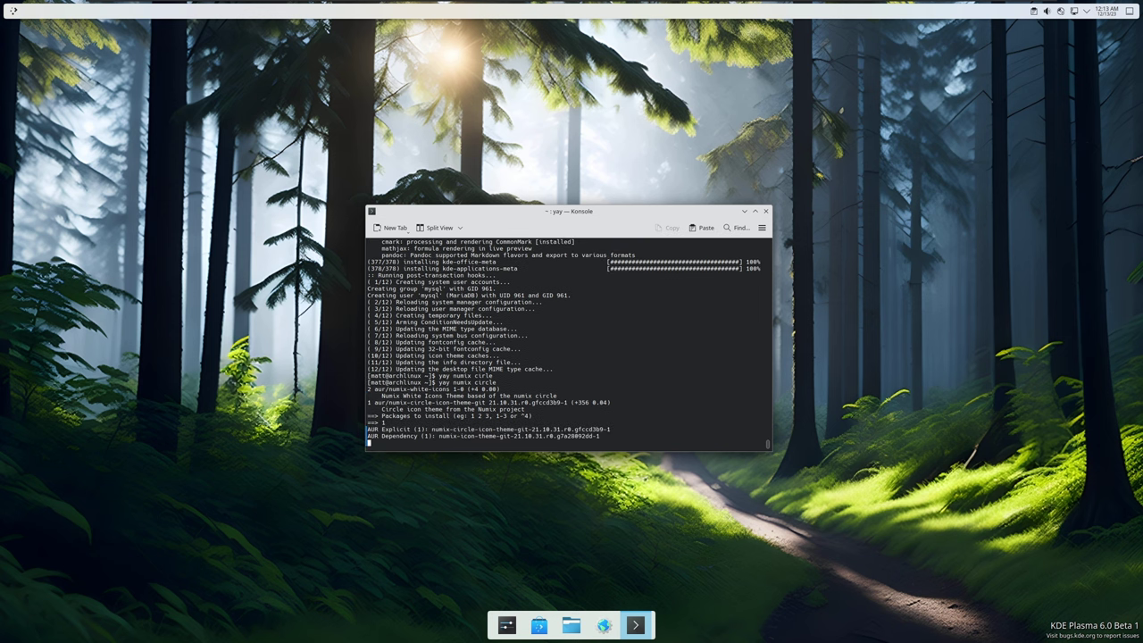
pyautogui.press('Return')
pyautogui.press('Return')
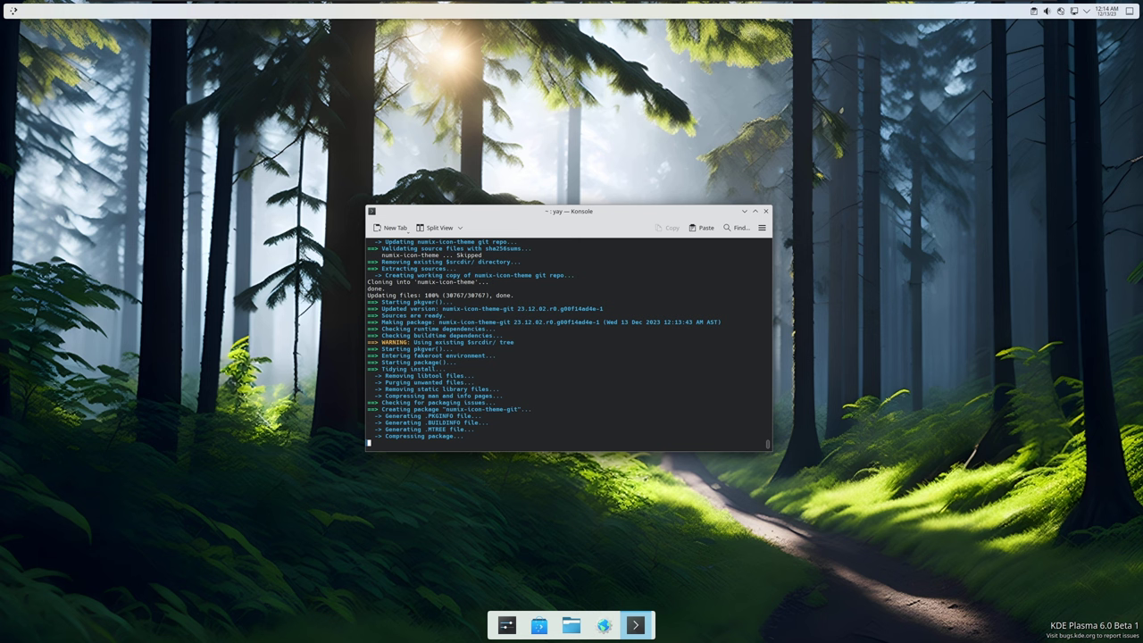
# - Answer y to install the built numix icon theme packages
pyautogui.write('y')
pyautogui.press('Return')
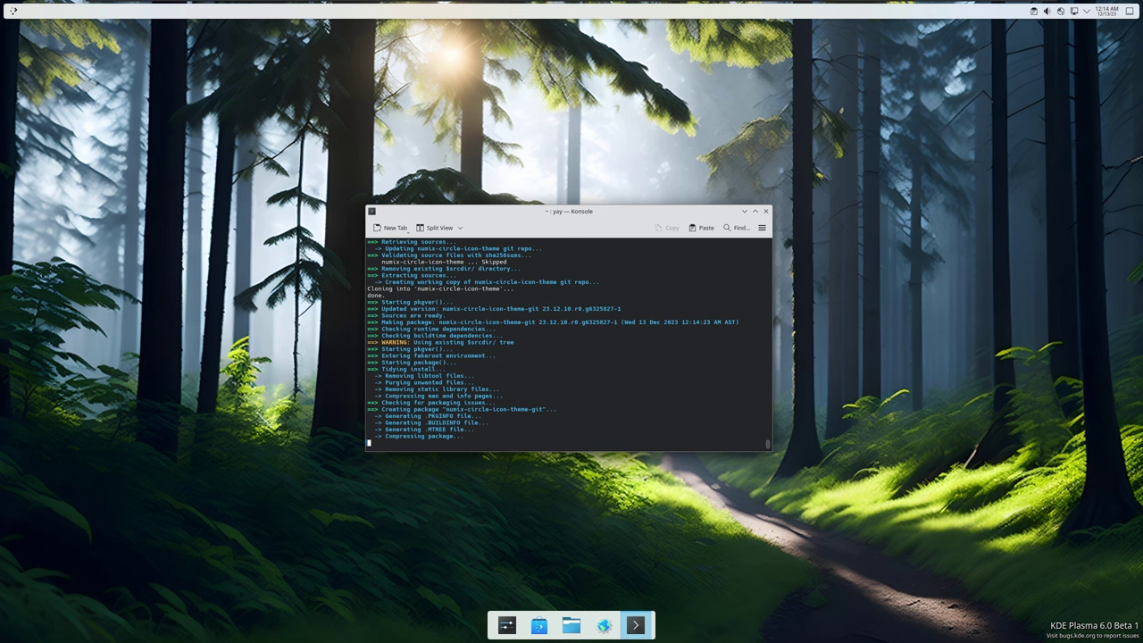
# - Move the System Settings launcher to the right end of the dock
pyautogui.rightClick(623, 619)
pyautogui.click(527, 606)
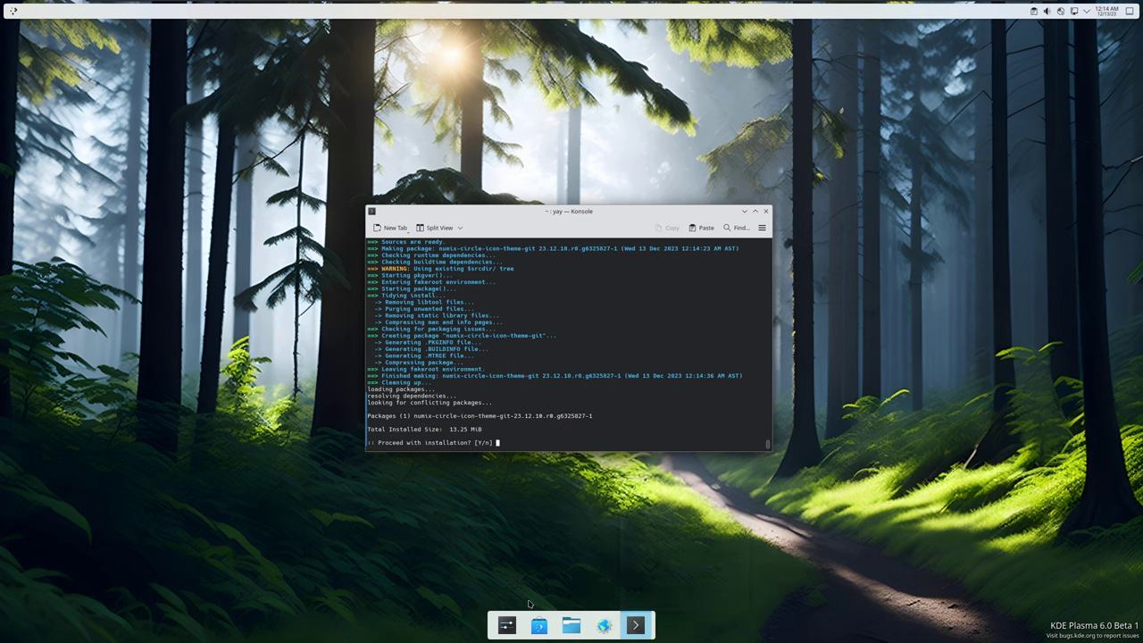
pyautogui.moveTo(506, 625); pyautogui.dragTo(634, 628)
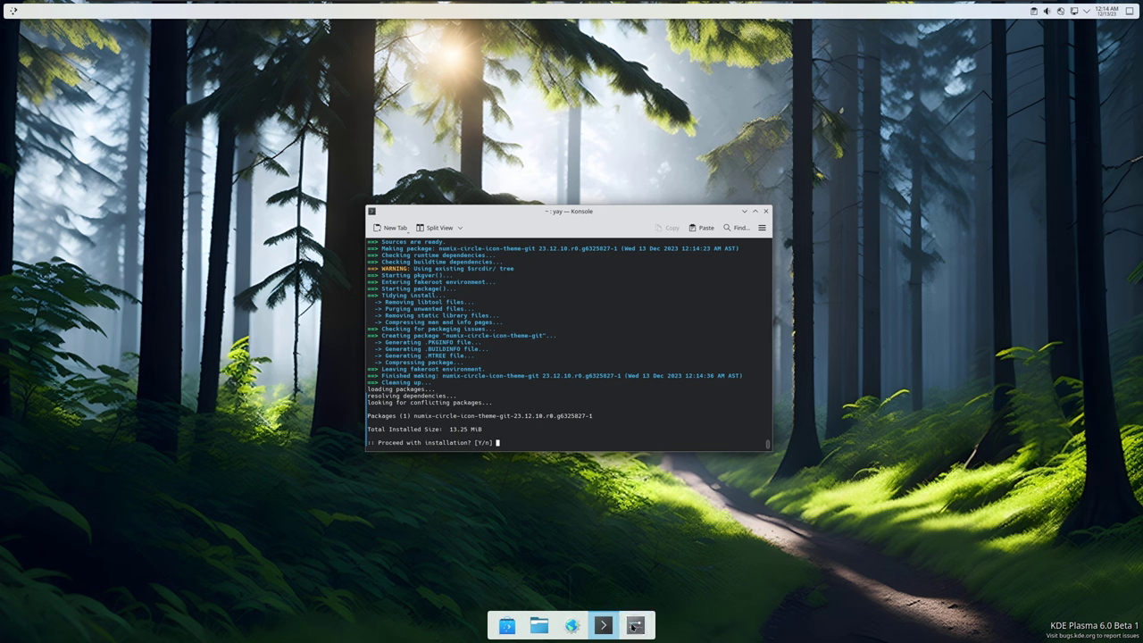
# - Unpin the web browser and Discover from the dock
pyautogui.rightClick(576, 625)
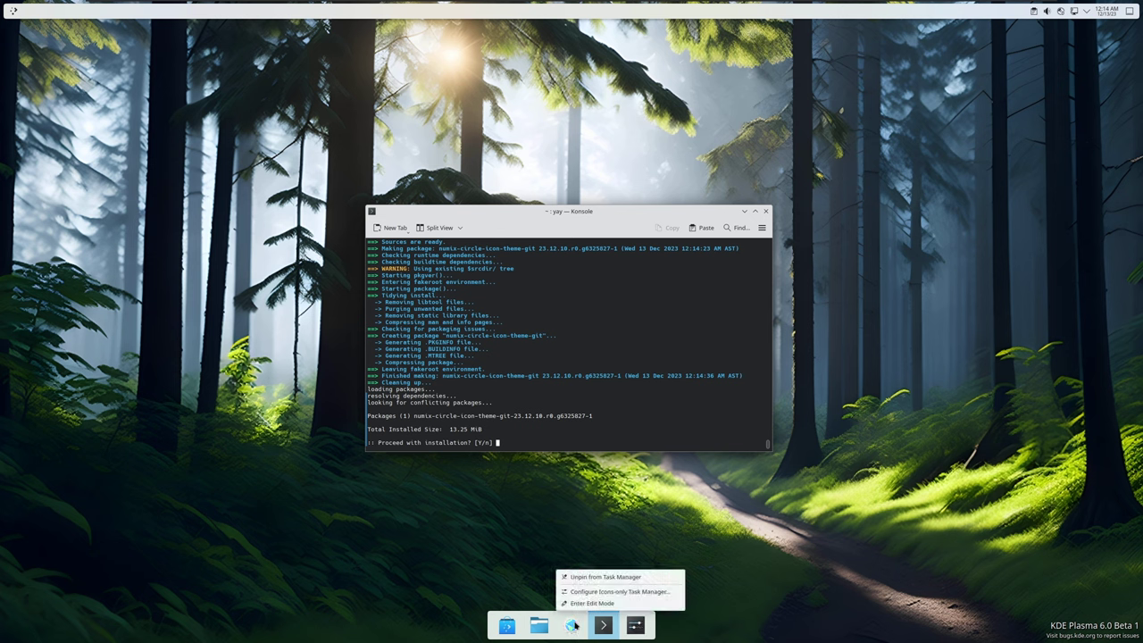
pyautogui.click(596, 577)
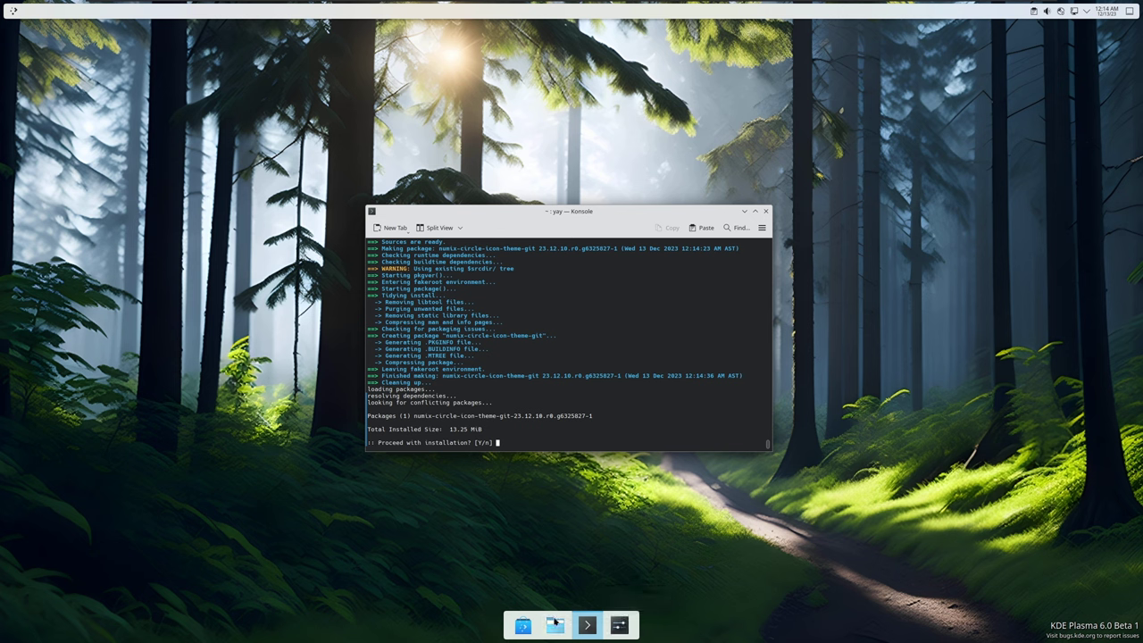
pyautogui.rightClick(523, 625)
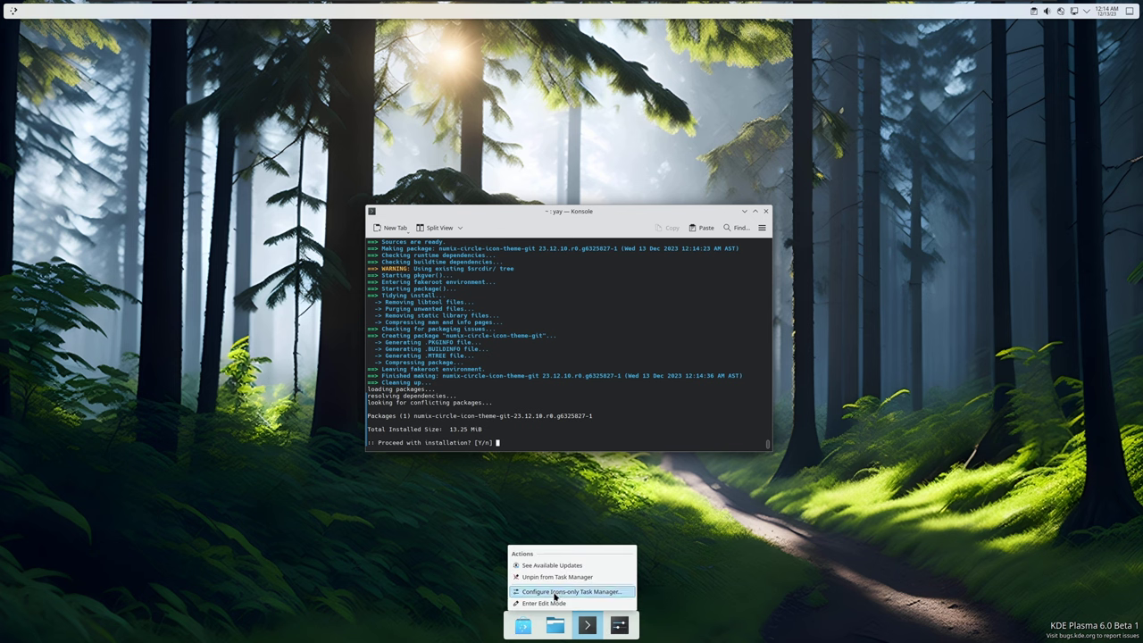
pyautogui.click(554, 577)
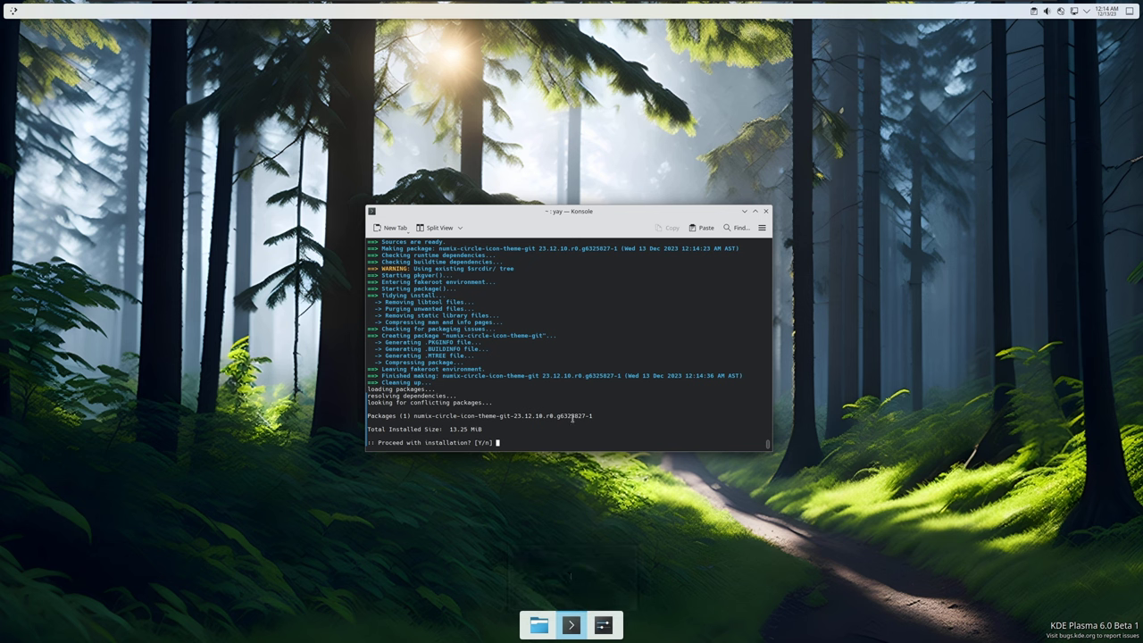
# - Confirm the Numix Circle install, then build numix-folders-git (result 1) with default prompts
pyautogui.write('y')
pyautogui.press('Return')
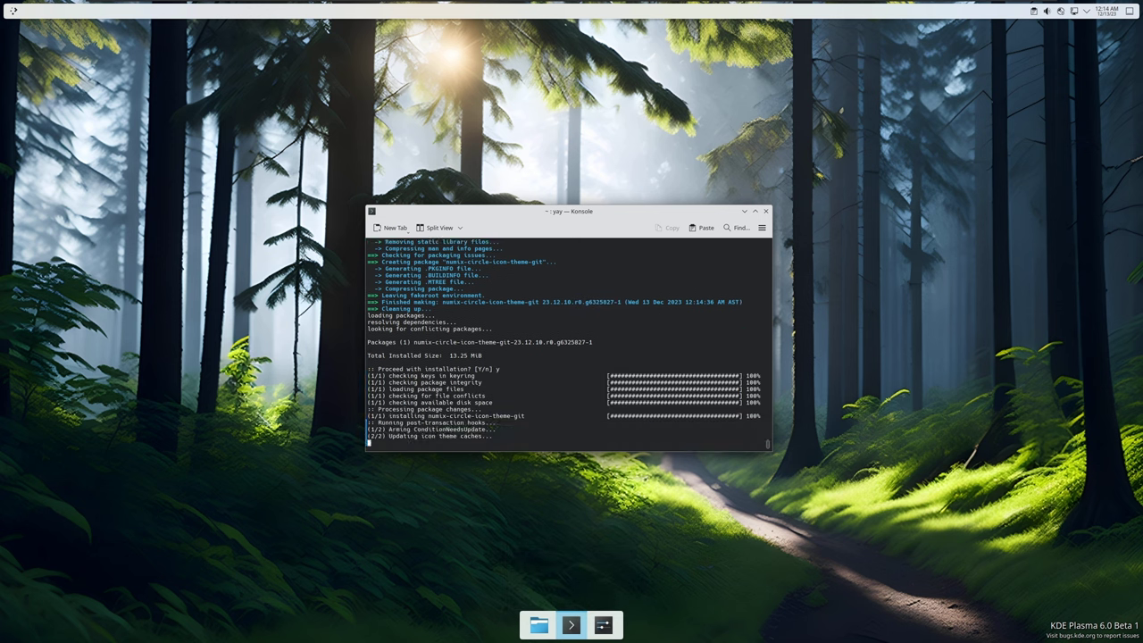
pyautogui.write('yay numix folders')
pyautogui.press('Return')
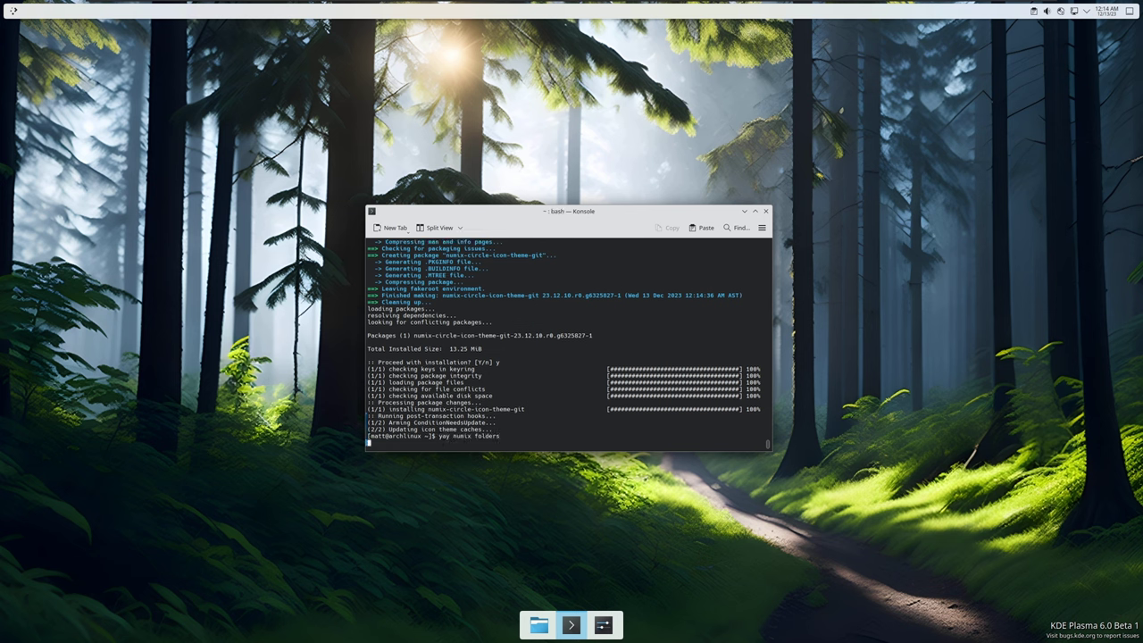
pyautogui.write('1')
pyautogui.press('Return')
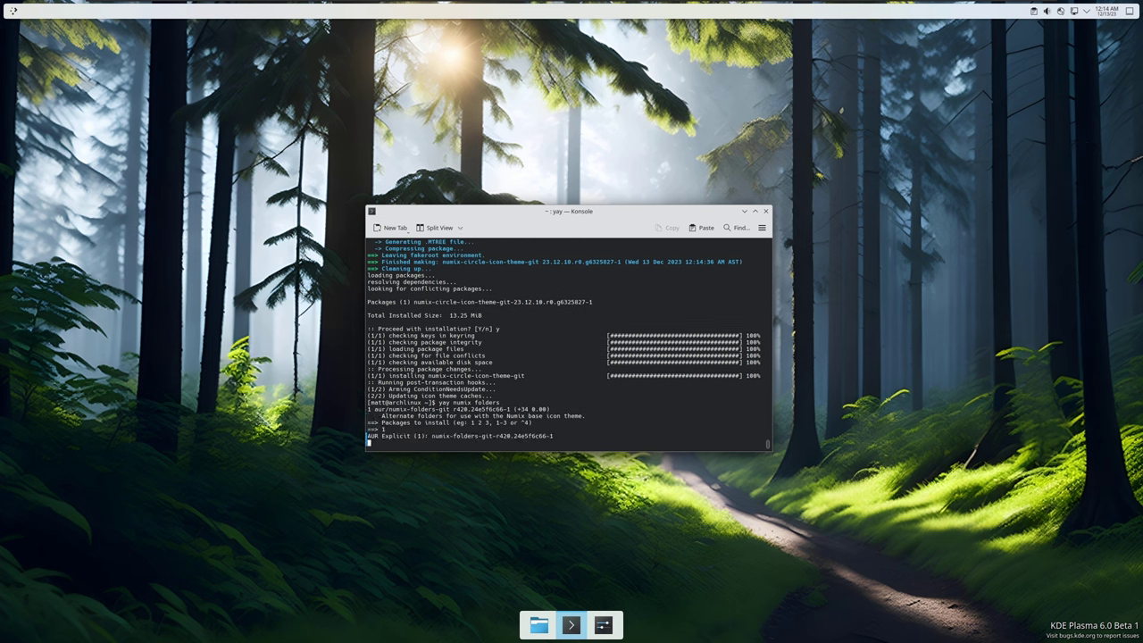
pyautogui.press('Return')
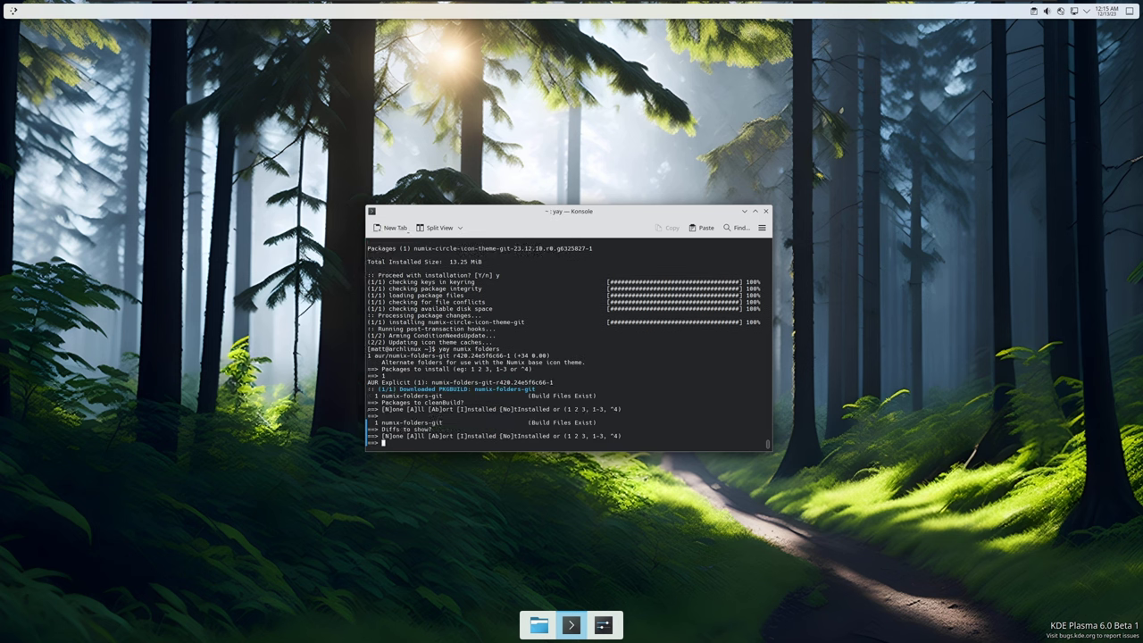
pyautogui.press('Return')
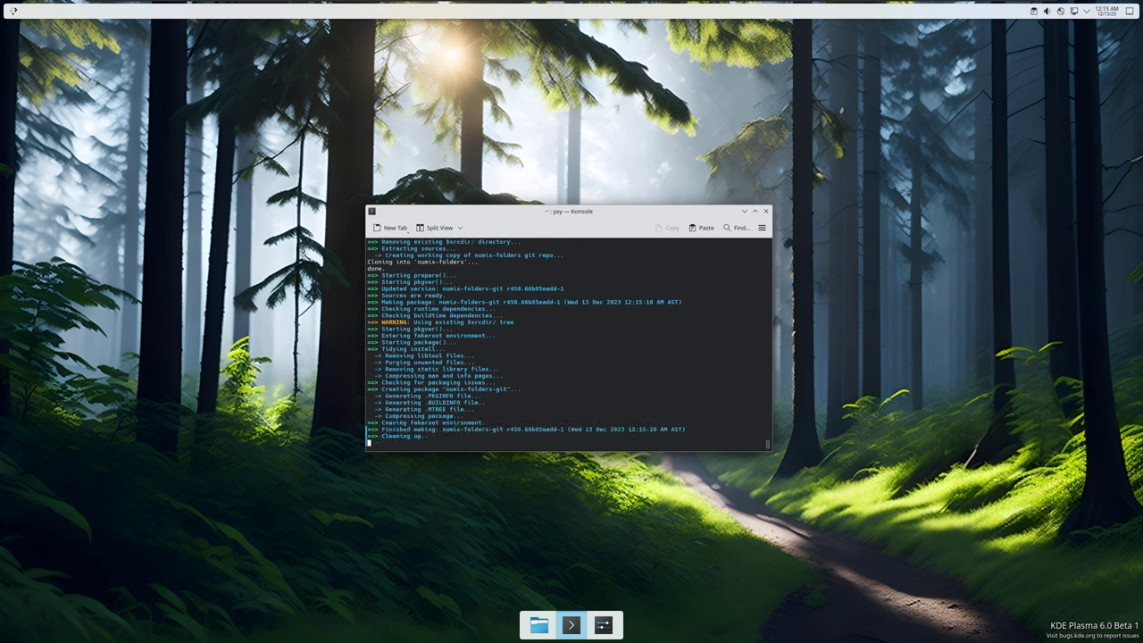
# - Confirm installing numix-folders-git and launch it with 'sudo numix-folders'
pyautogui.write('y')
pyautogui.press('Return')
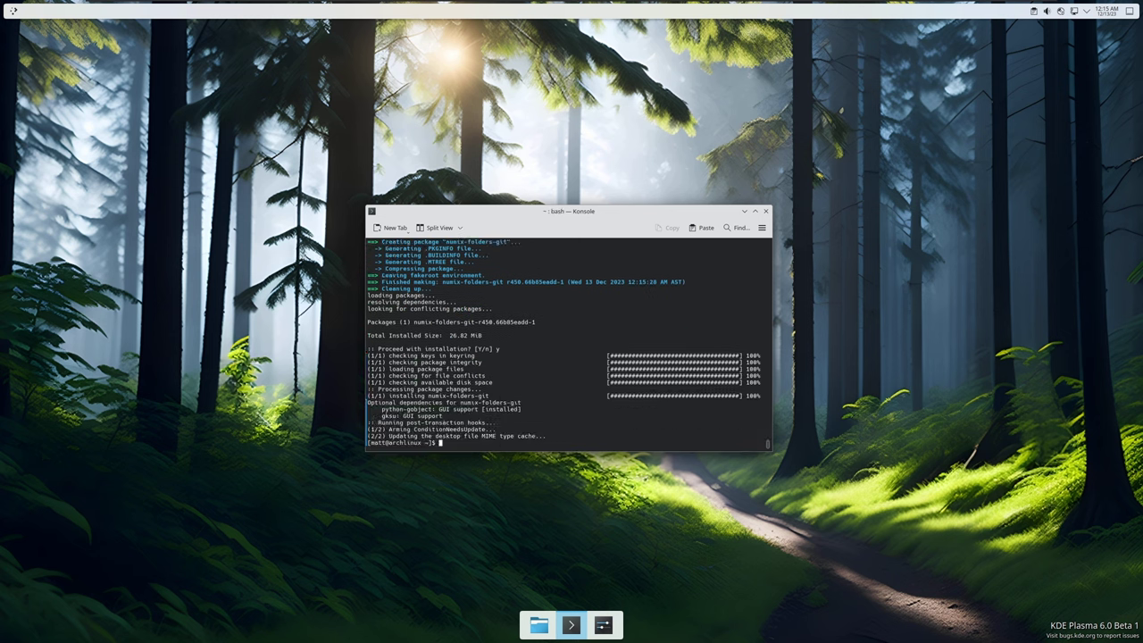
pyautogui.write('sudo numix-folders')
# - Launch Numix Folders as admin and apply Style 6 folder icons in Blue
pyautogui.press('Return')
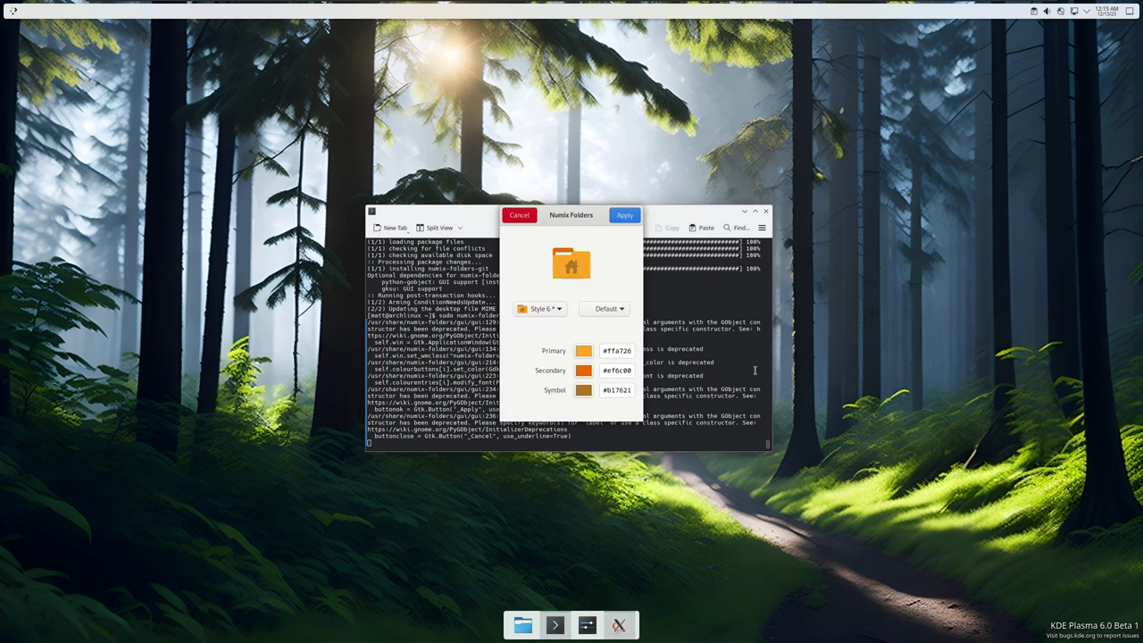
pyautogui.click(551, 312)
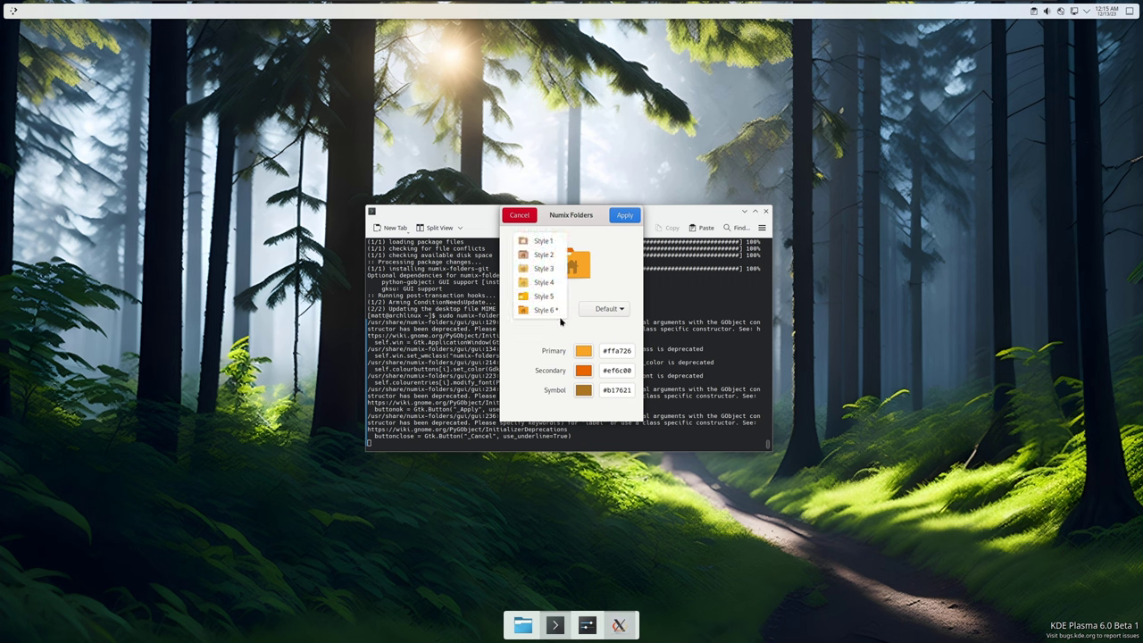
pyautogui.click(551, 311)
pyautogui.click(620, 308)
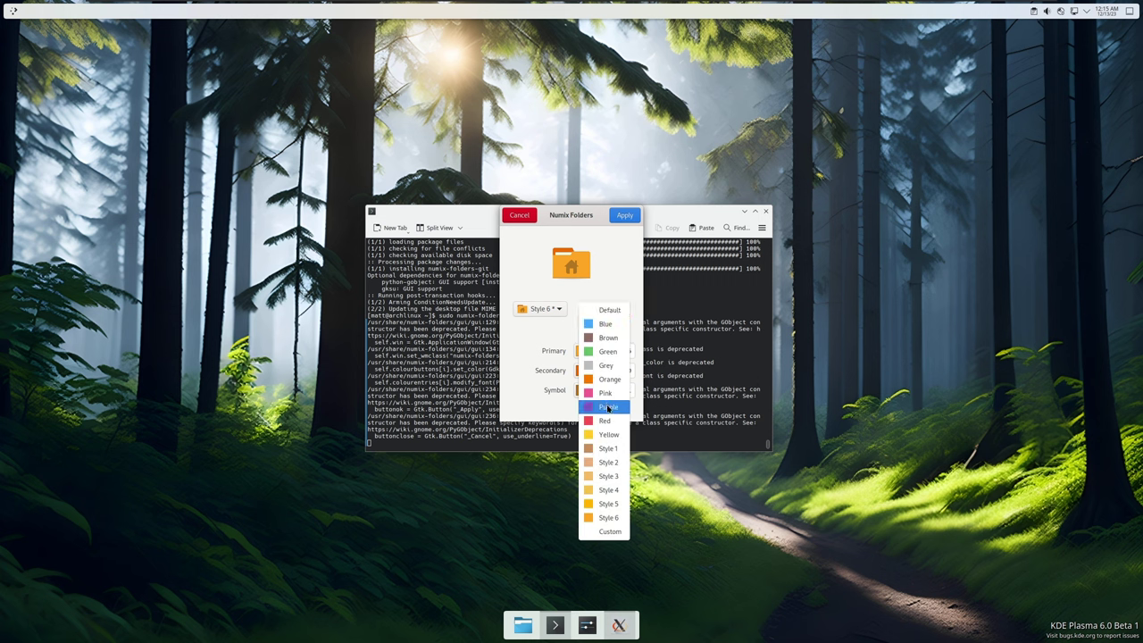
pyautogui.click(604, 323)
pyautogui.click(624, 216)
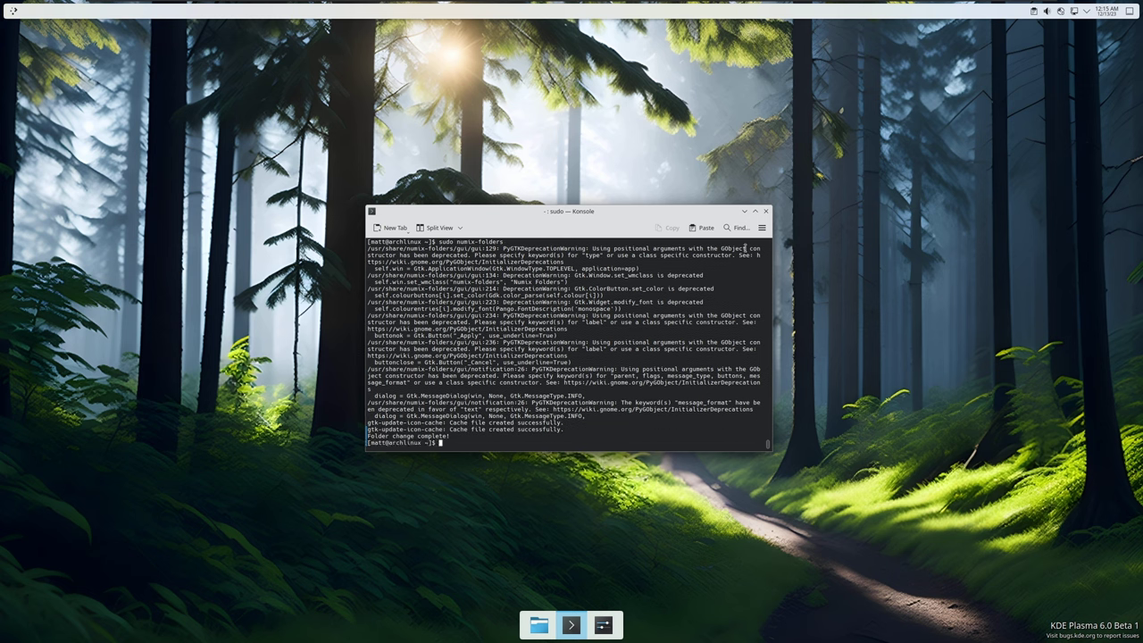
# - Apply Numix Circle as the icon theme in System Settings' Icons page
pyautogui.click(603, 625)
pyautogui.moveTo(576, 212); pyautogui.dragTo(544, 176)
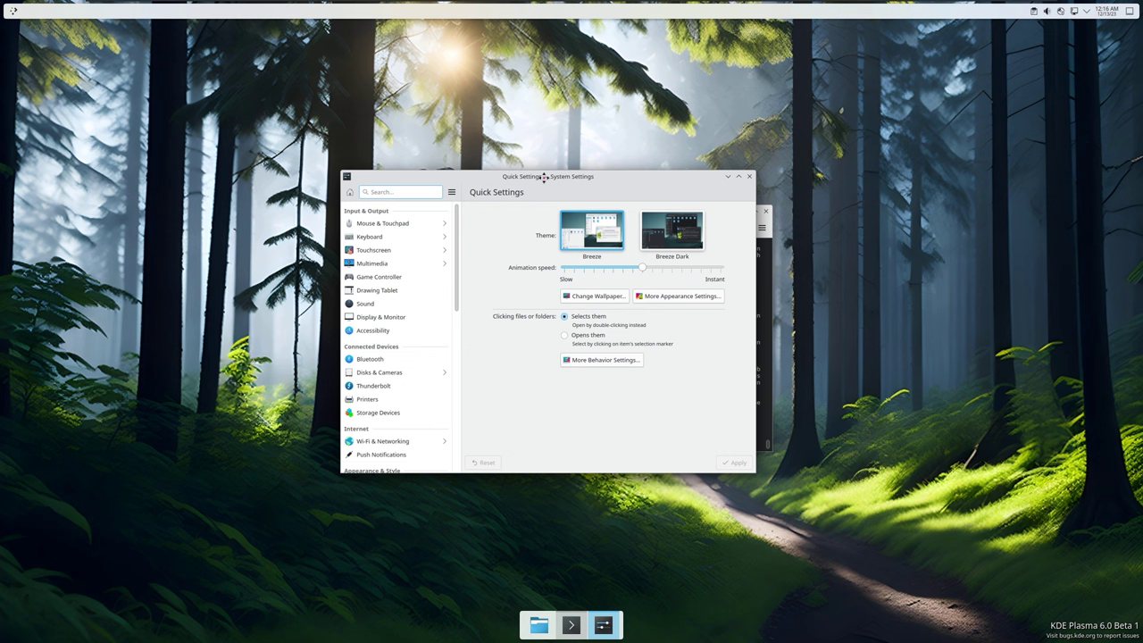
pyautogui.click(675, 296)
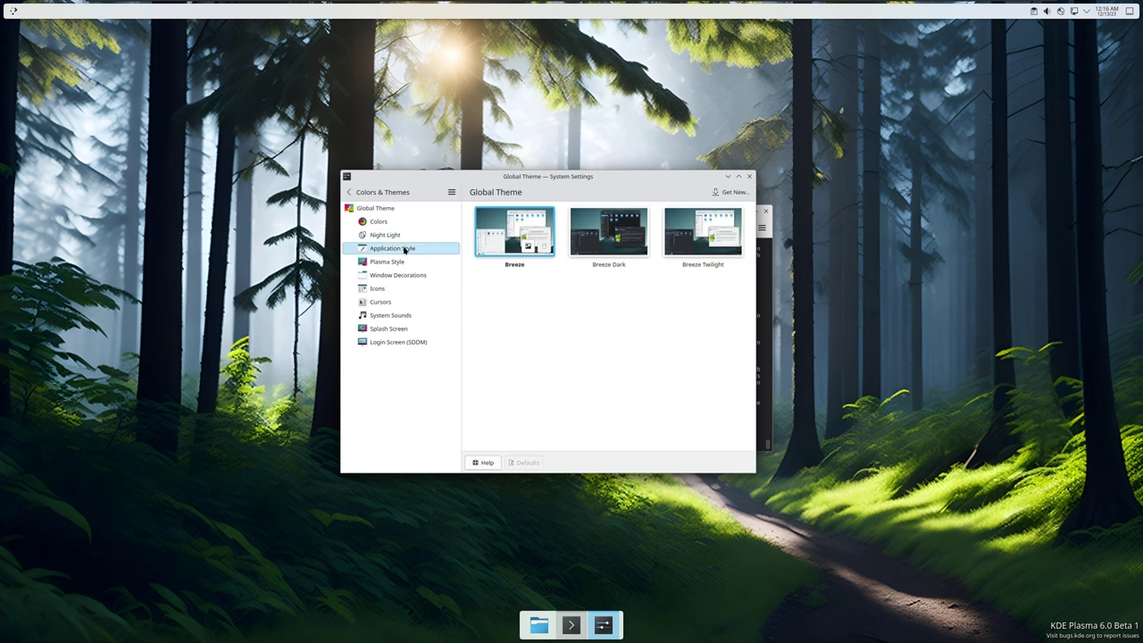
pyautogui.click(411, 287)
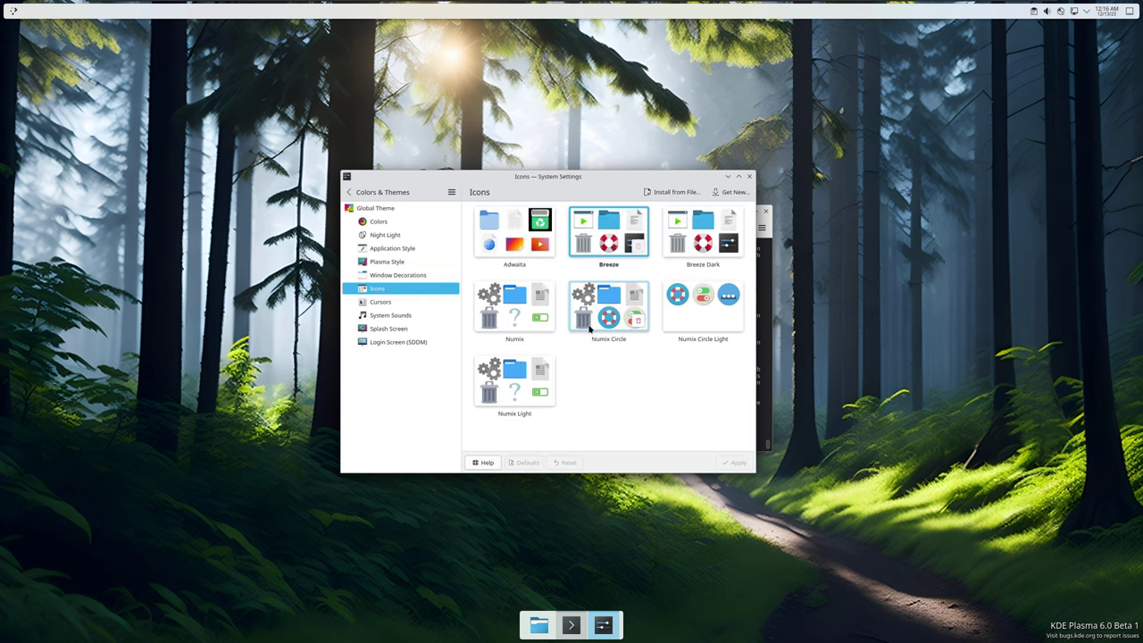
pyautogui.click(589, 328)
pyautogui.click(739, 462)
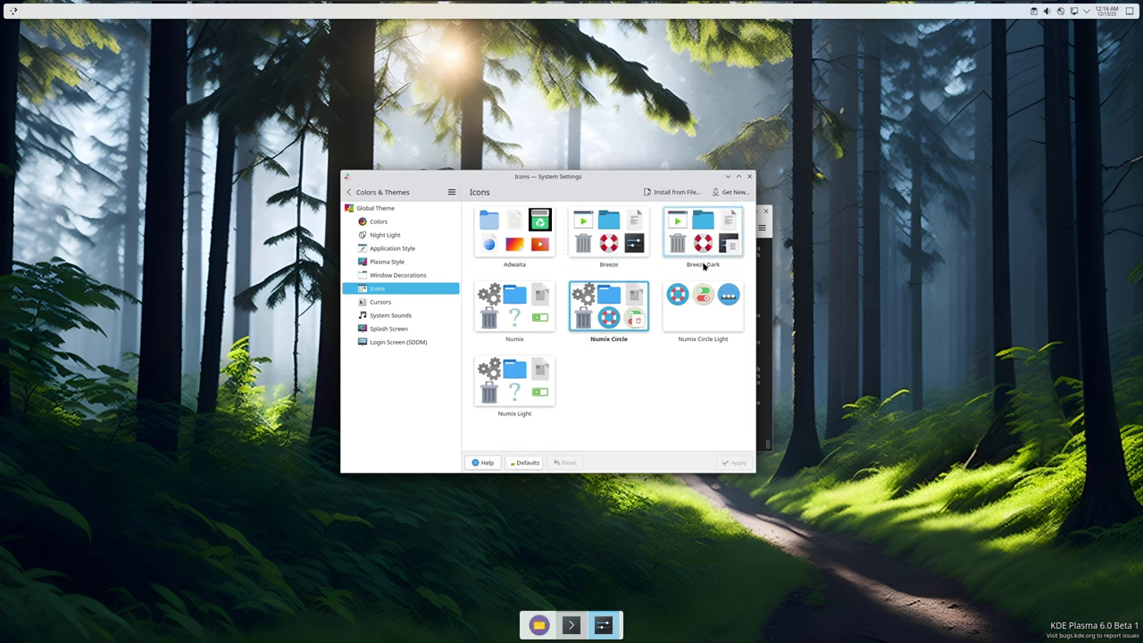
# - Close System Settings, then close Konsole from its dock menu
pyautogui.click(749, 177)
pyautogui.rightClick(571, 625)
pyautogui.click(582, 609)
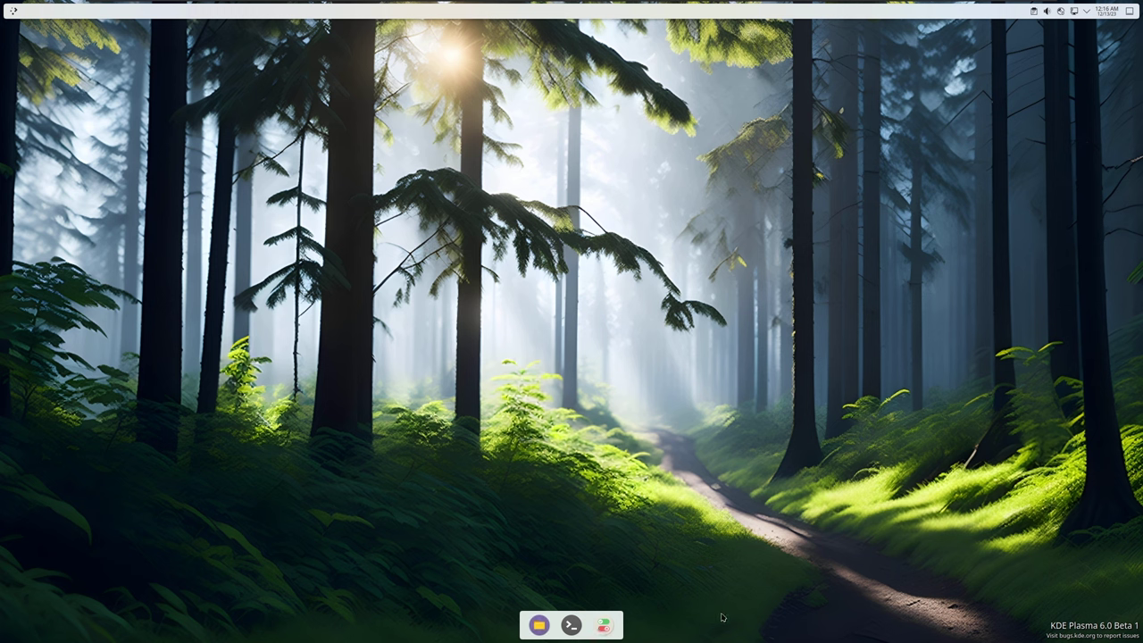
# - Apply Breeze Dark from System Settings' Quick Settings, then close the window
pyautogui.click(603, 627)
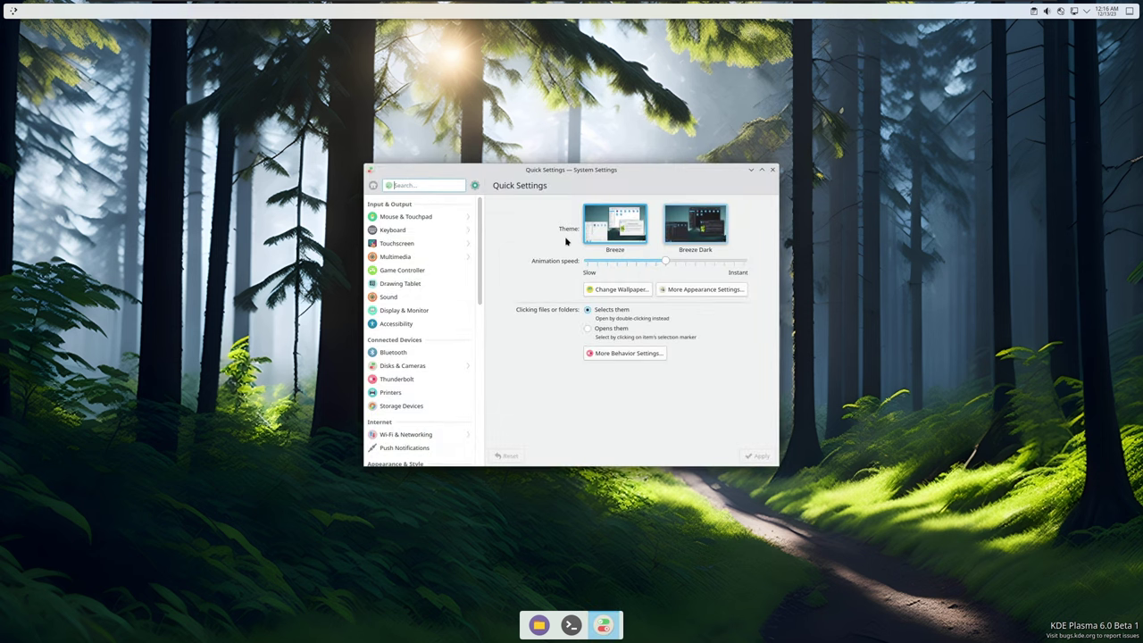
pyautogui.click(748, 456)
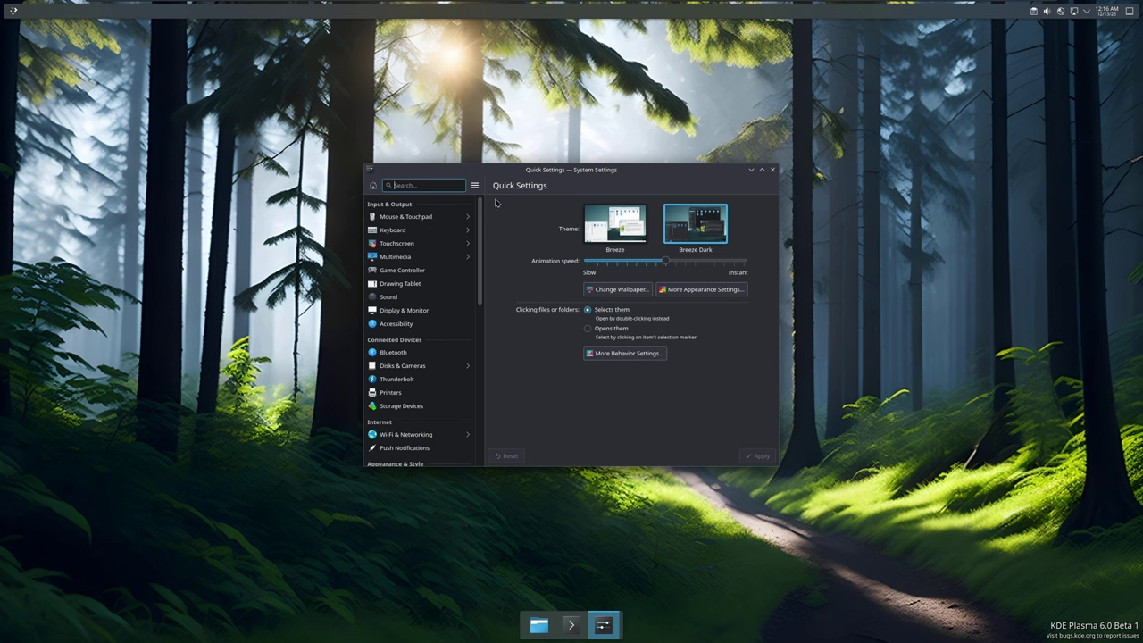
pyautogui.click(768, 173)
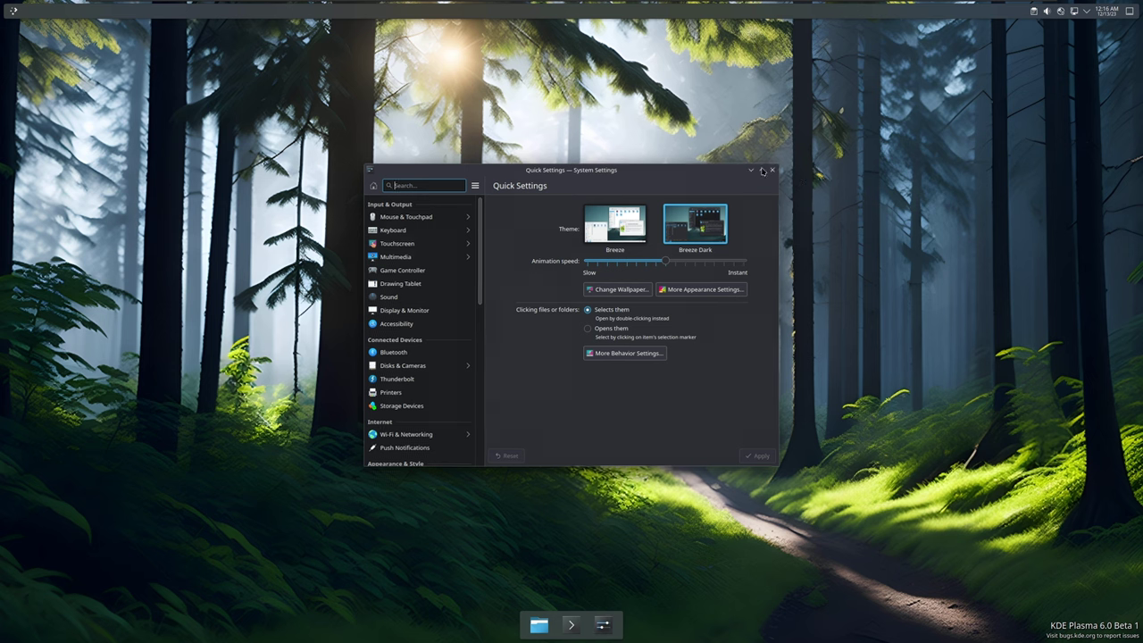
# - Launch Firefox from the launcher and search Google for 'plasma 6 themes'
pyautogui.click(11, 12)
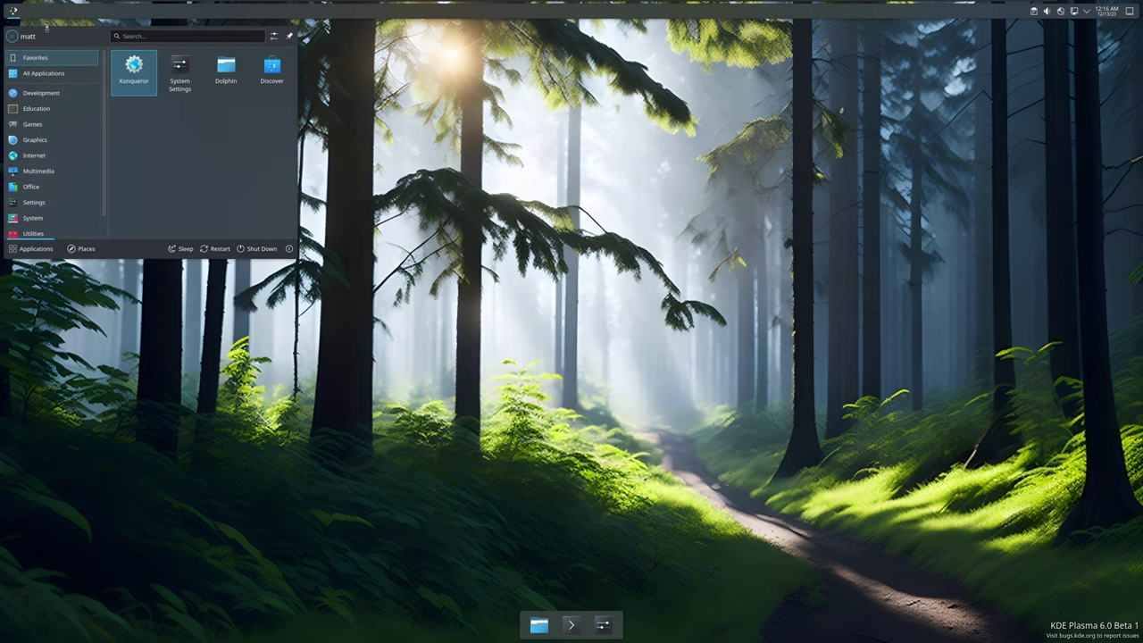
pyautogui.write('firefox')
pyautogui.press('Return')
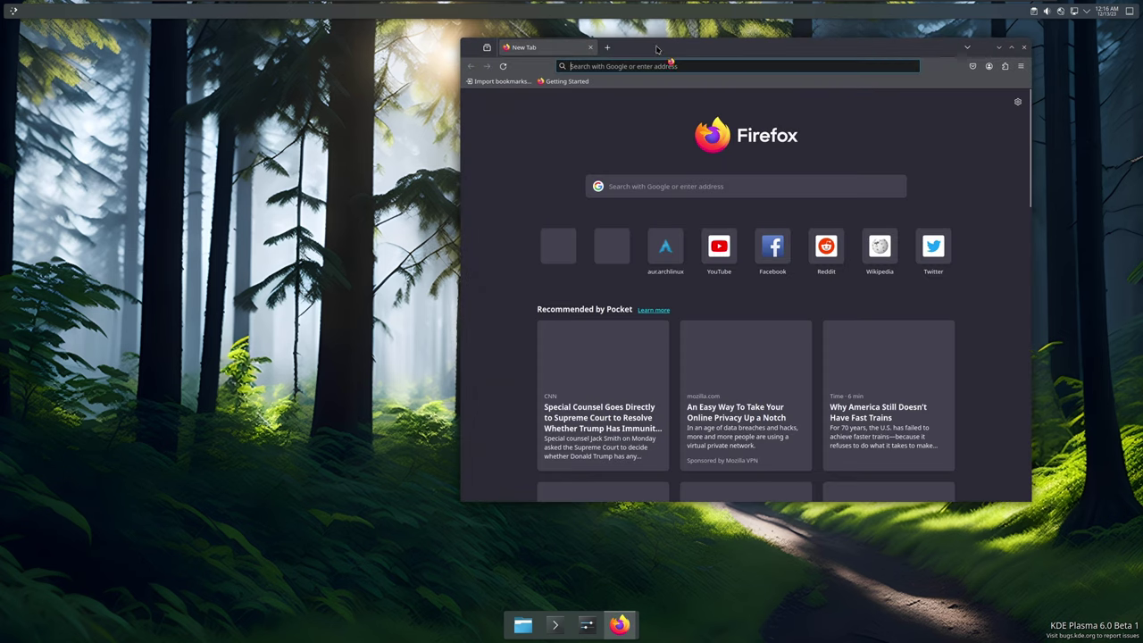
pyautogui.moveTo(650, 51); pyautogui.dragTo(260, 72)
pyautogui.click(283, 92)
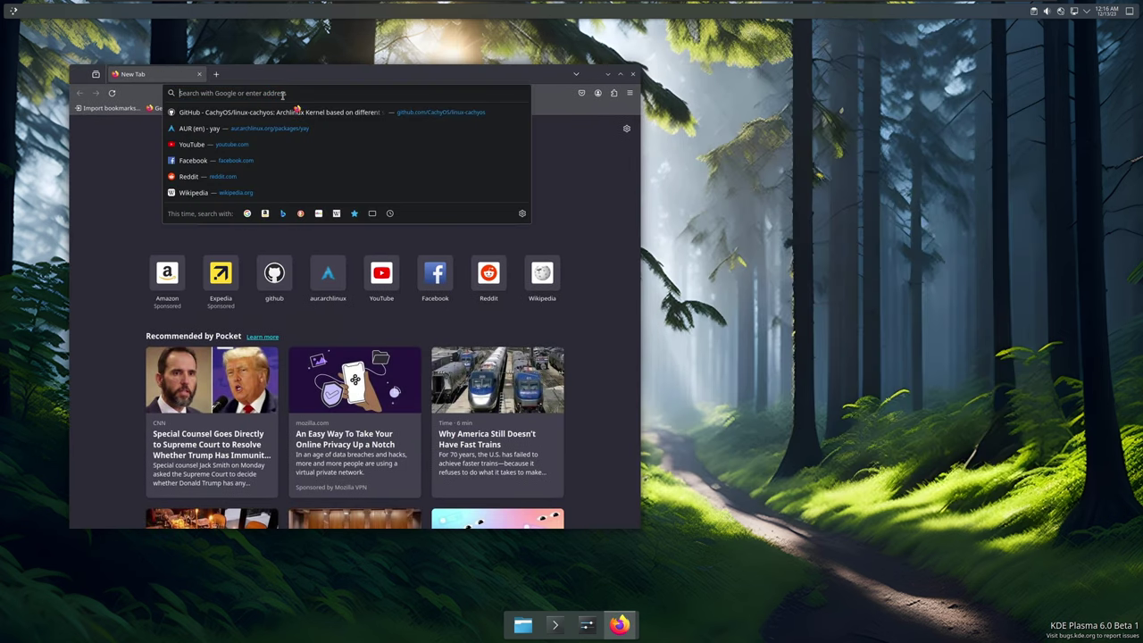
pyautogui.write('plasma 6 ')
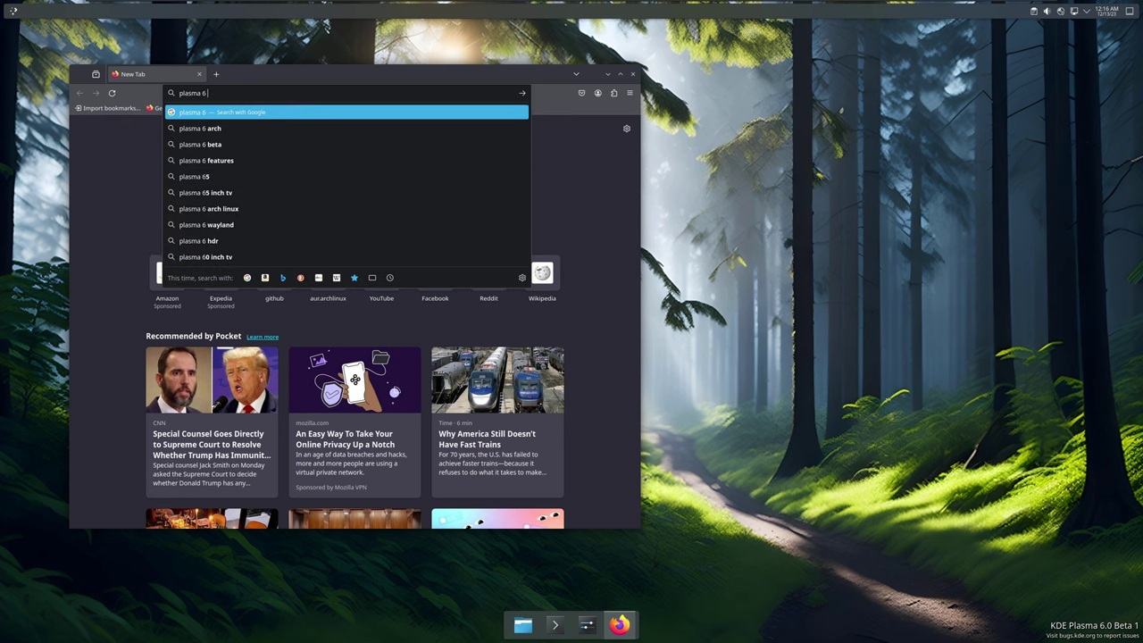
pyautogui.write('themes')
pyautogui.press('Return')
# - Open the KDE Store Plasma Themes list and open Magna-Dark-Plasma in a background tab
pyautogui.click(161, 212)
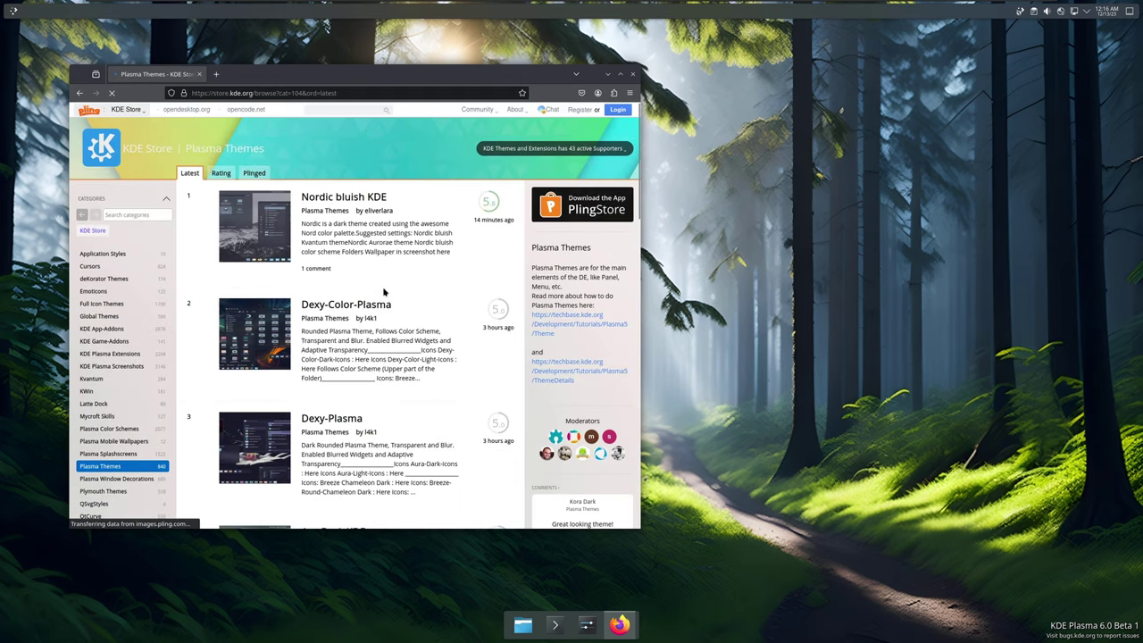
pyautogui.scroll(-3, 384, 291)
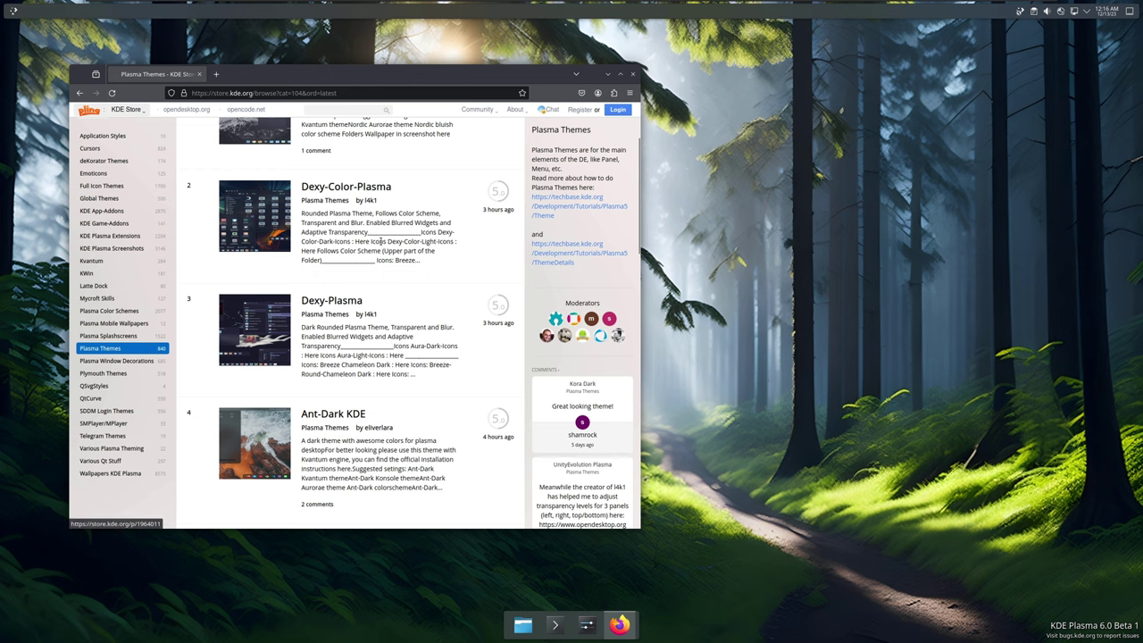
pyautogui.scroll(-4, 400, 302)
pyautogui.scroll(-3, 399, 302)
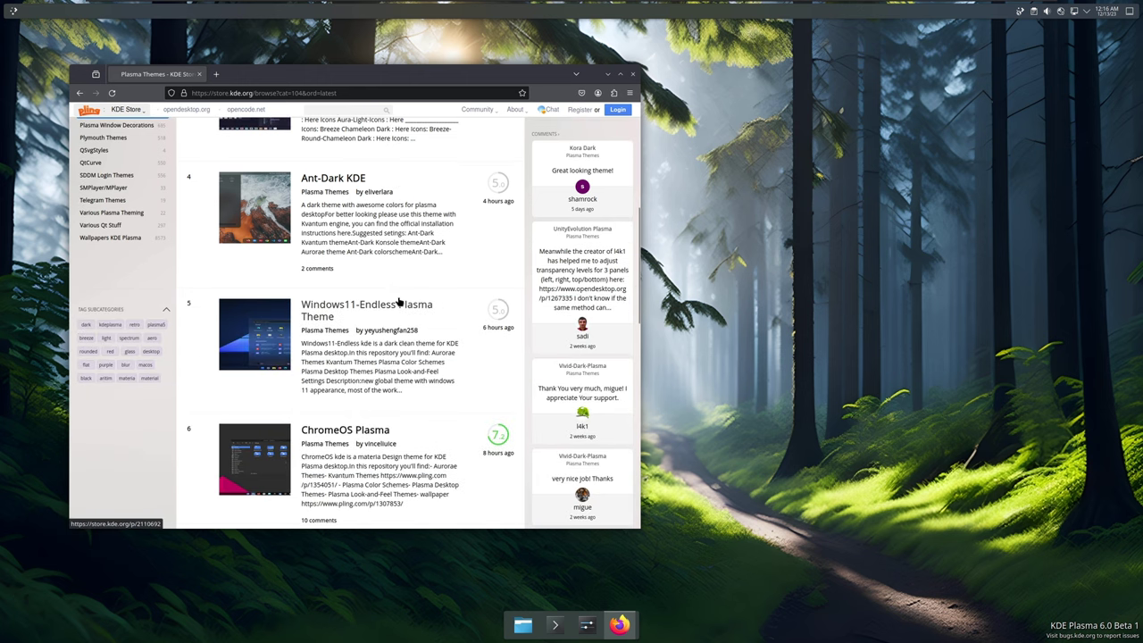
pyautogui.scroll(-4, 393, 437)
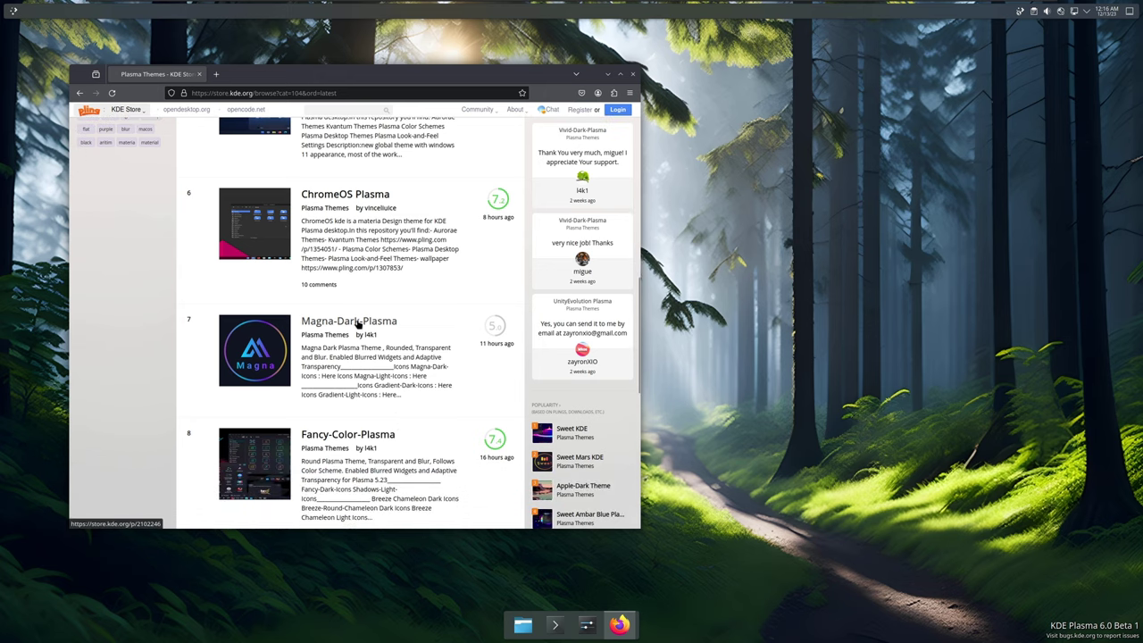
pyautogui.scroll(-3, 357, 323)
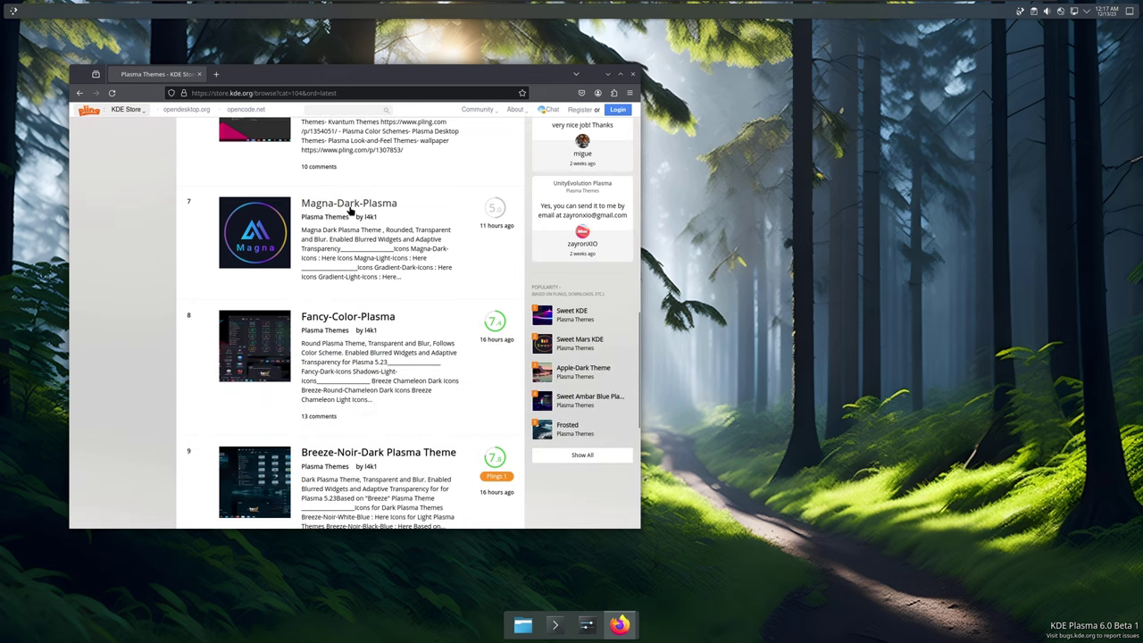
pyautogui.rightClick(351, 207)
pyautogui.click(378, 217)
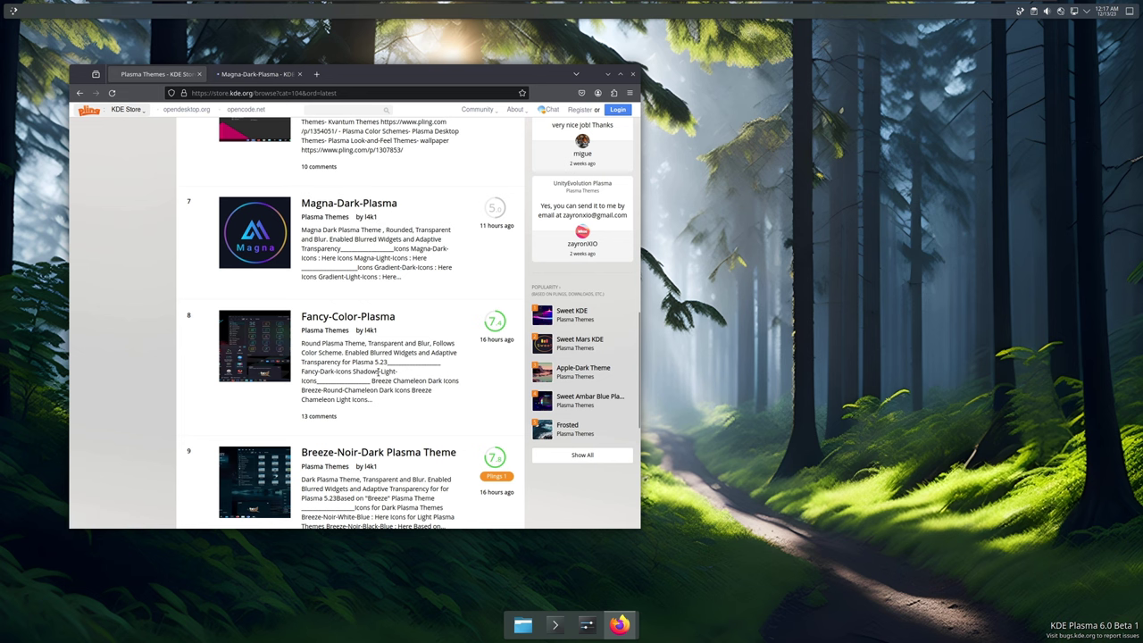
# - Scroll further down the list and open Apple-Dark Theme in a background tab
pyautogui.scroll(-5, 379, 373)
pyautogui.scroll(-1, 378, 376)
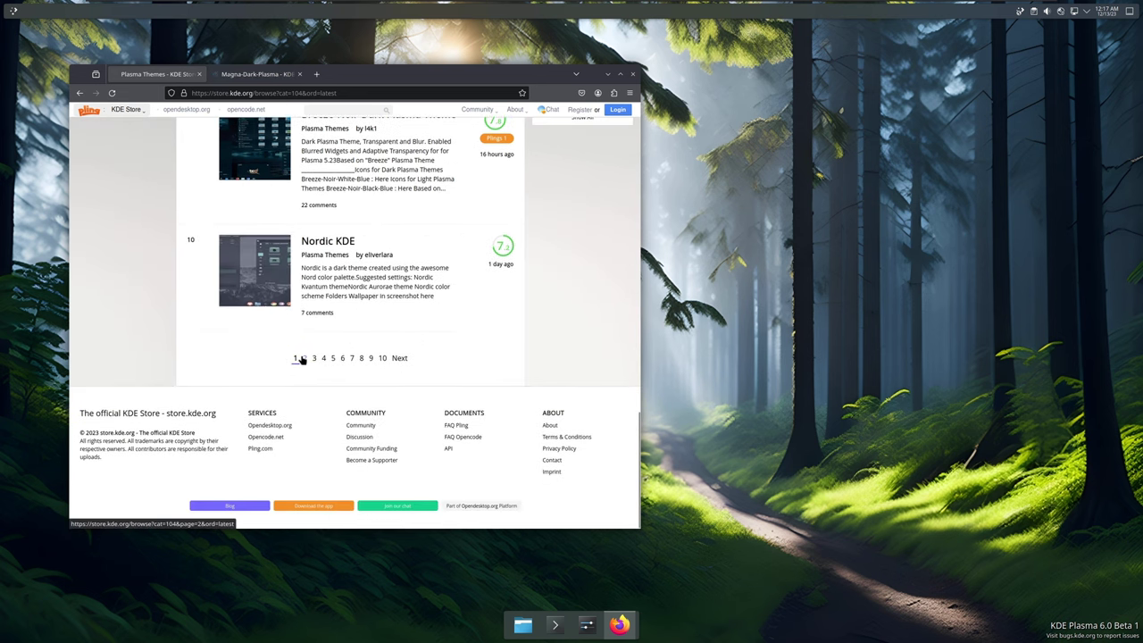
pyautogui.scroll(-4, 338, 366)
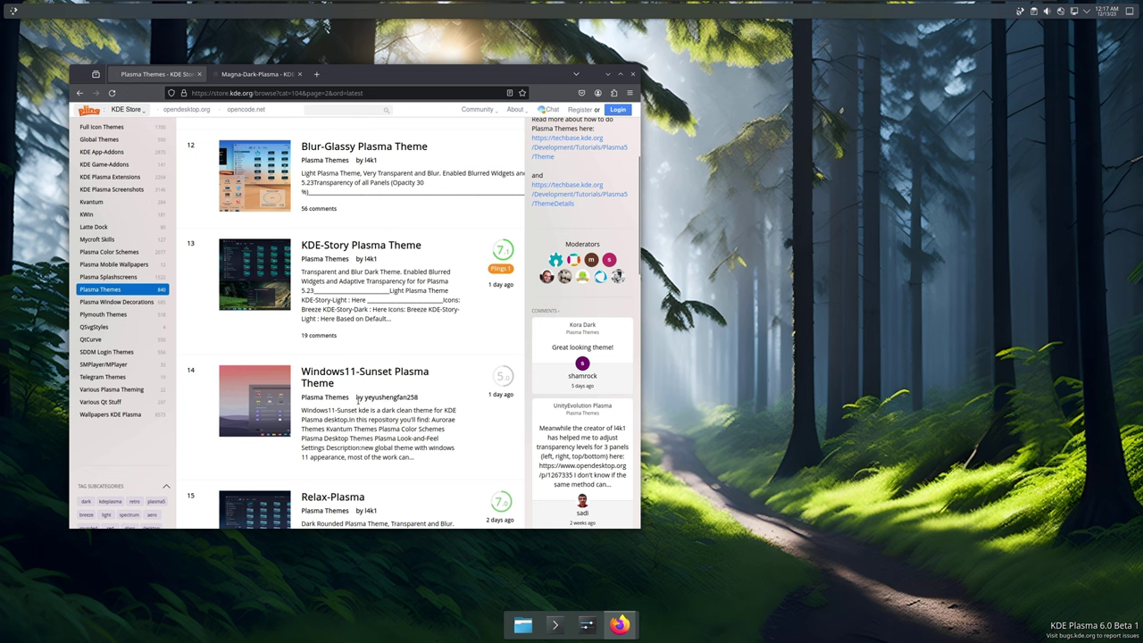
pyautogui.scroll(-5, 358, 401)
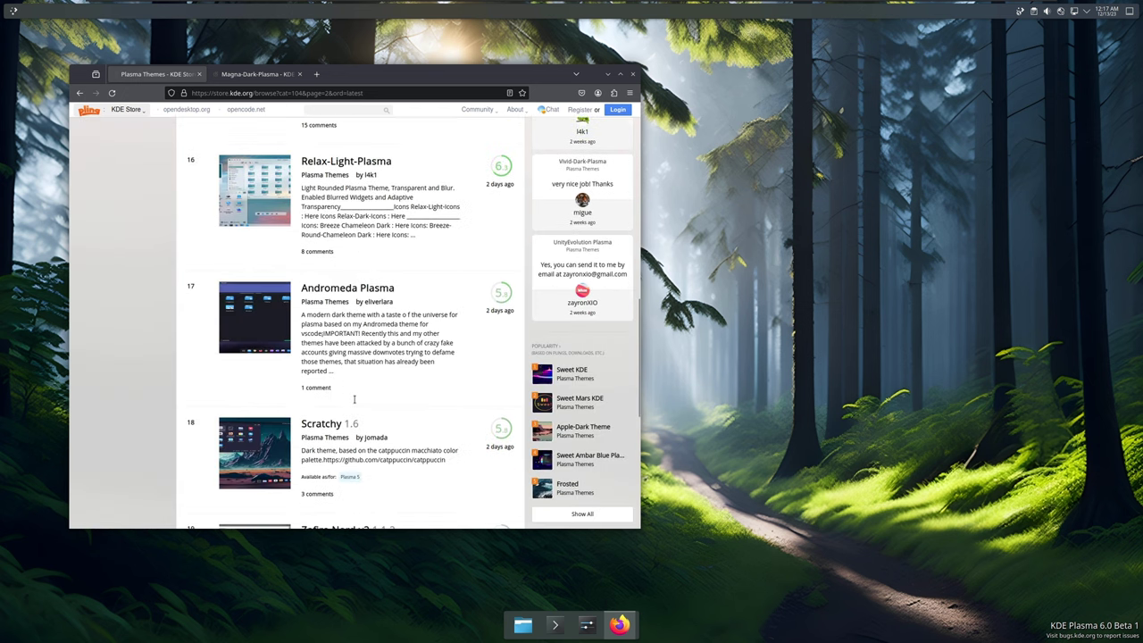
pyautogui.scroll(-3, 354, 399)
pyautogui.scroll(-5, 368, 379)
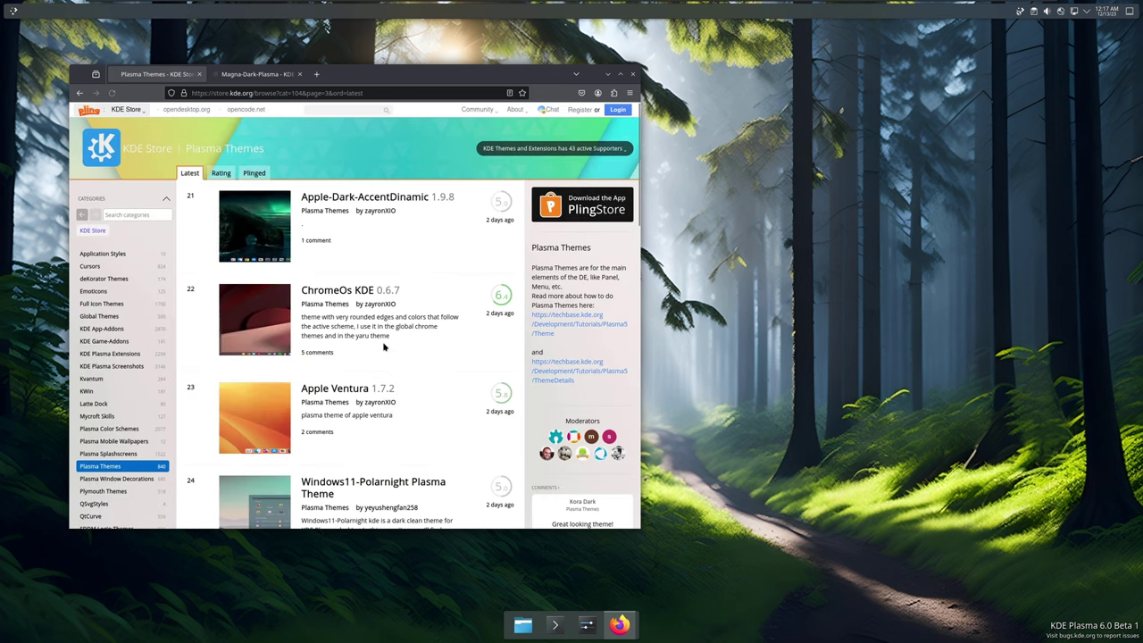
pyautogui.scroll(-9, 384, 346)
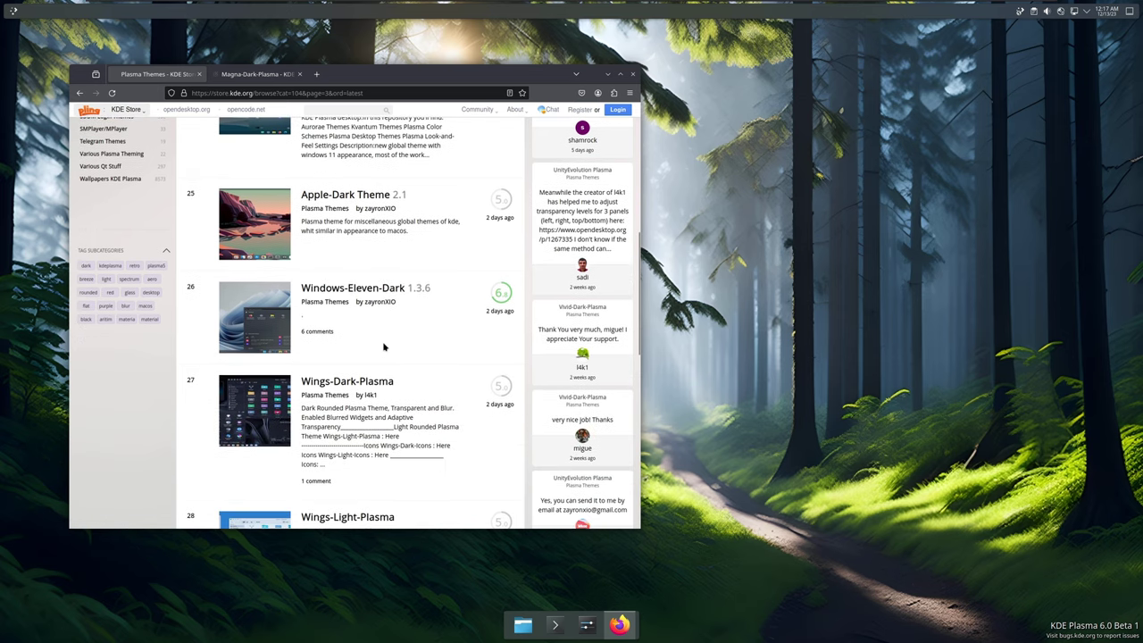
pyautogui.rightClick(354, 191)
pyautogui.click(386, 198)
# - Browse page 4 of the Plasma Themes list
pyautogui.scroll(-10, 414, 340)
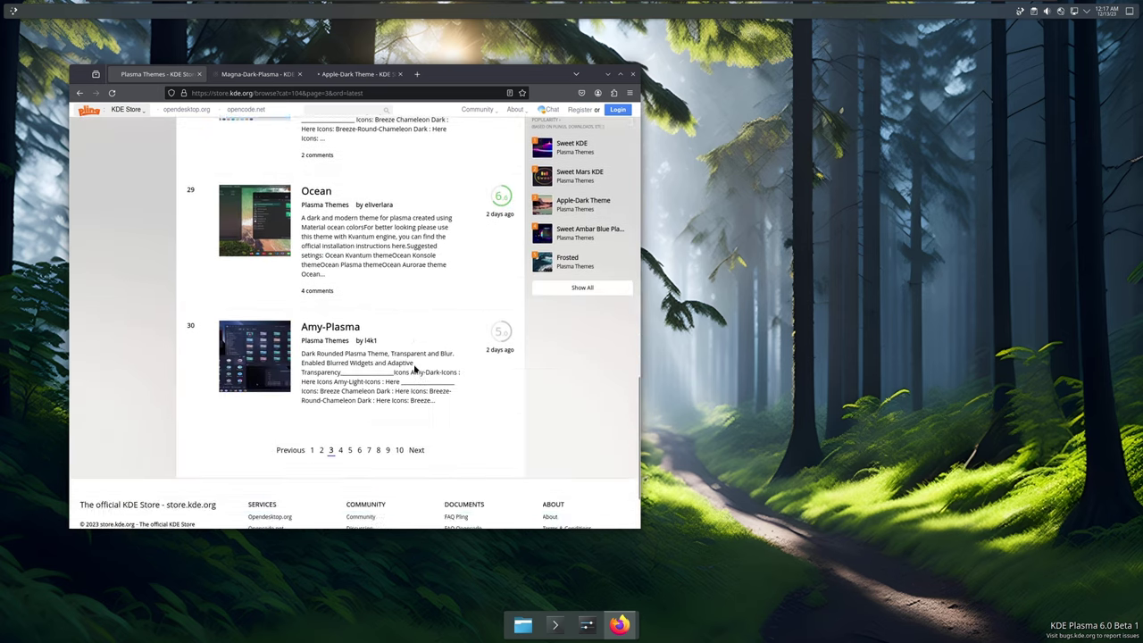
pyautogui.click(339, 386)
pyautogui.scroll(-3, 388, 358)
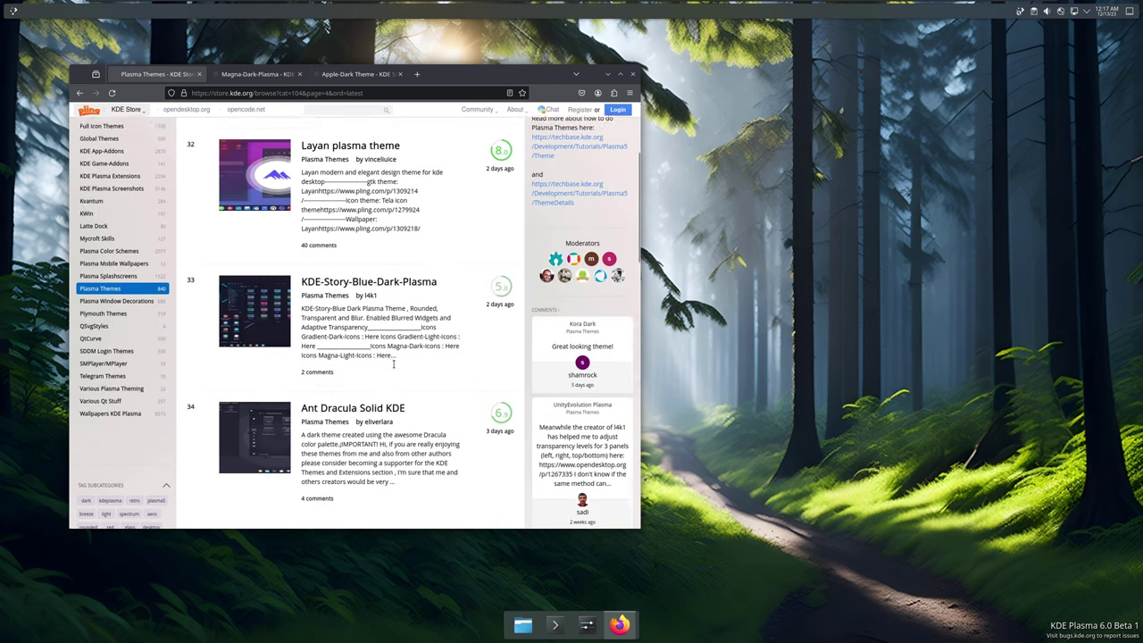
pyautogui.scroll(2, 391, 367)
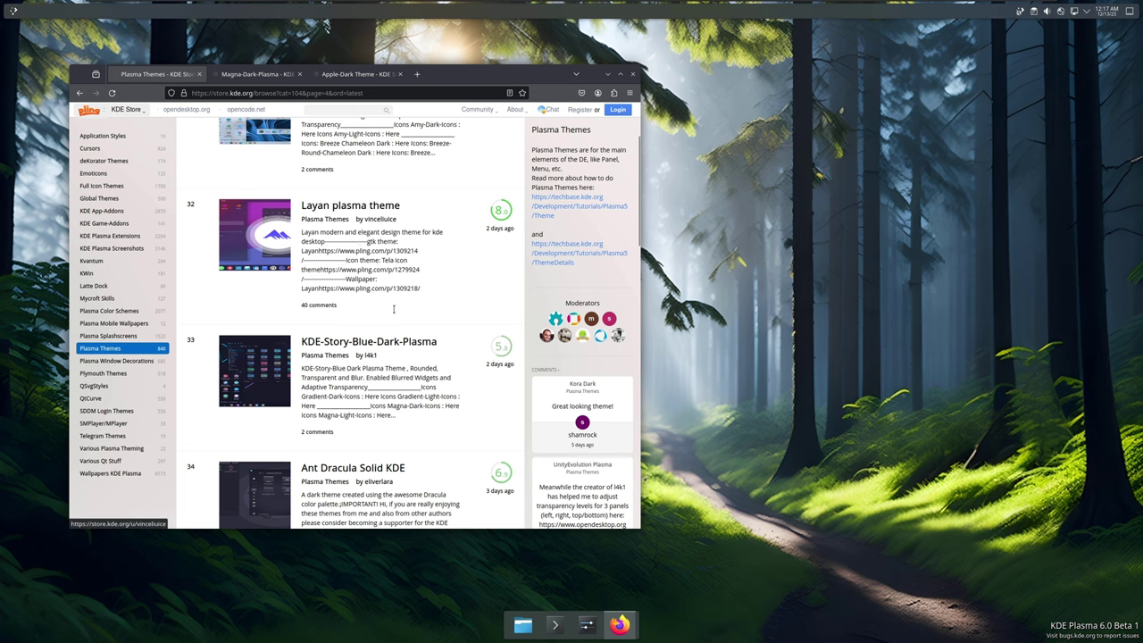
pyautogui.scroll(-3, 393, 411)
pyautogui.scroll(-5, 393, 411)
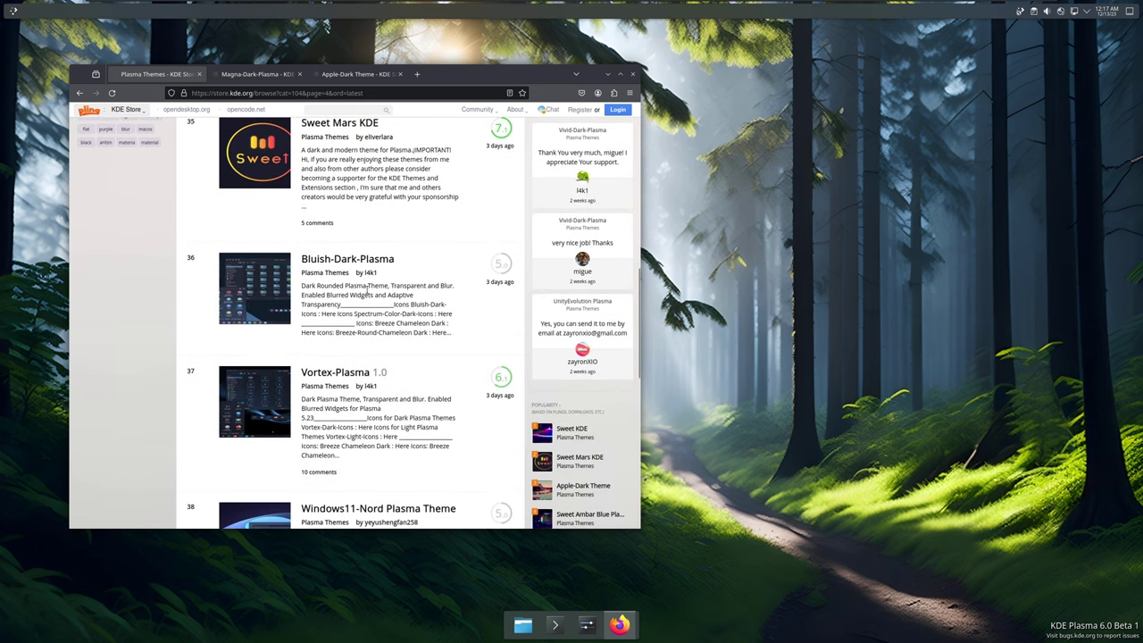
pyautogui.scroll(-2, 429, 383)
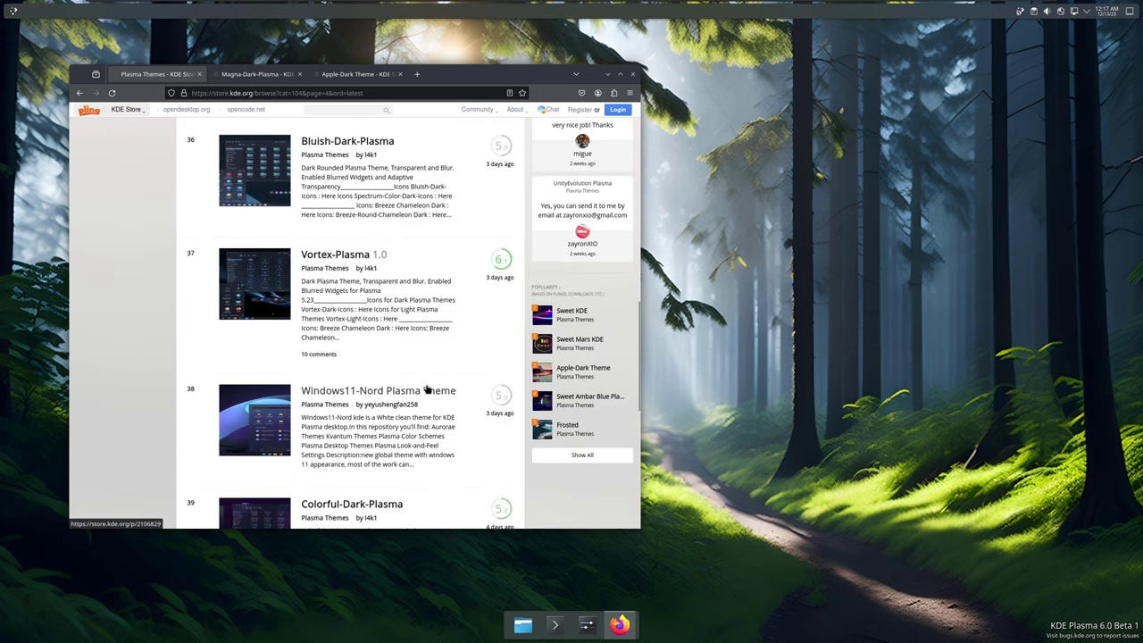
pyautogui.scroll(-7, 426, 389)
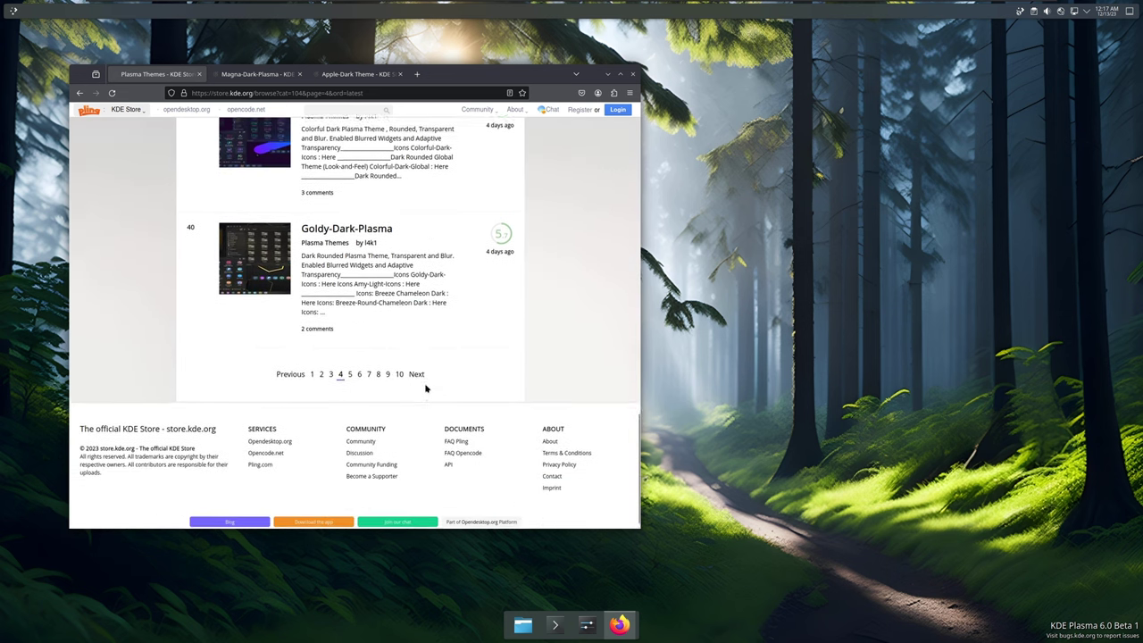
# - Browse pages 5 and 6 of the Plasma Themes list
pyautogui.click(350, 364)
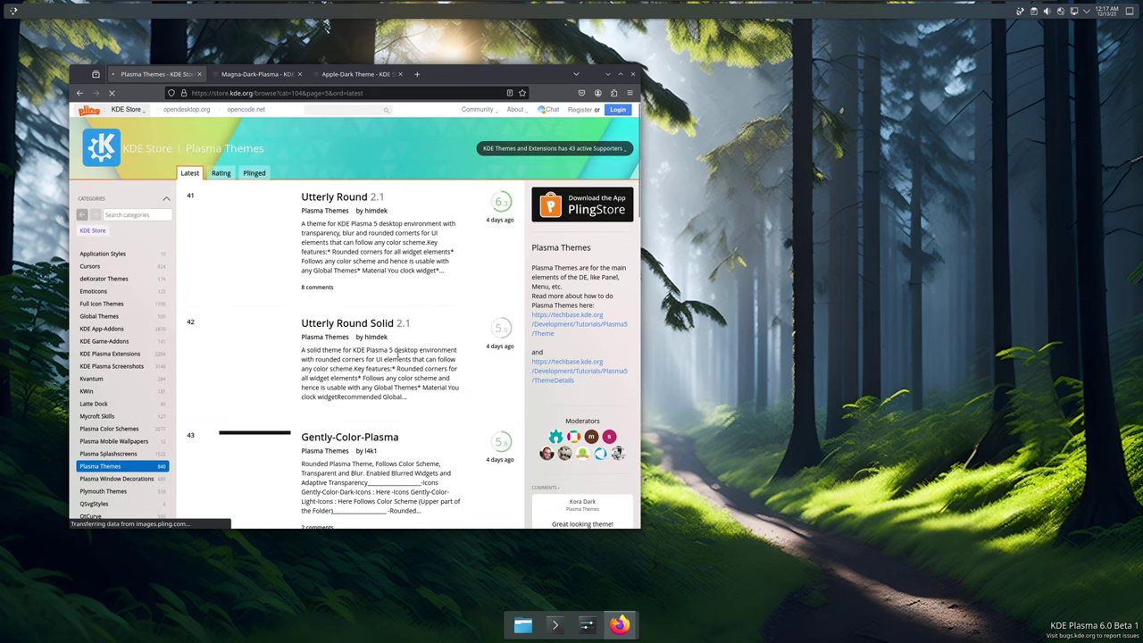
pyautogui.scroll(-7, 397, 354)
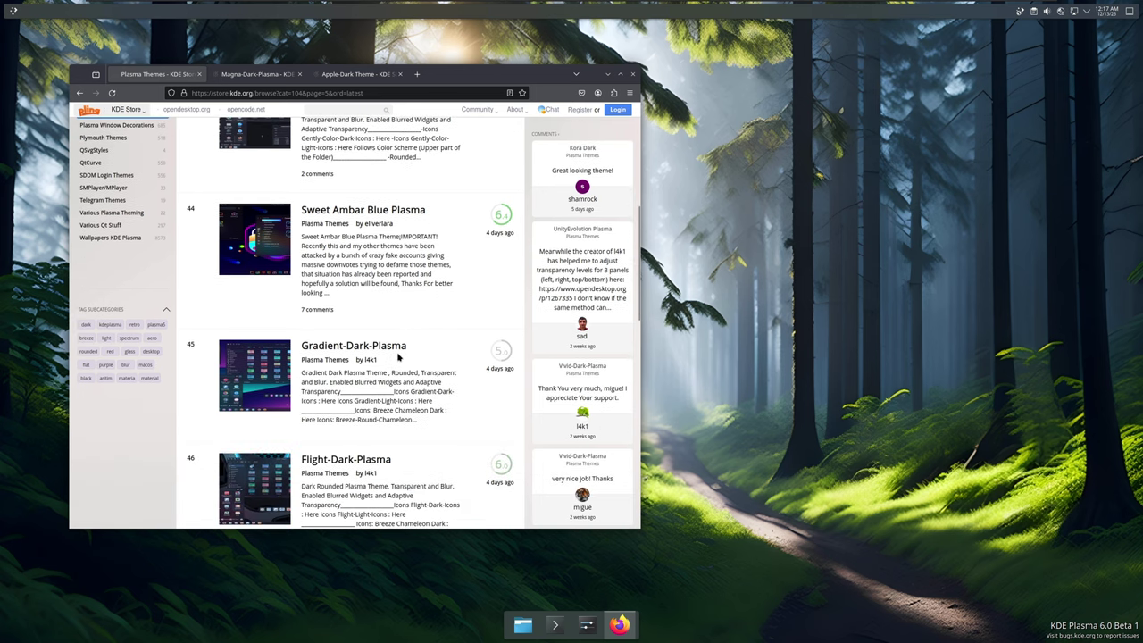
pyautogui.scroll(-8, 398, 356)
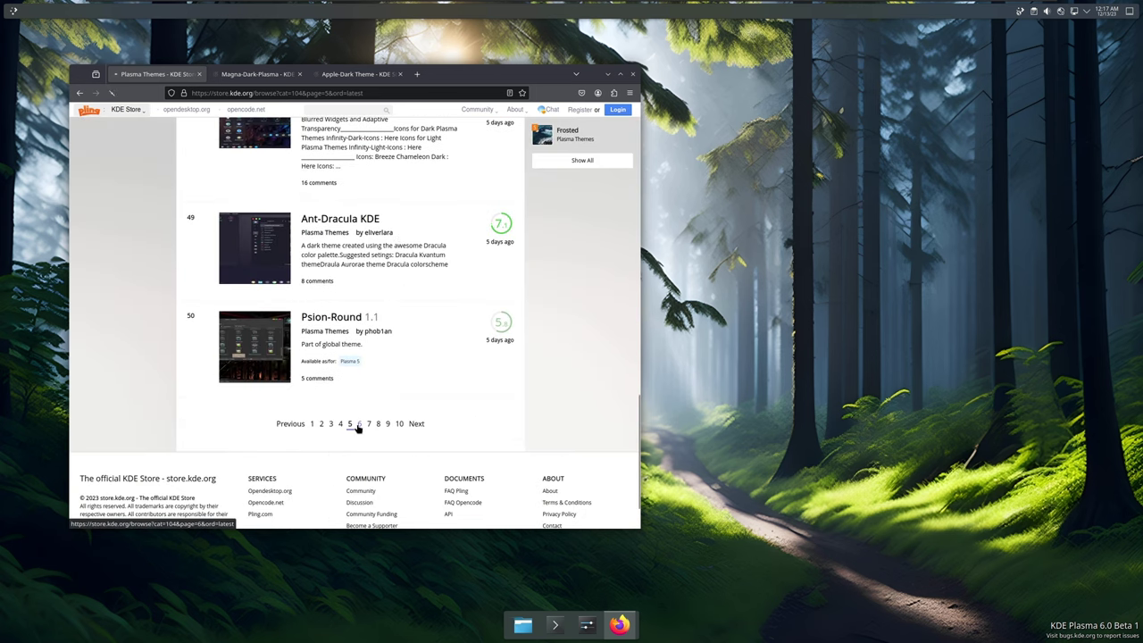
pyautogui.click(358, 423)
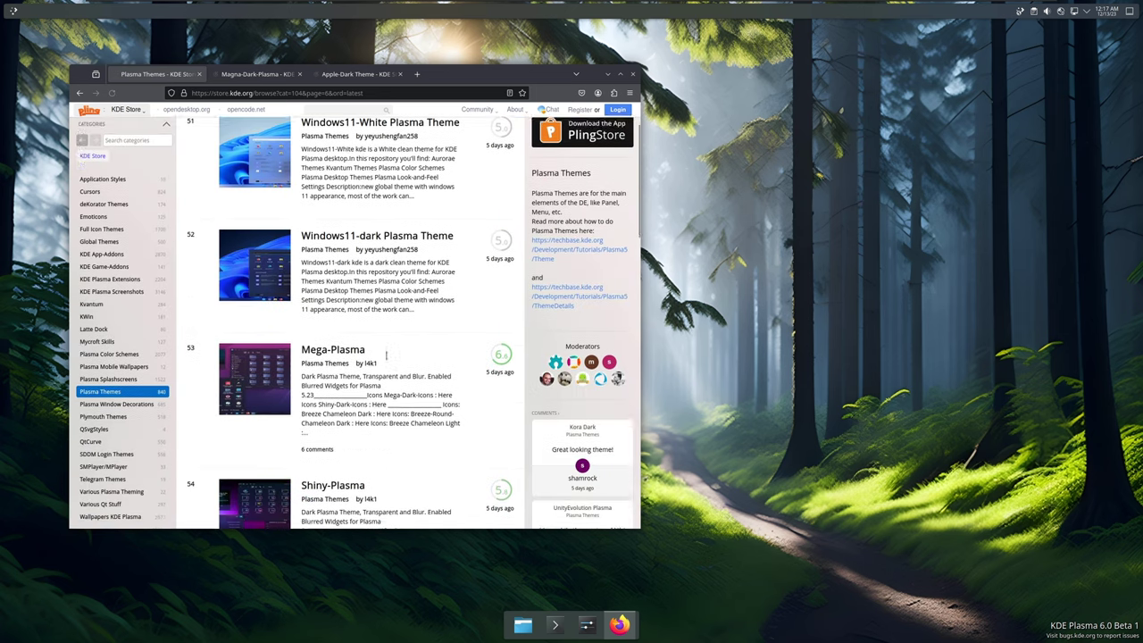
pyautogui.scroll(-7, 385, 356)
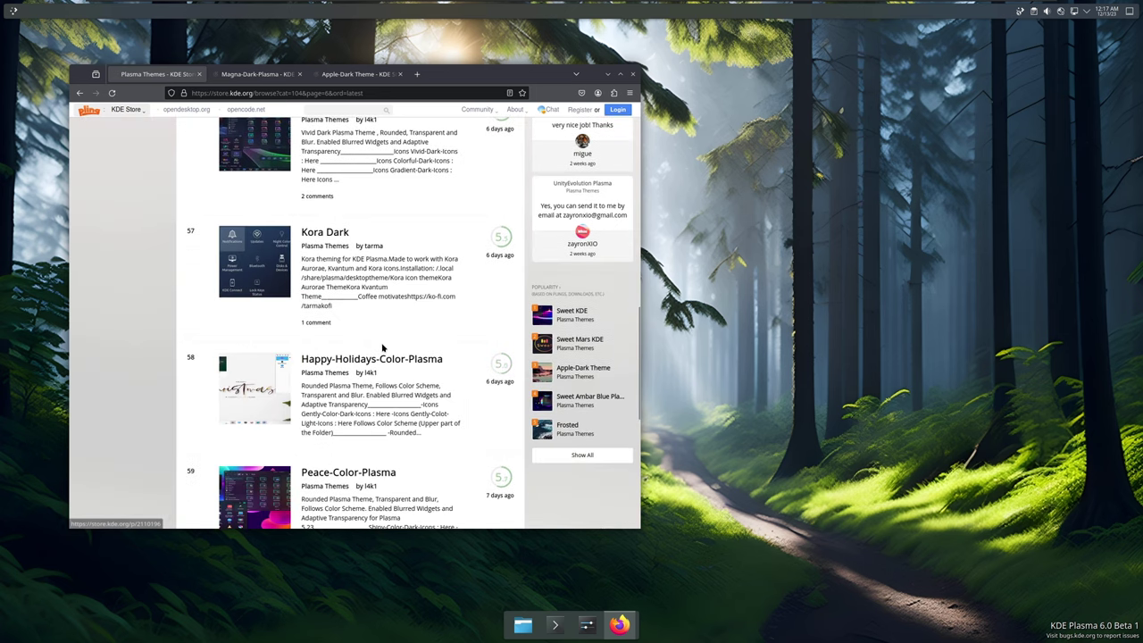
pyautogui.scroll(-2, 382, 347)
pyautogui.scroll(-3, 383, 348)
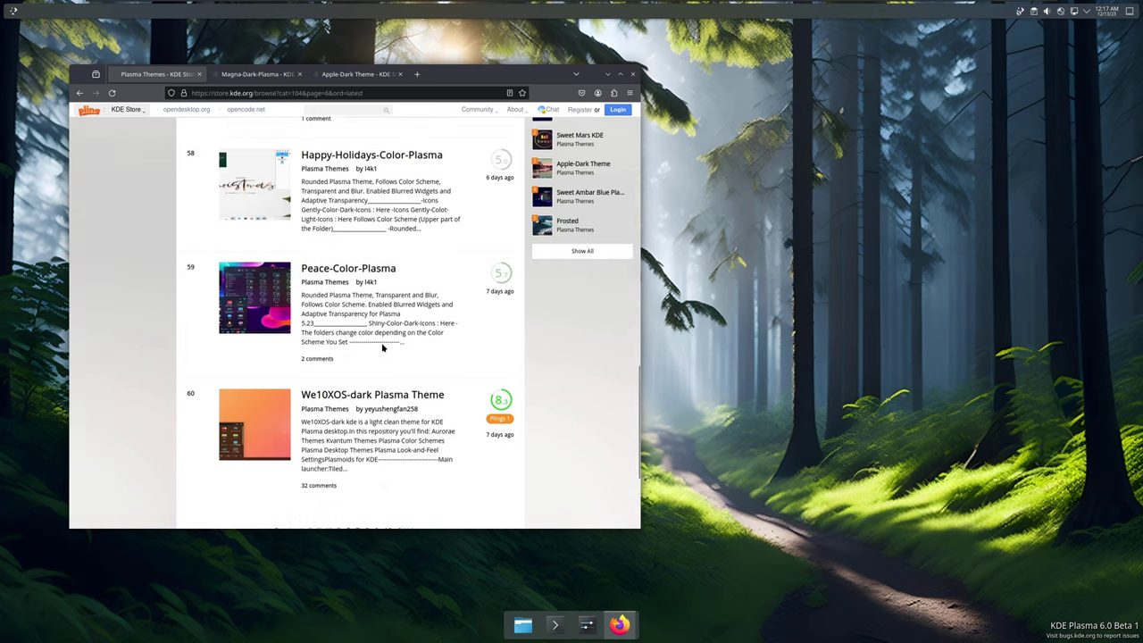
pyautogui.scroll(10, 383, 348)
pyautogui.scroll(2, 427, 272)
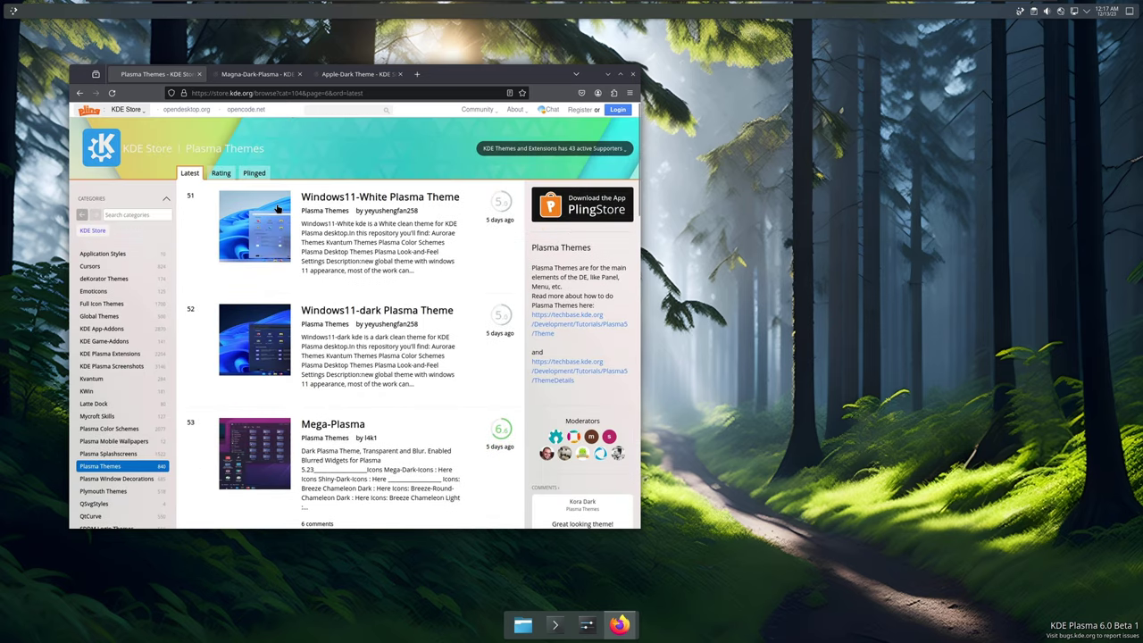
# - Filter the store categories for 'purple' and scroll the results
pyautogui.click(127, 215)
pyautogui.write('purple')
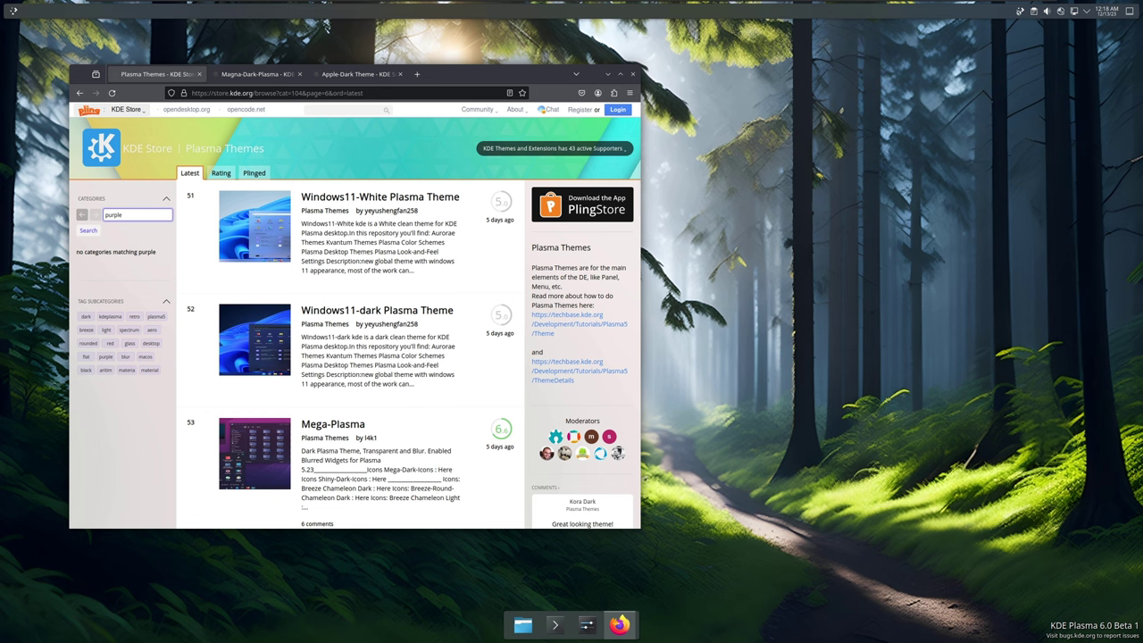
pyautogui.scroll(-5, 351, 345)
pyautogui.scroll(-3, 362, 345)
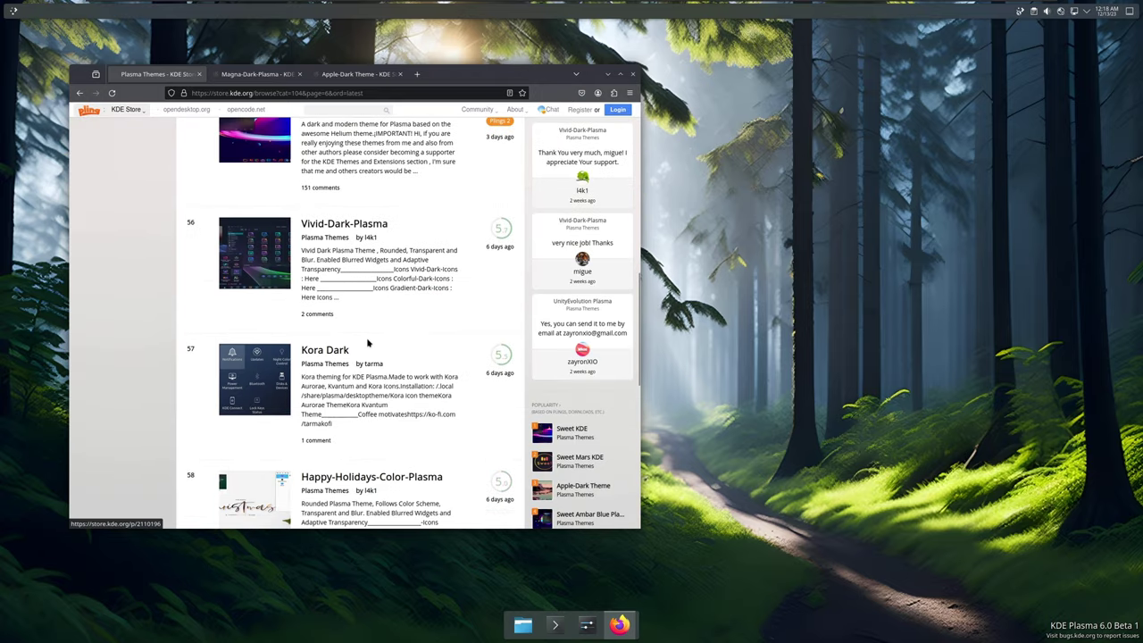
# - Download Magna-Dark-Plasma.tar.gz from its KDE Store page
pyautogui.hotkey('ctrl', 'Tab')
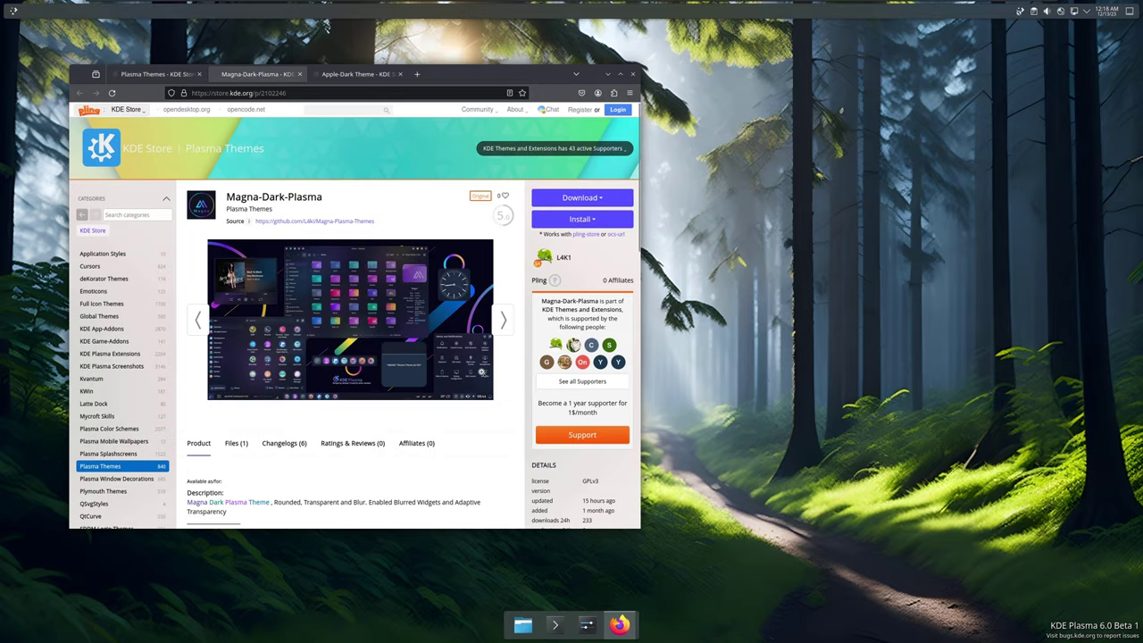
pyautogui.click(580, 198)
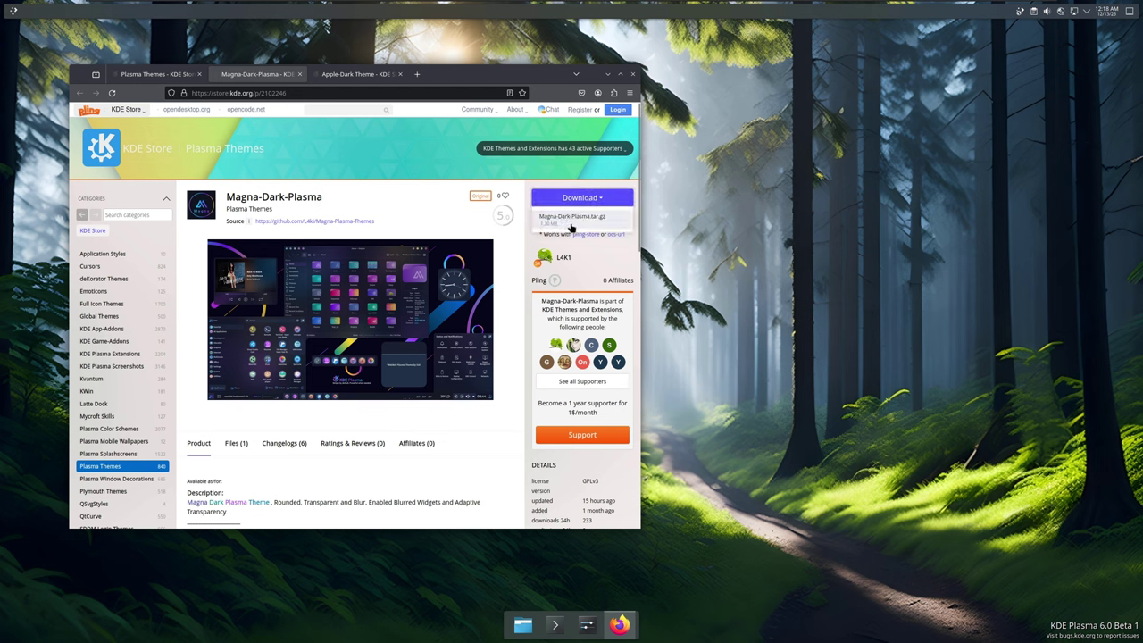
pyautogui.click(571, 216)
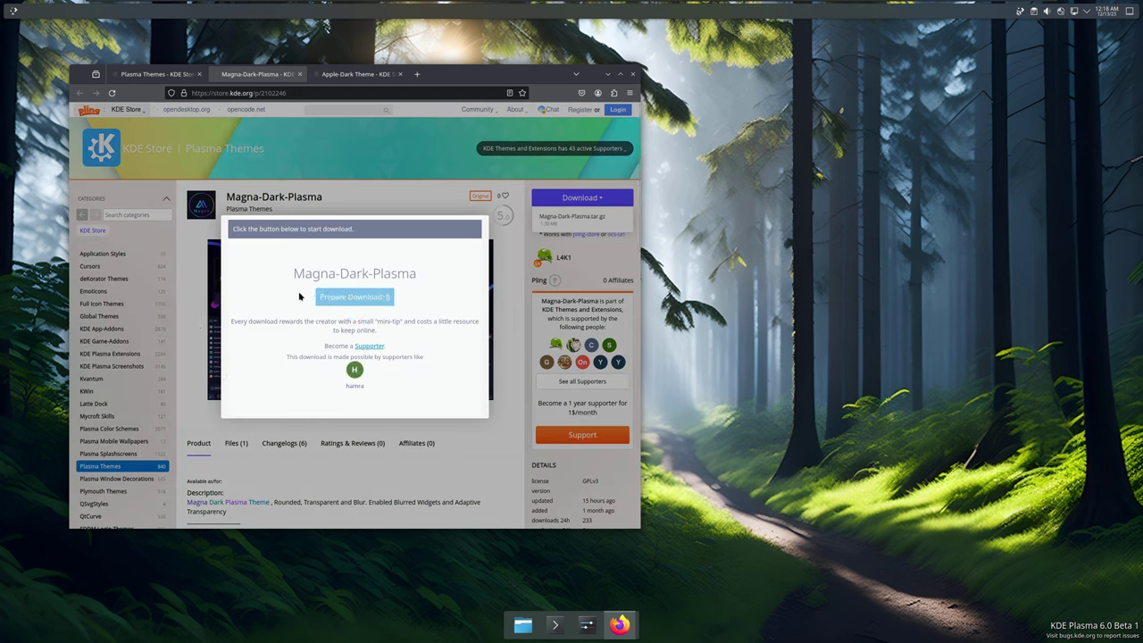
pyautogui.click(384, 299)
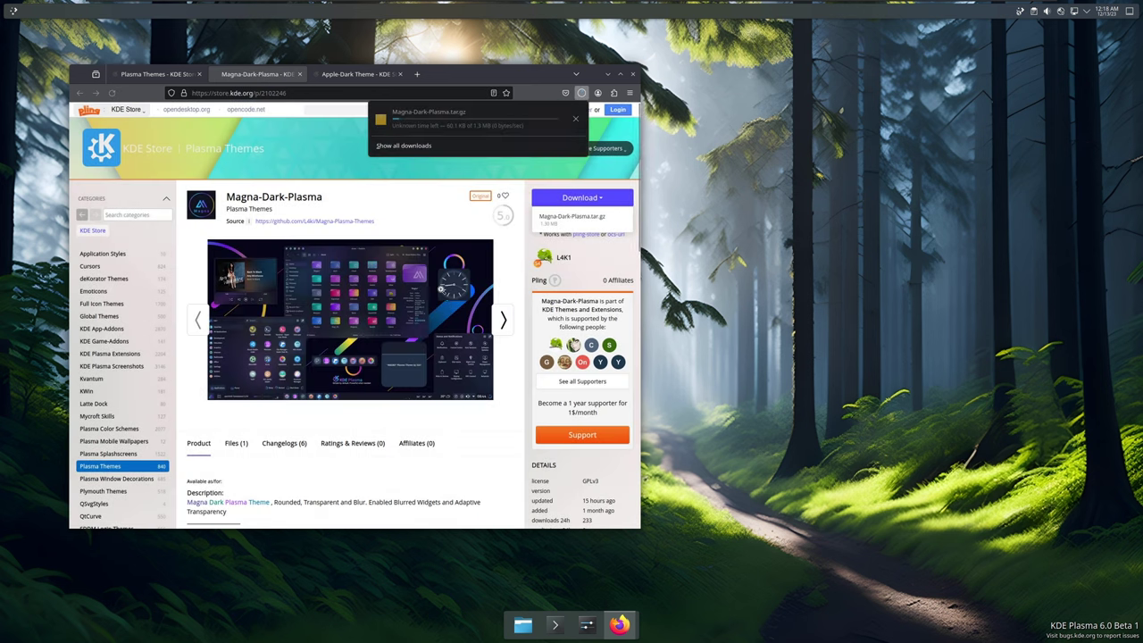
# - Start the AppleDark-ALL.tar.xz download from the Apple-Dark Theme page and bring up Dolphin
pyautogui.click(350, 74)
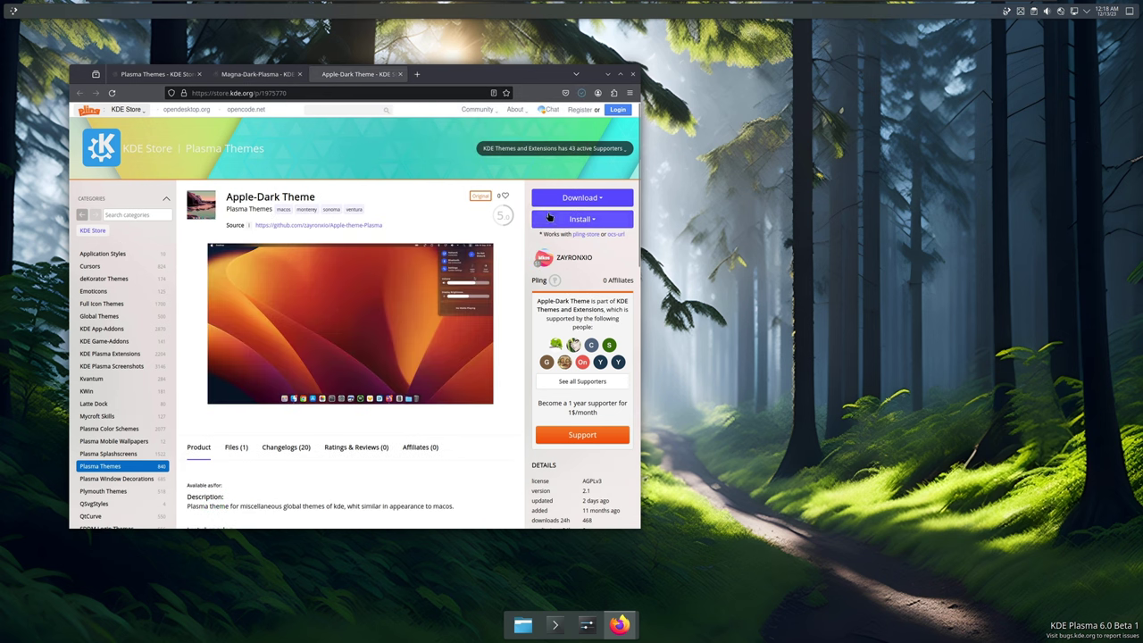
pyautogui.click(582, 217)
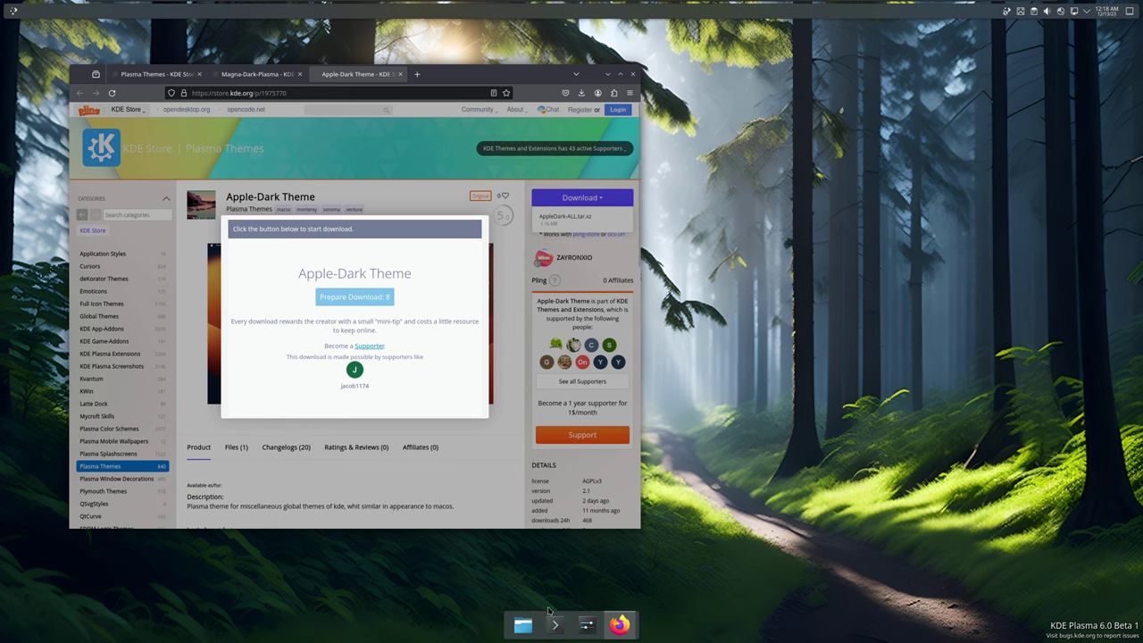
pyautogui.click(522, 625)
# - Un-maximize Dolphin, show the Home folder, enlarge the window and zoom the icons larger
pyautogui.moveTo(544, 50); pyautogui.dragTo(665, 49)
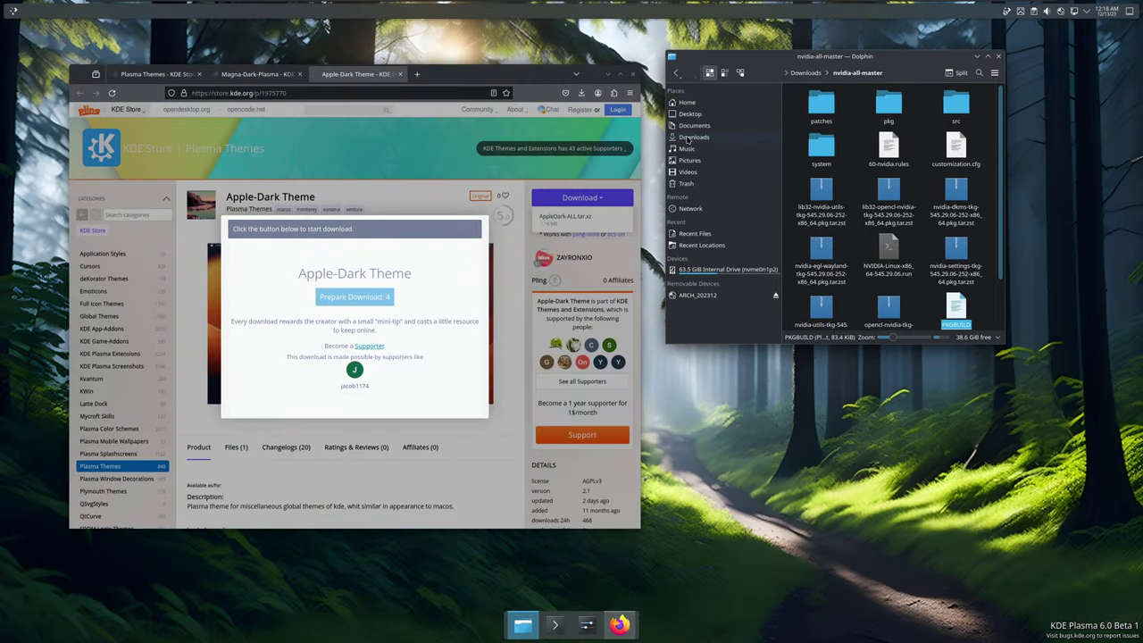
pyautogui.click(685, 104)
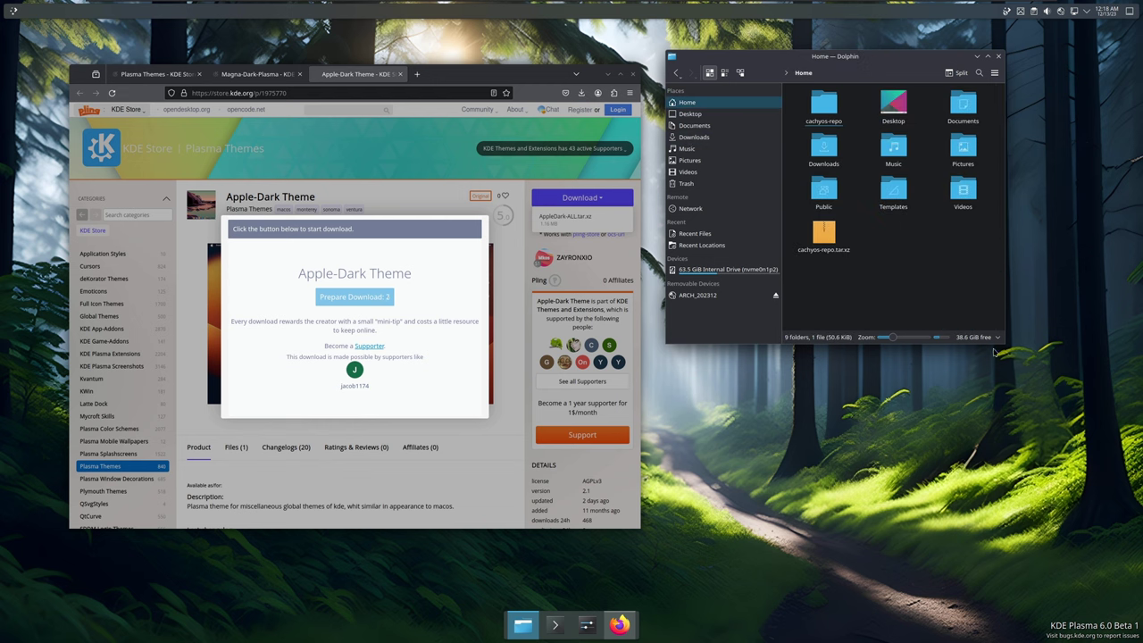
pyautogui.moveTo(1004, 349); pyautogui.dragTo(1062, 483)
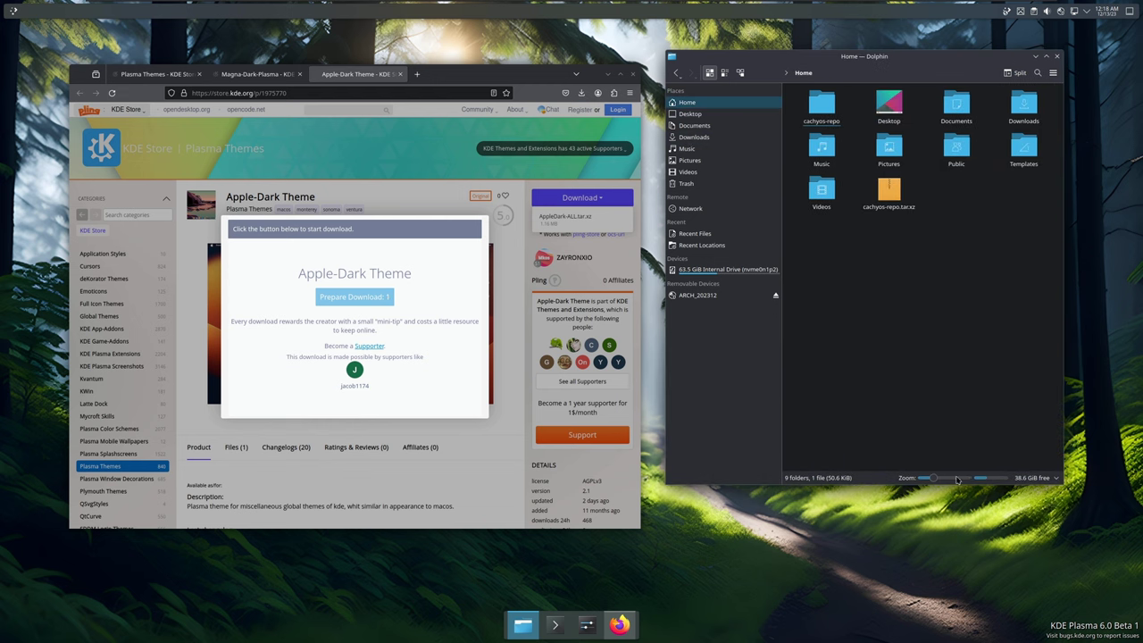
pyautogui.moveTo(932, 480); pyautogui.dragTo(947, 479)
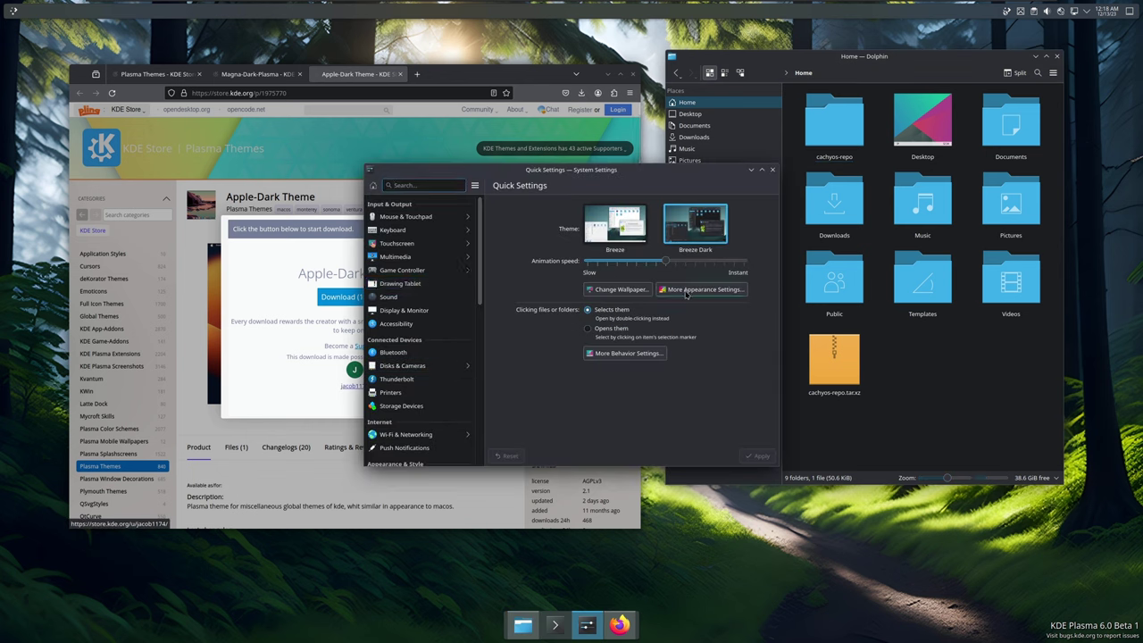
# - Apply the Numix Circle icon theme from the Icons page in System Settings
pyautogui.click(681, 293)
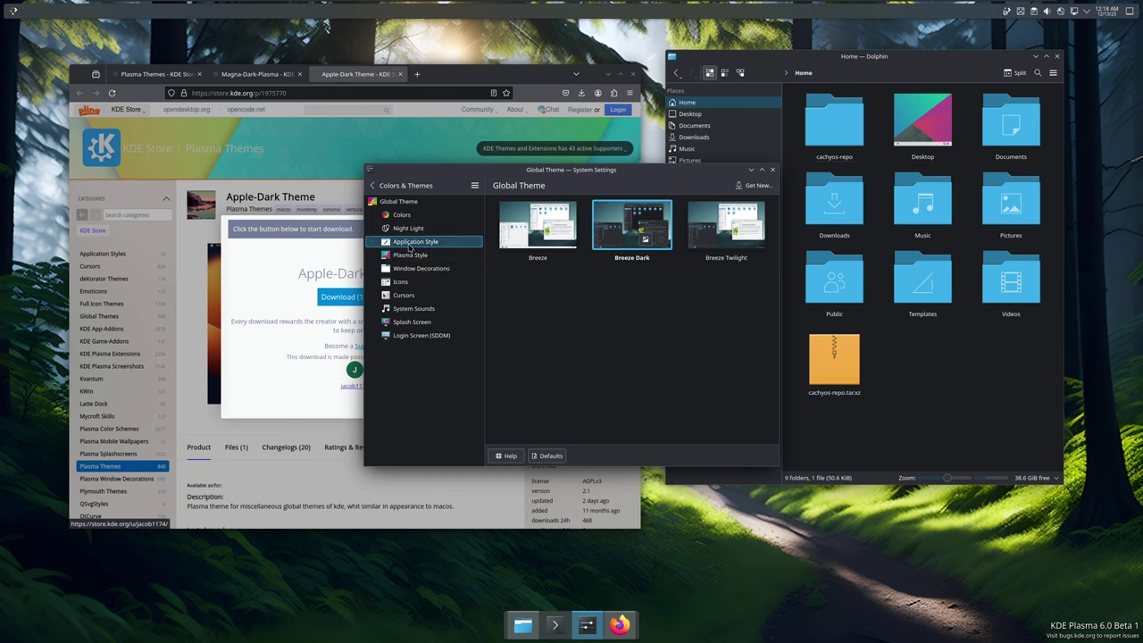
pyautogui.click(402, 282)
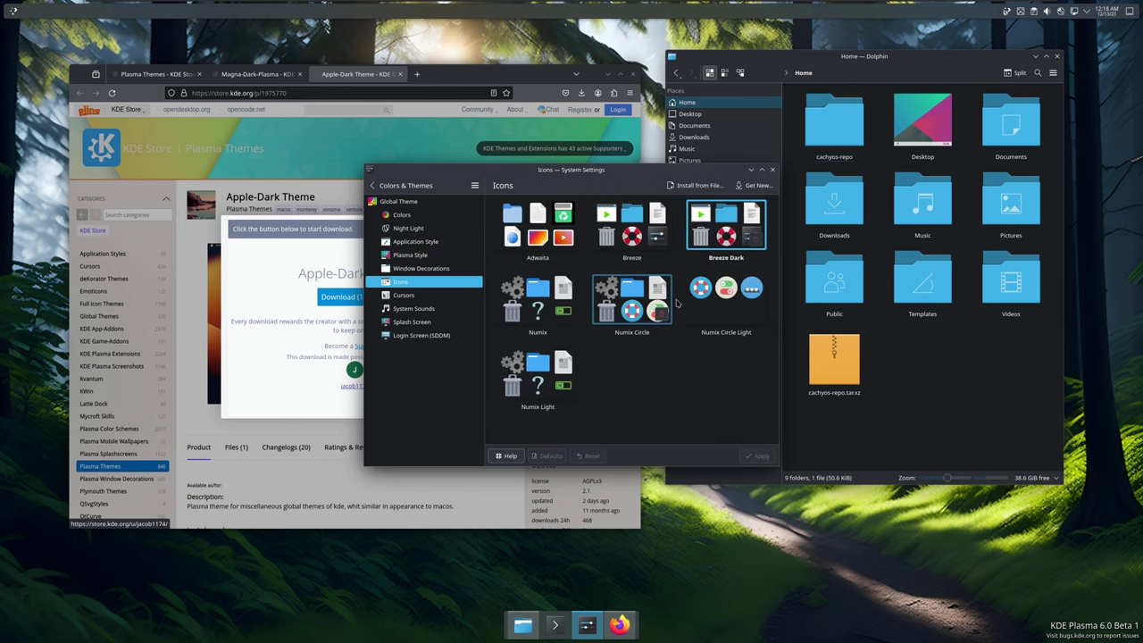
pyautogui.click(619, 303)
pyautogui.click(762, 457)
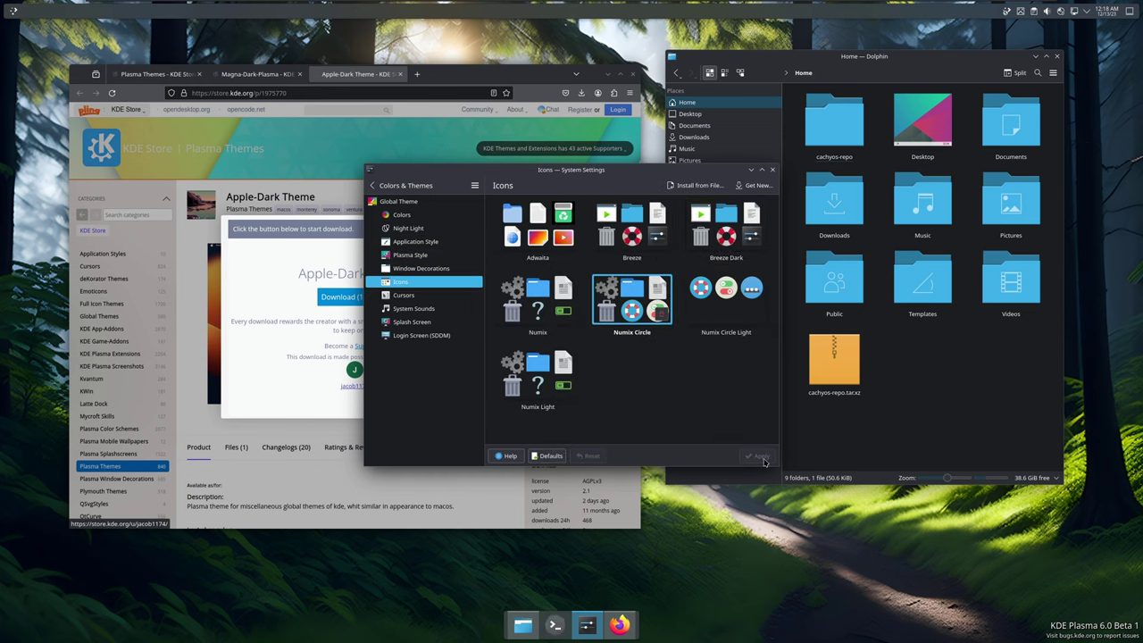
# - Close System Settings and briefly view Documents in Dolphin before returning Home
pyautogui.click(772, 168)
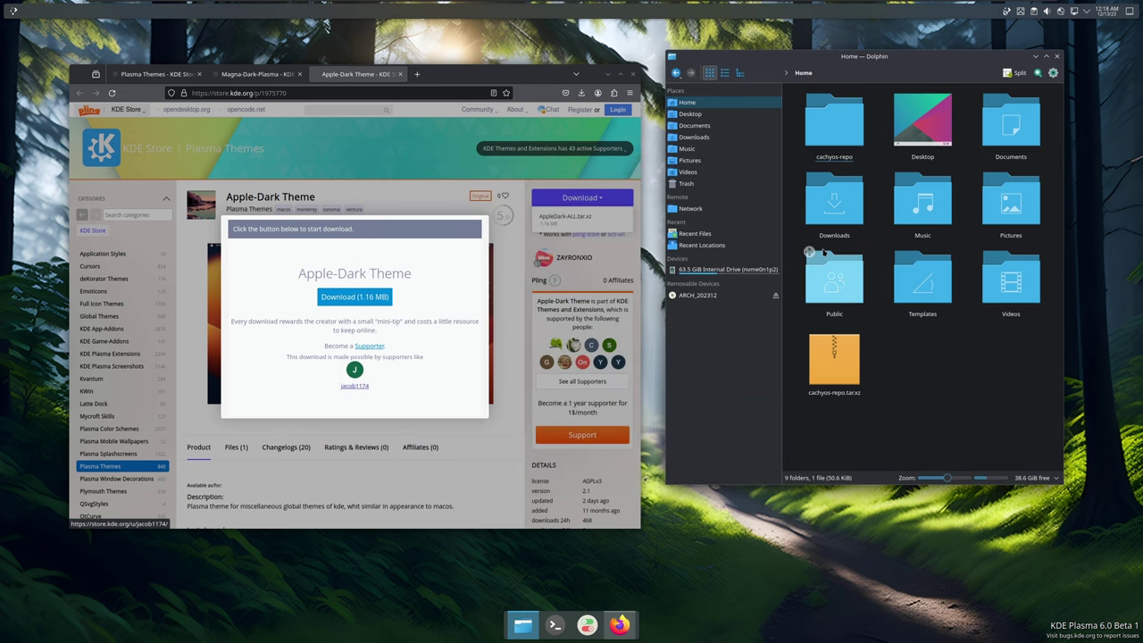
pyautogui.click(683, 125)
pyautogui.click(686, 102)
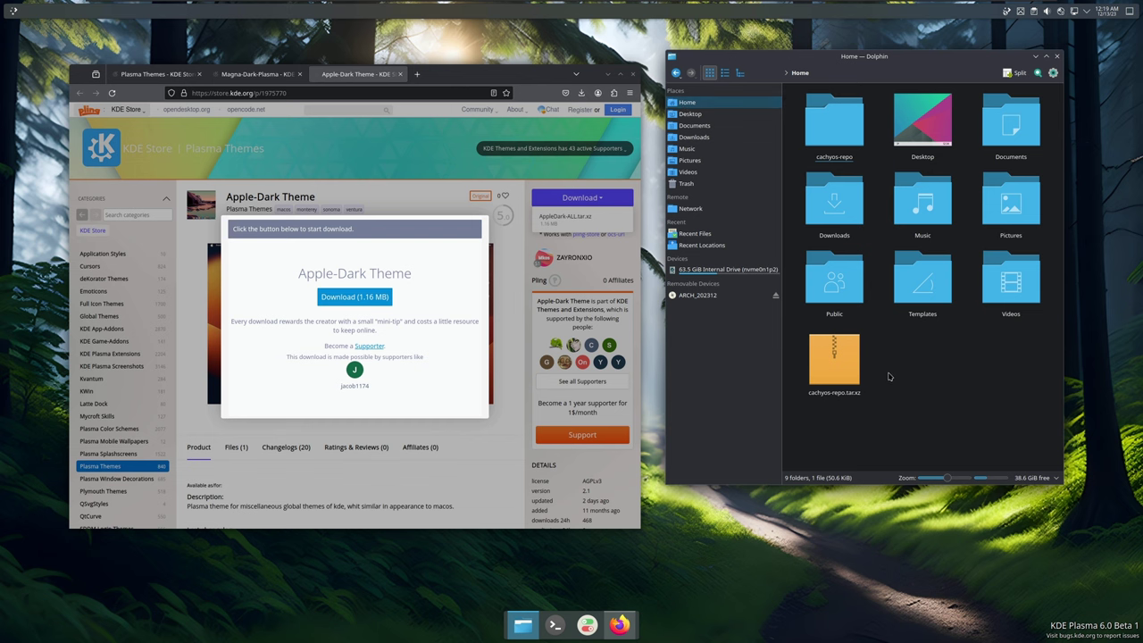
# - Close and reopen Dolphin at Home, moving it to the right side of the screen
pyautogui.click(1057, 55)
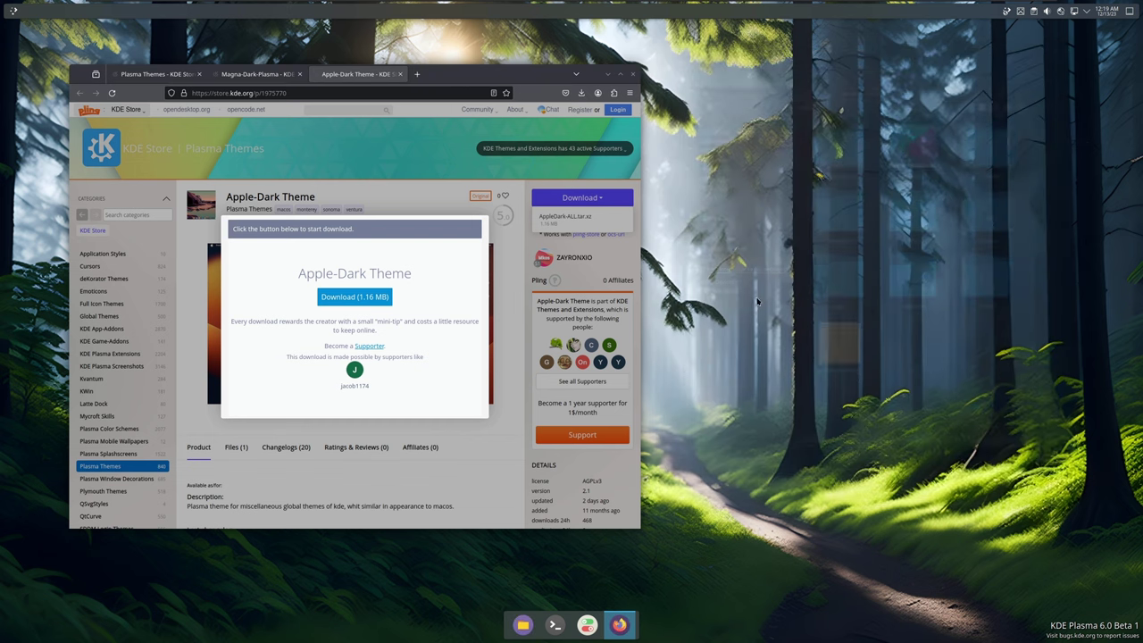
pyautogui.click(525, 632)
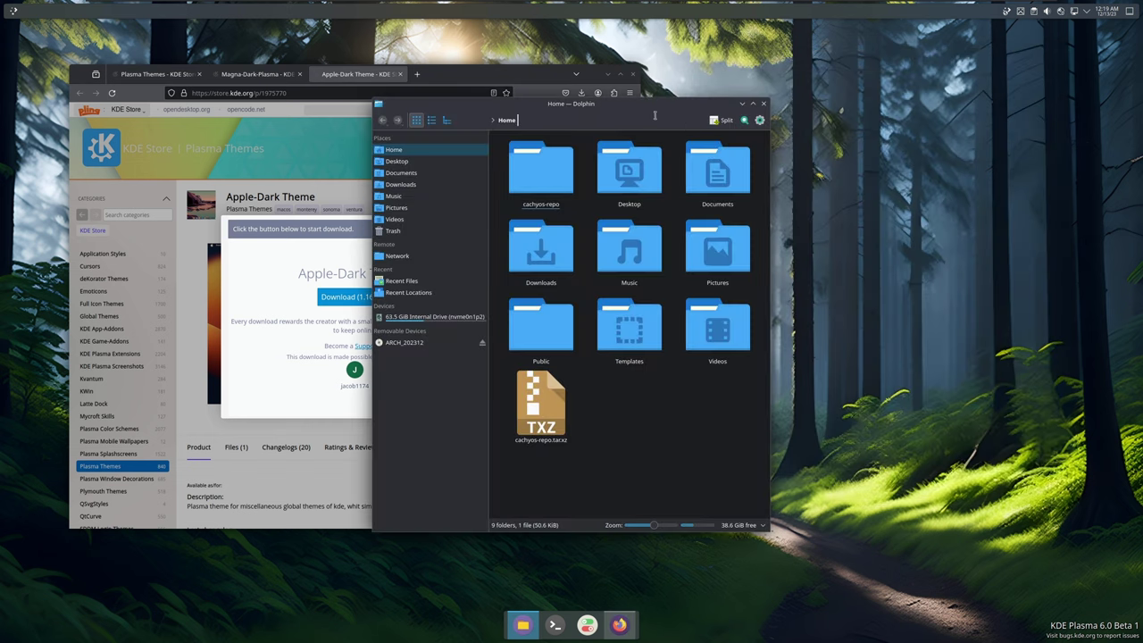
pyautogui.moveTo(685, 111); pyautogui.dragTo(1003, 78)
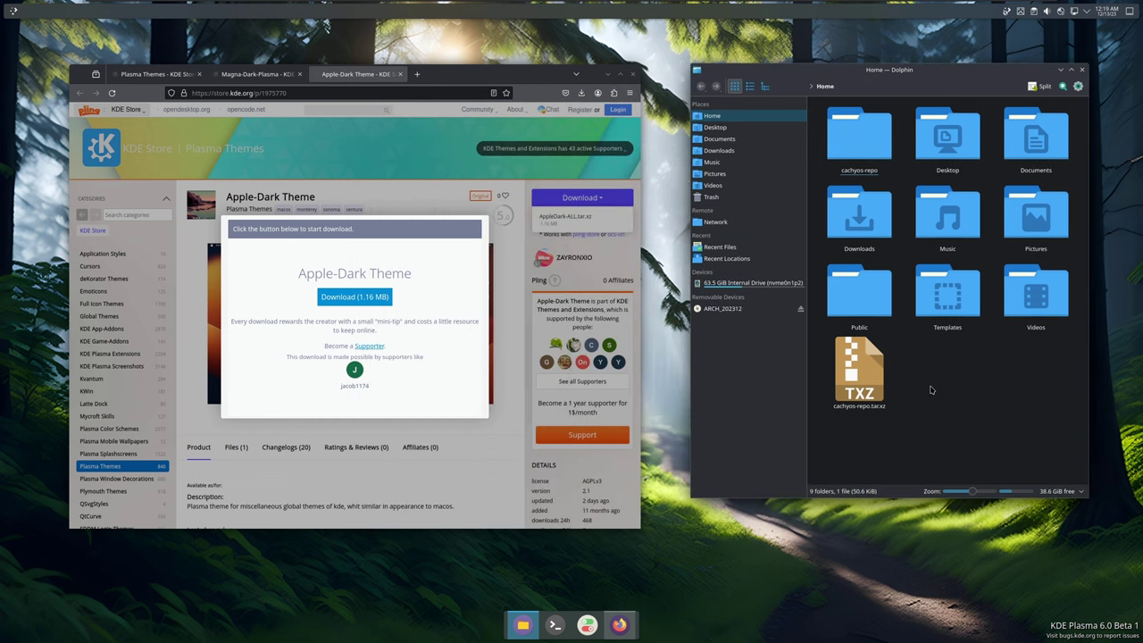
# - Show hidden files with Ctrl+H and open .local/share, peeking into plasmashell and back
pyautogui.hotkey('ctrl', 'h')
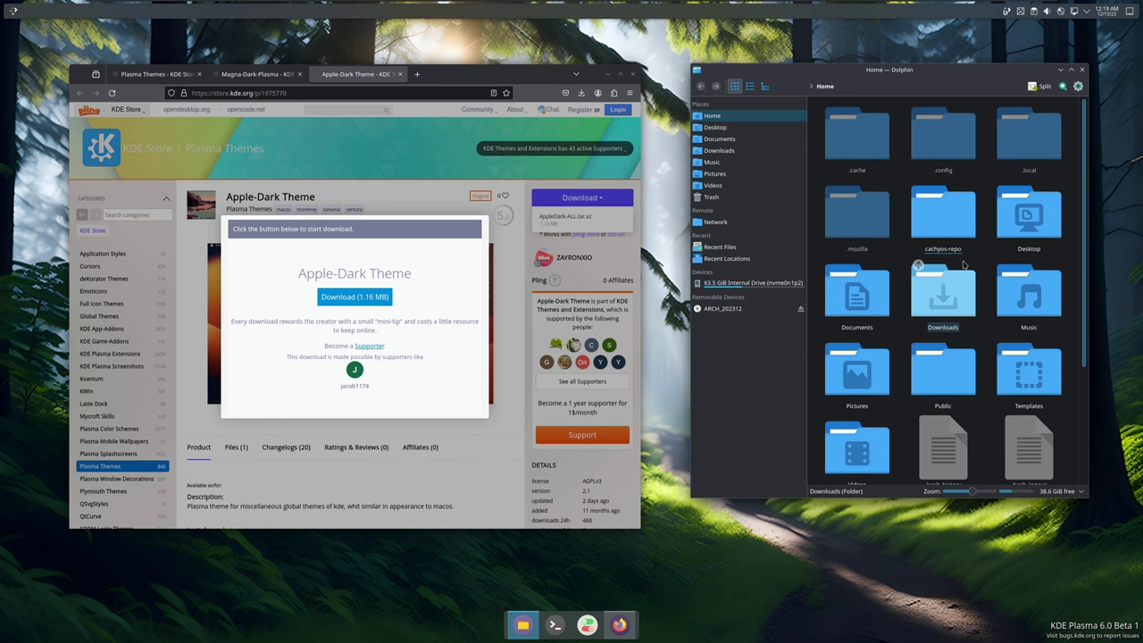
pyautogui.doubleClick(1029, 134)
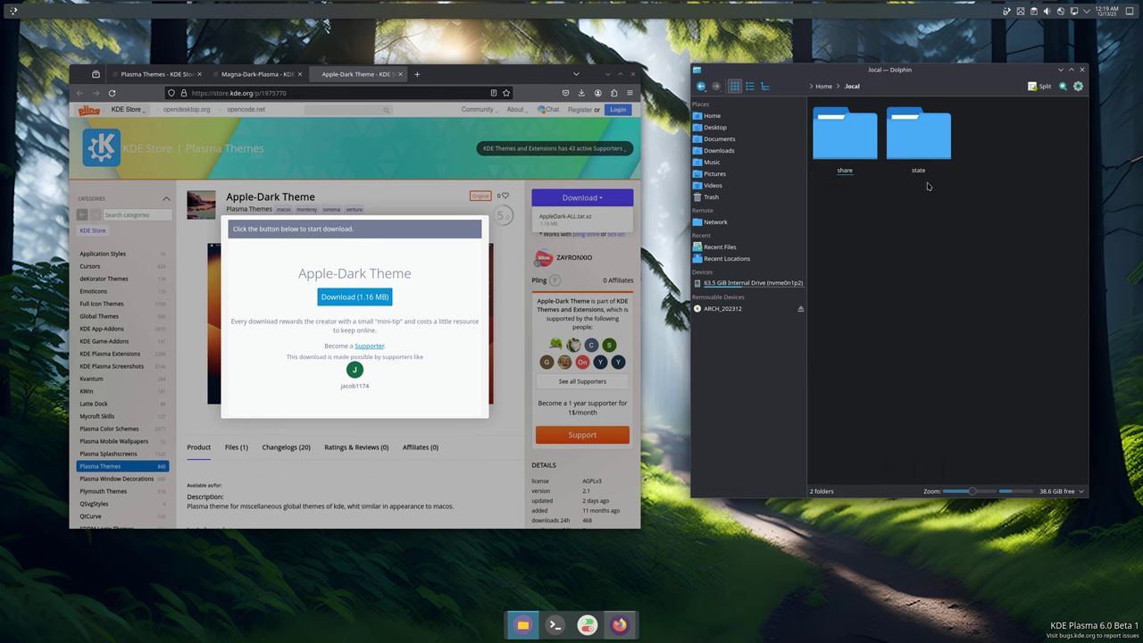
pyautogui.doubleClick(862, 136)
pyautogui.scroll(-5, 955, 304)
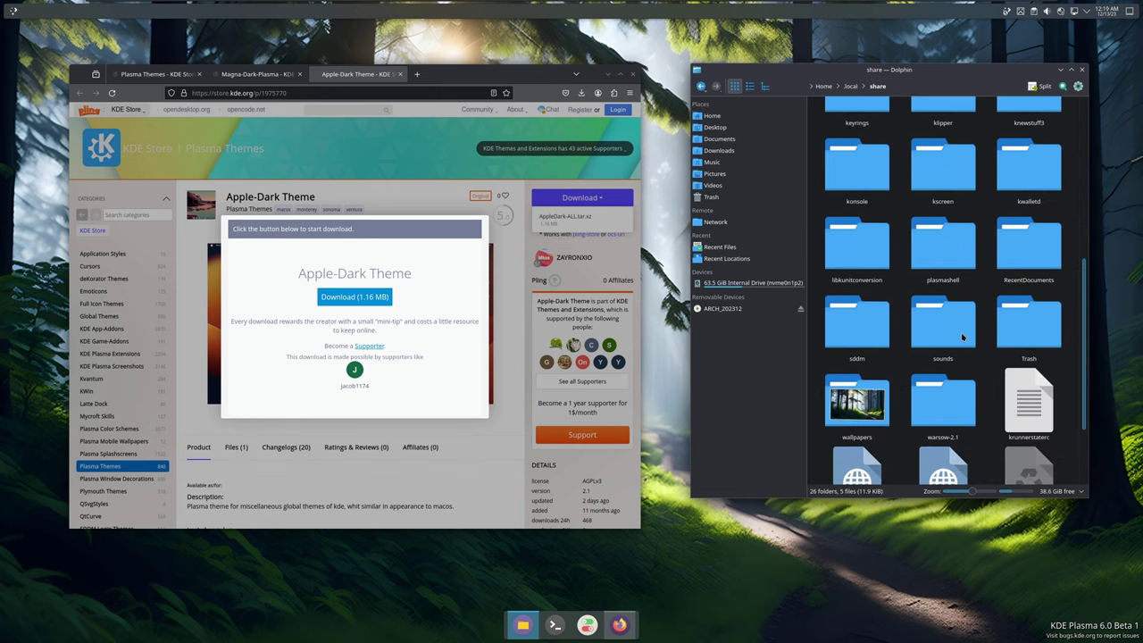
pyautogui.doubleClick(940, 251)
pyautogui.hotkey('alt', 'Left')
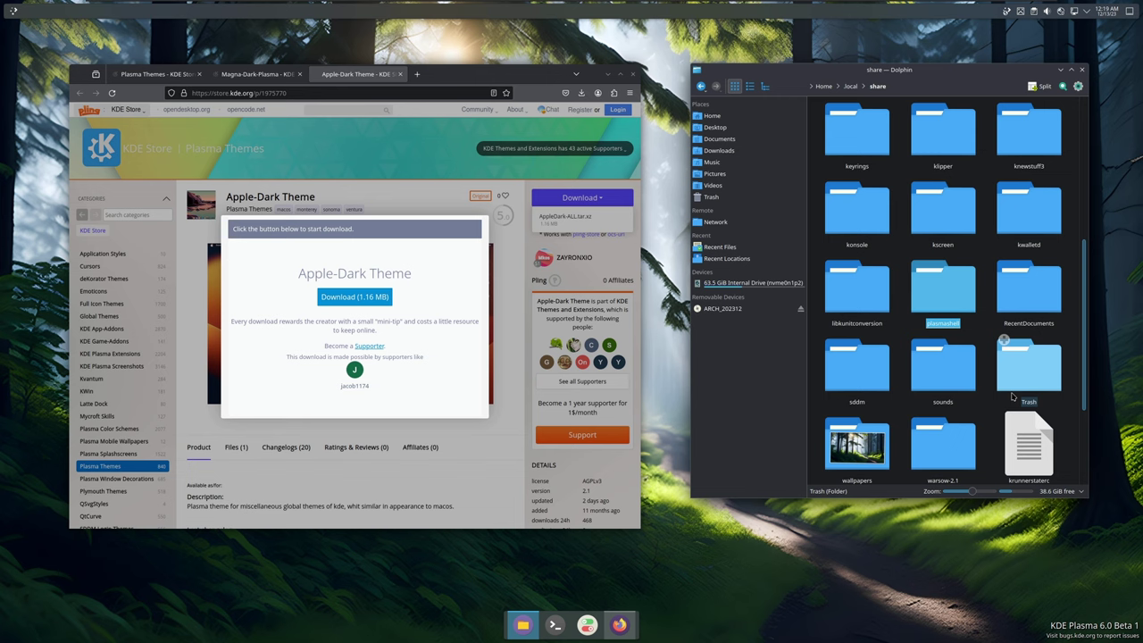
pyautogui.scroll(-2, 1011, 396)
pyautogui.scroll(3, 1011, 396)
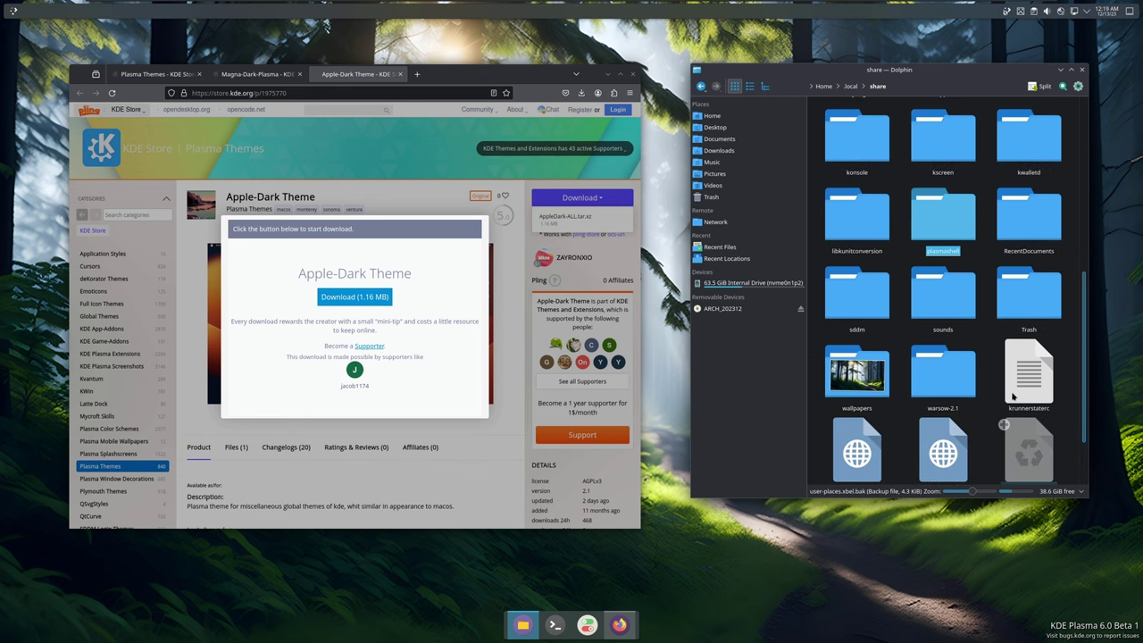
# - Try installing Magna-Dark-Global via Global Theme > Get New; it fails with a missing metadata error
pyautogui.click(586, 625)
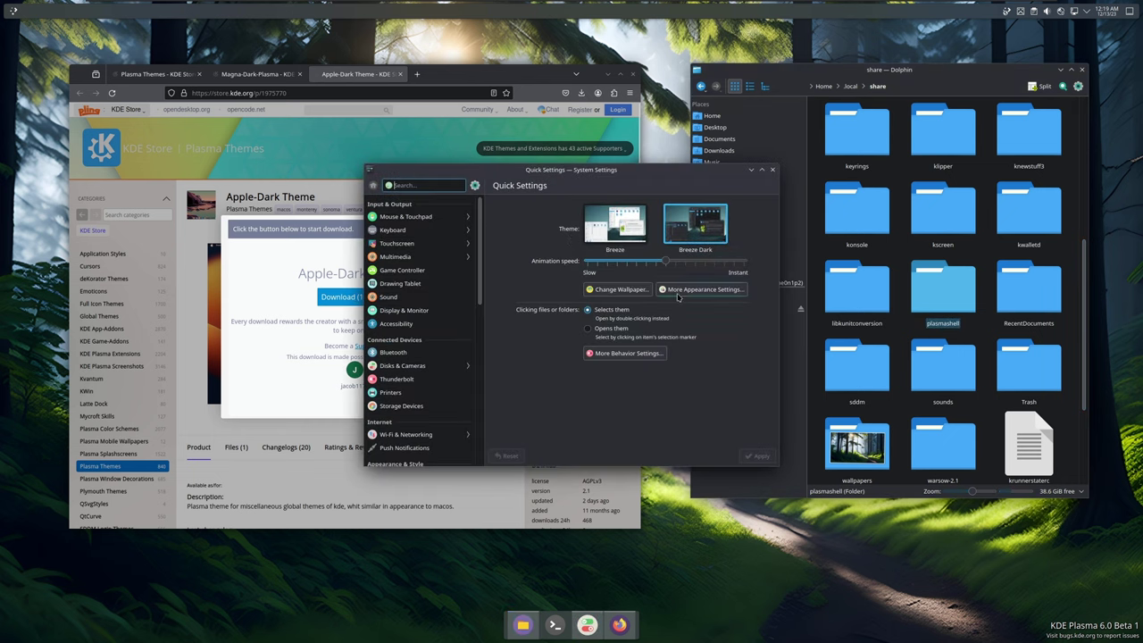
pyautogui.click(699, 290)
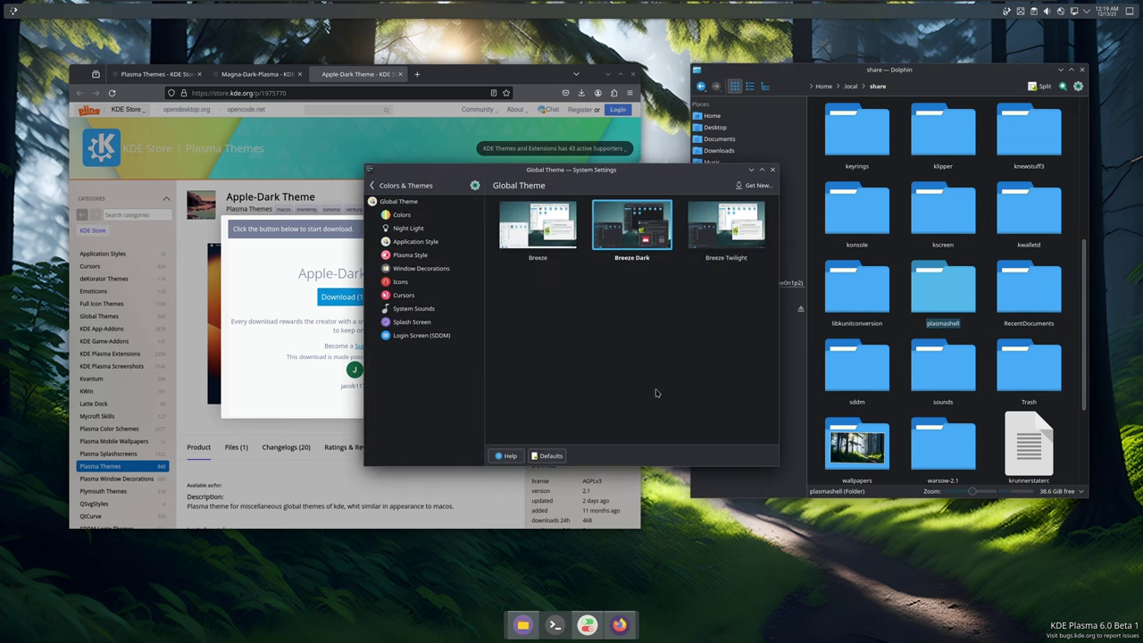
pyautogui.click(756, 186)
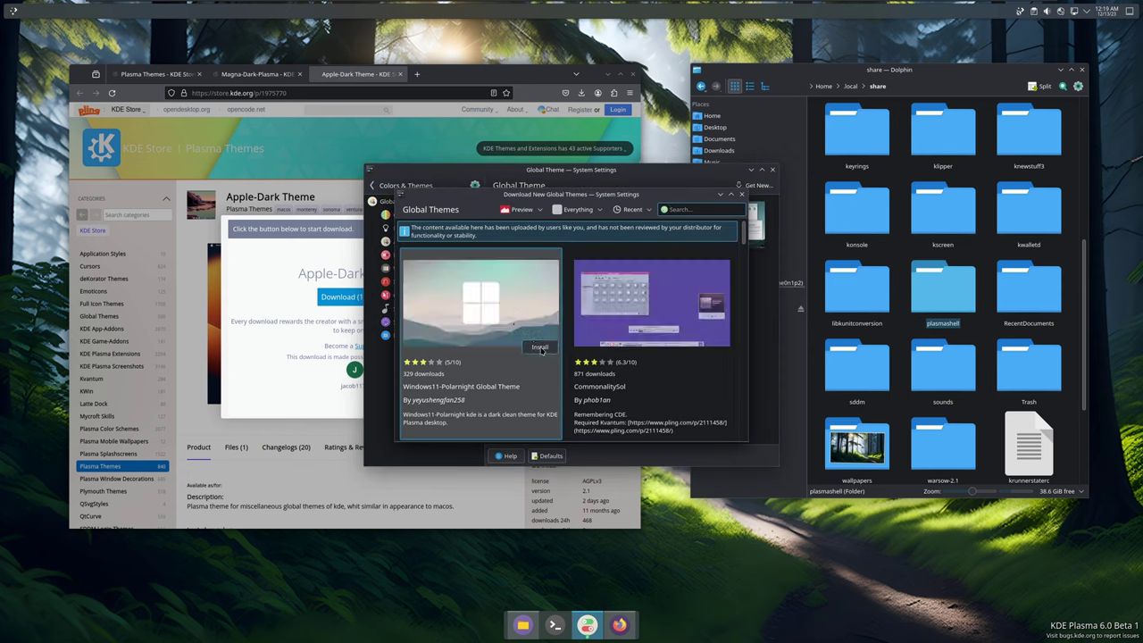
pyautogui.scroll(-3, 527, 347)
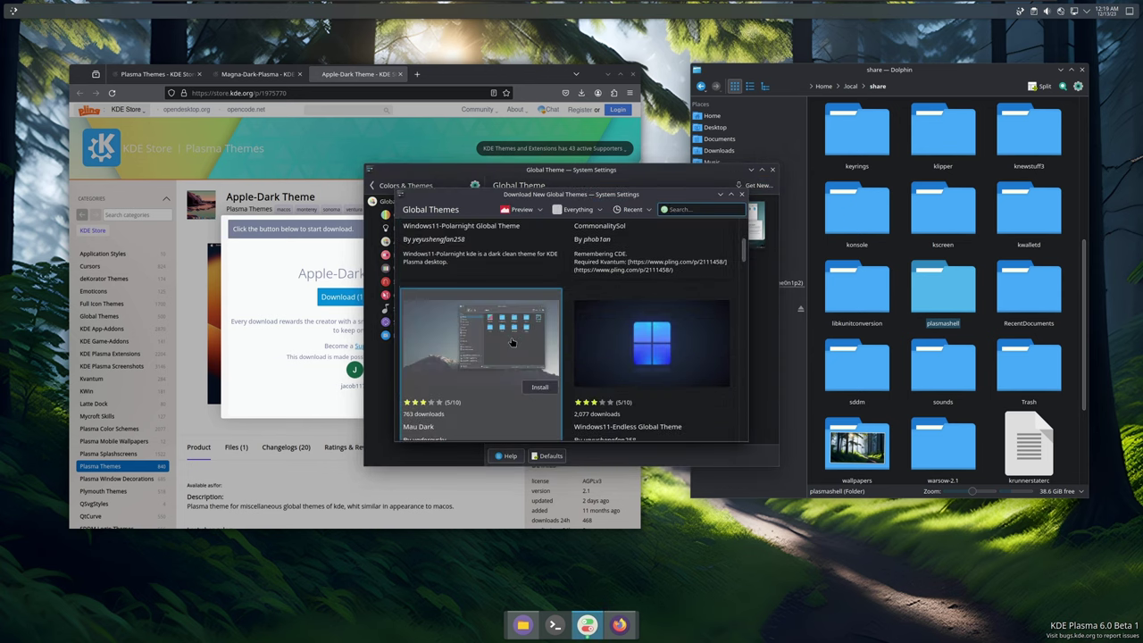
pyautogui.scroll(-9, 512, 342)
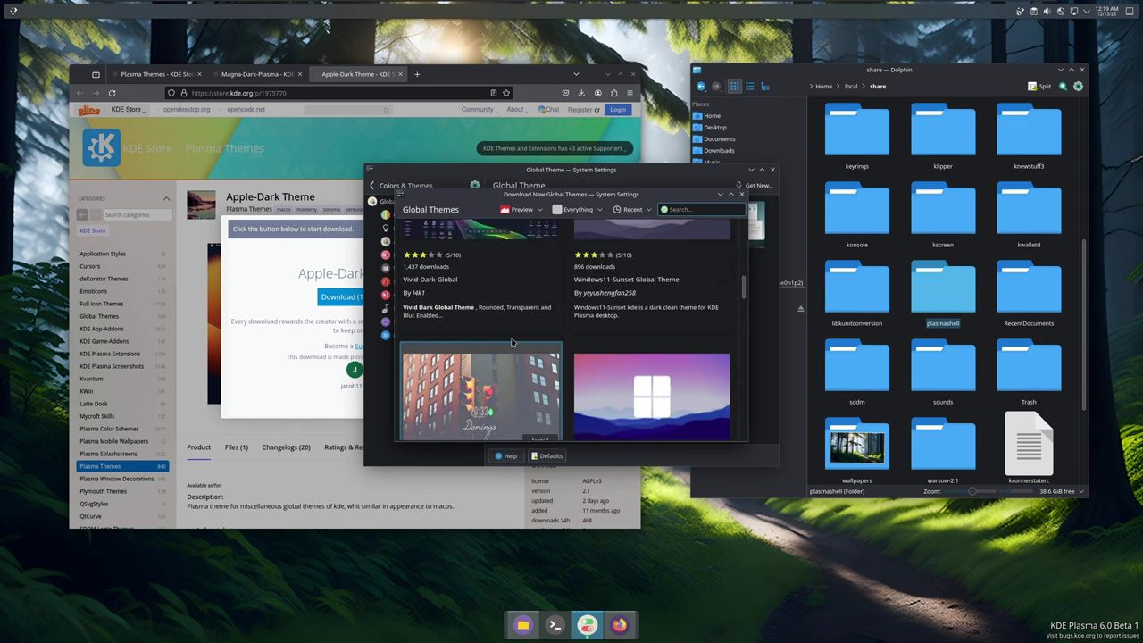
pyautogui.scroll(-10, 511, 342)
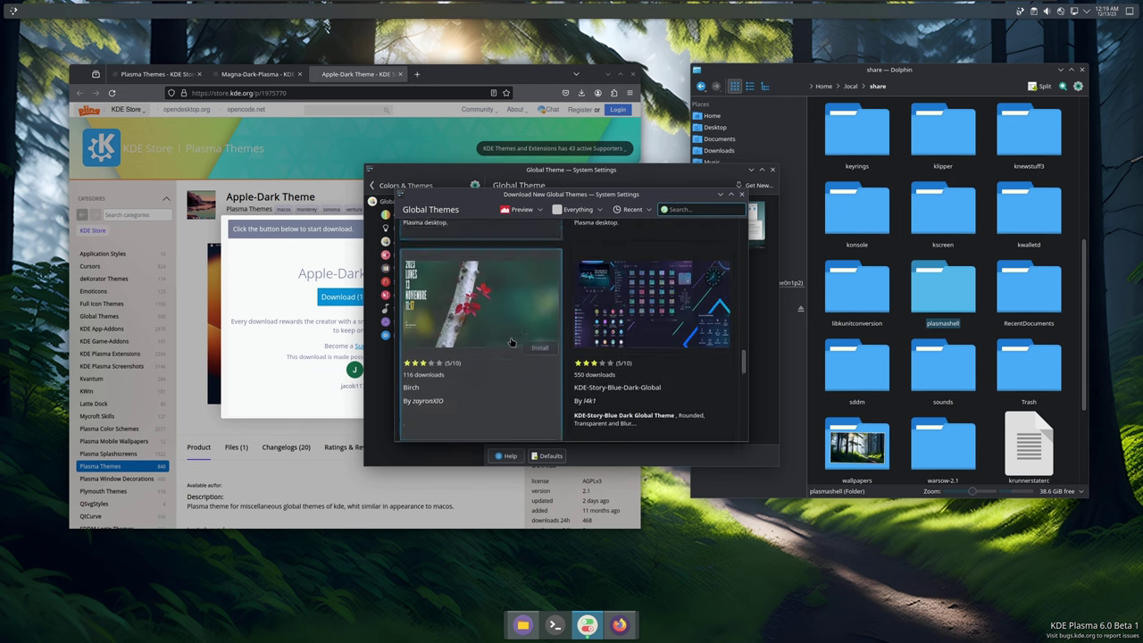
pyautogui.scroll(-10, 511, 342)
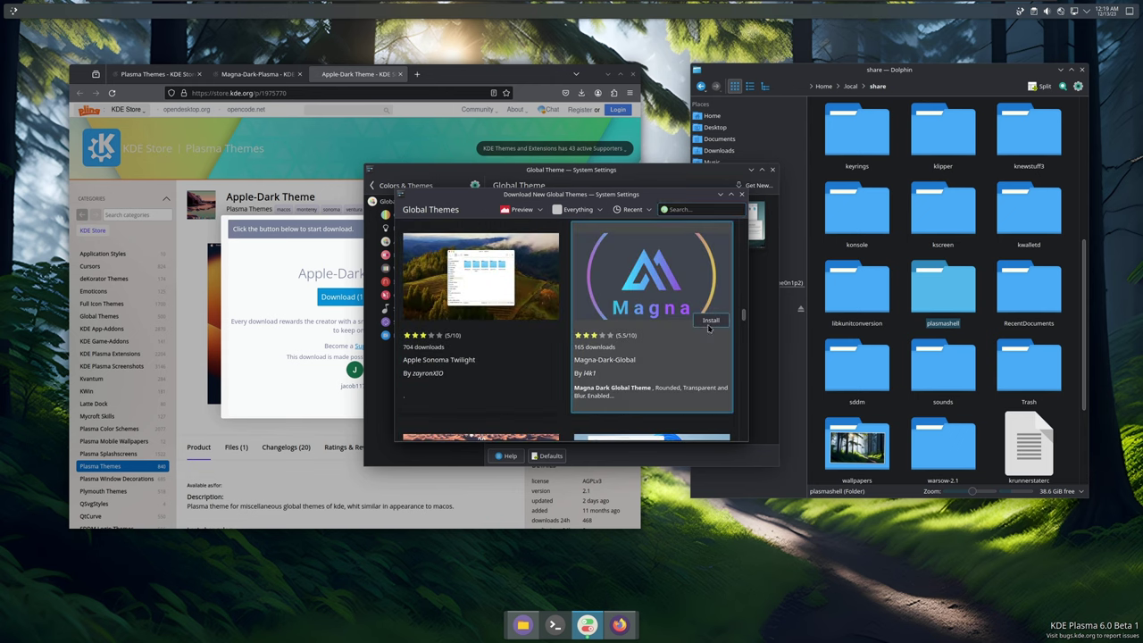
pyautogui.click(710, 321)
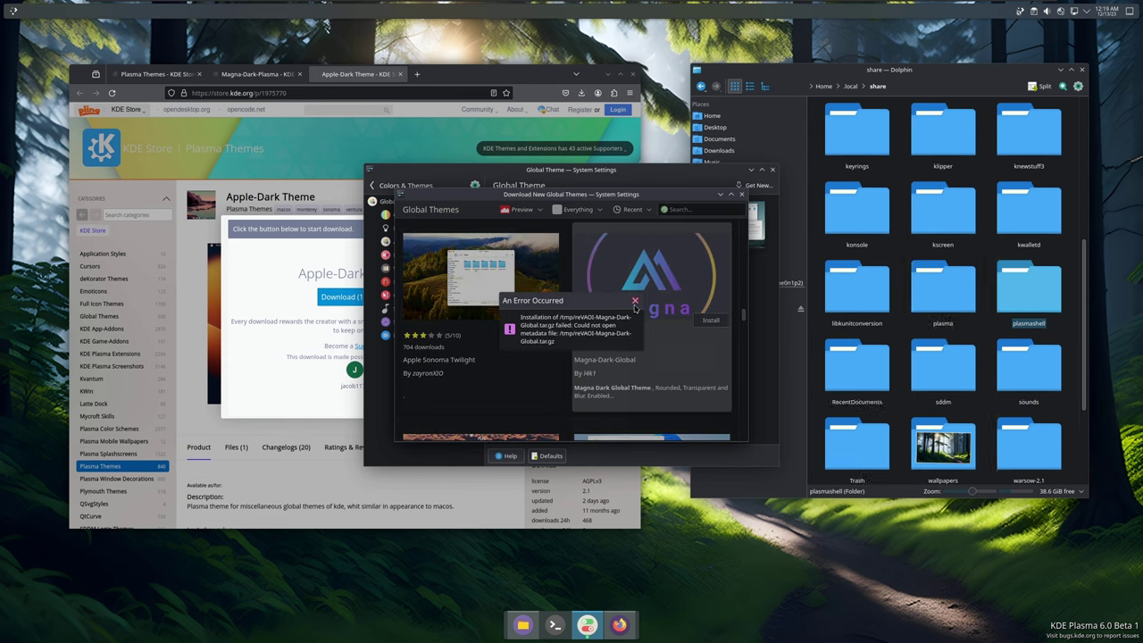
pyautogui.scroll(-1, 998, 423)
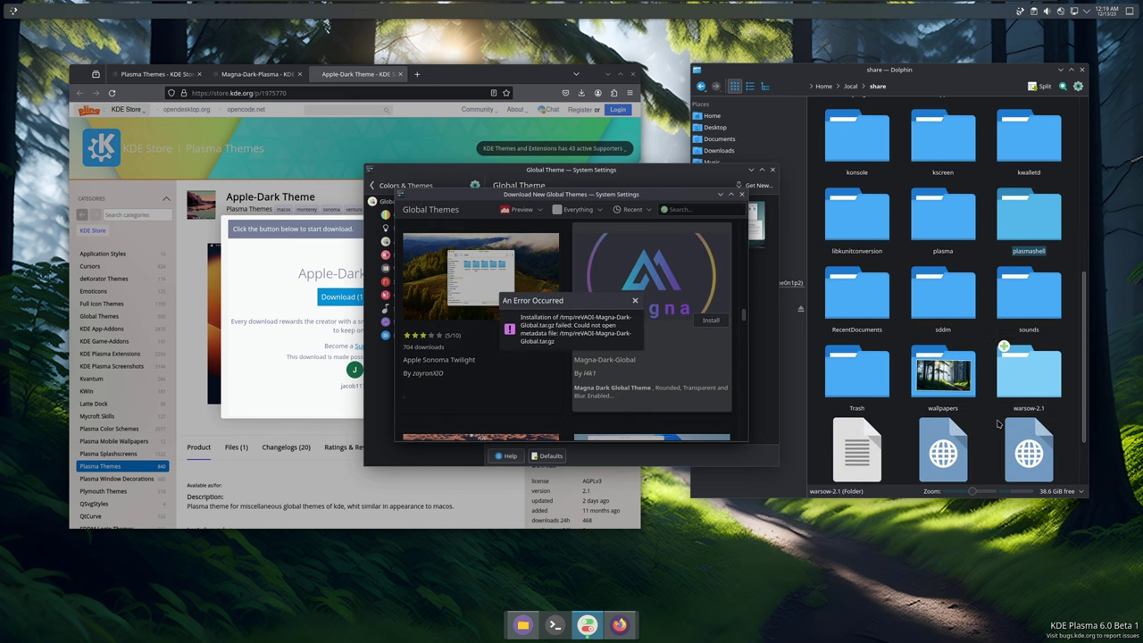
# - Open ~/.local/share/plasma/look-and-feel in Dolphin and move the theme download dialog aside
pyautogui.doubleClick(943, 214)
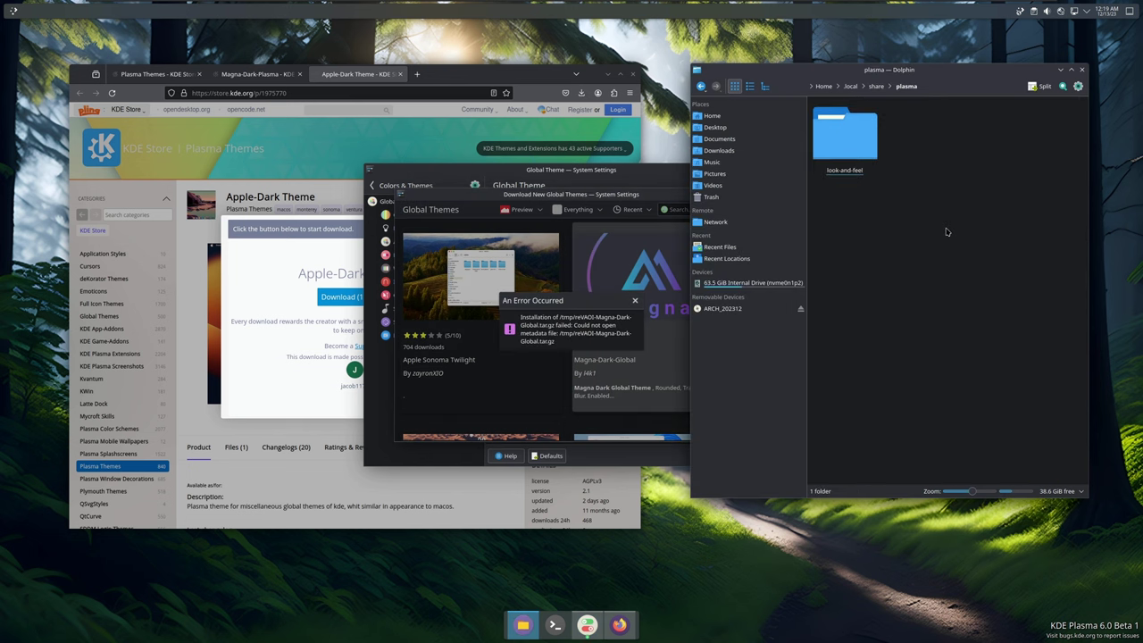
pyautogui.doubleClick(849, 150)
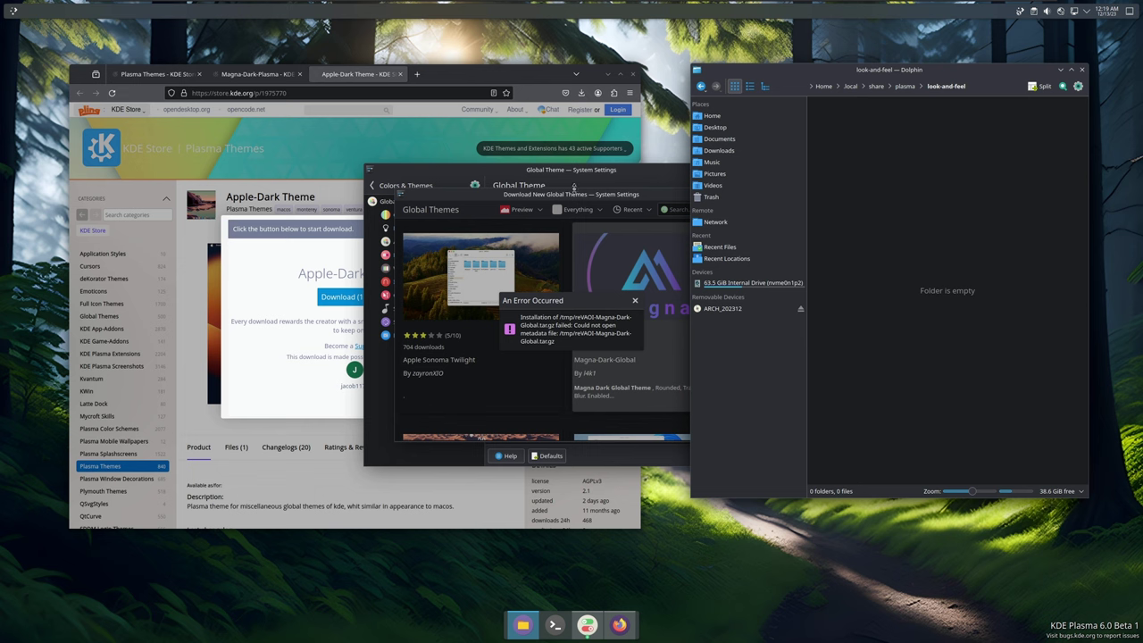
pyautogui.moveTo(576, 193); pyautogui.dragTo(394, 210)
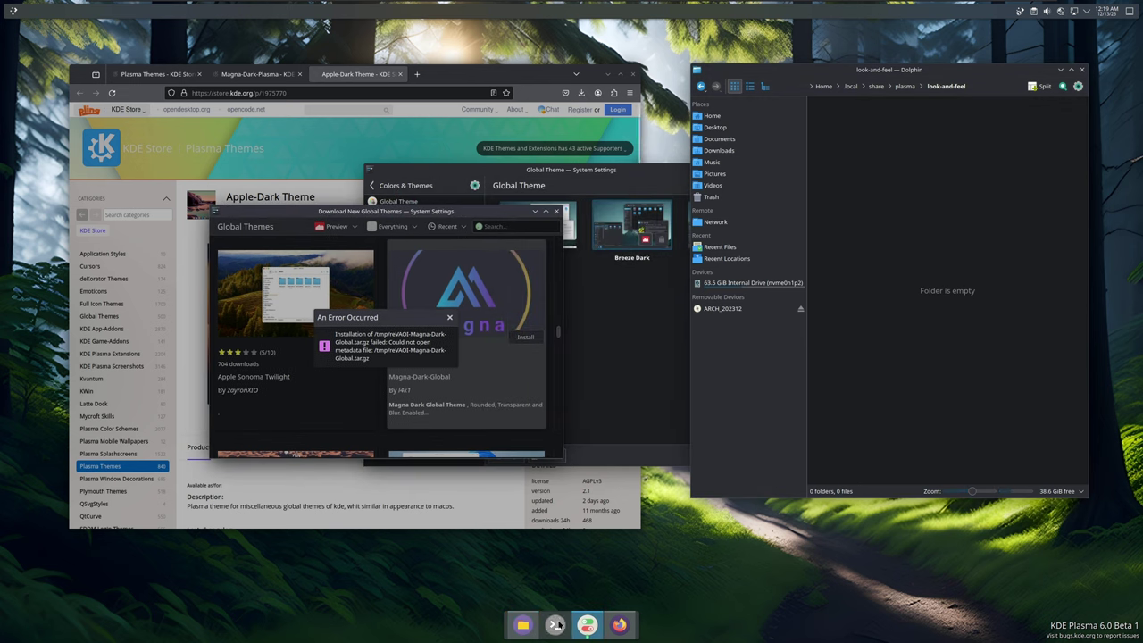
# - Open Downloads in a second window and extract Magna-Dark-Plasma from its archive into look-and-feel with Ark
pyautogui.rightClick(522, 625)
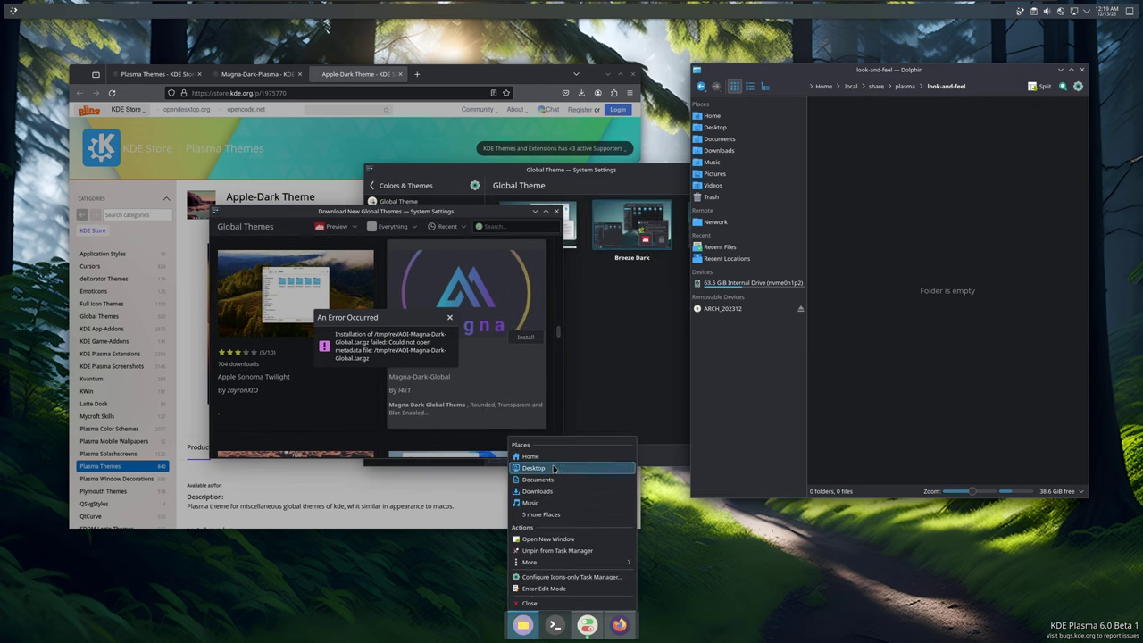
pyautogui.click(559, 491)
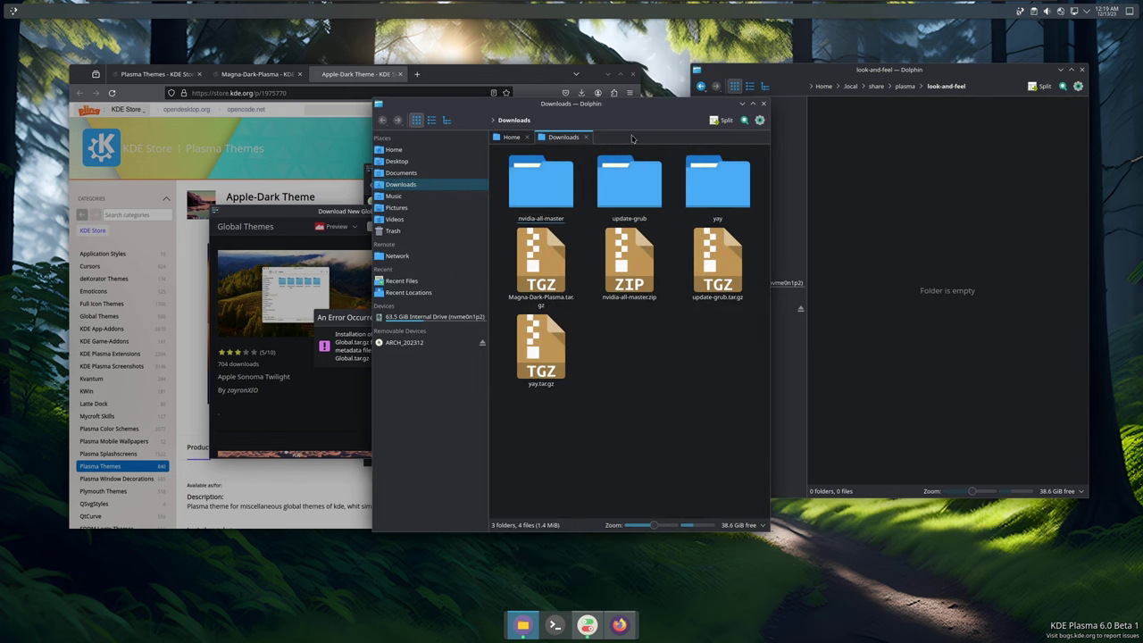
pyautogui.moveTo(631, 136); pyautogui.dragTo(377, 80)
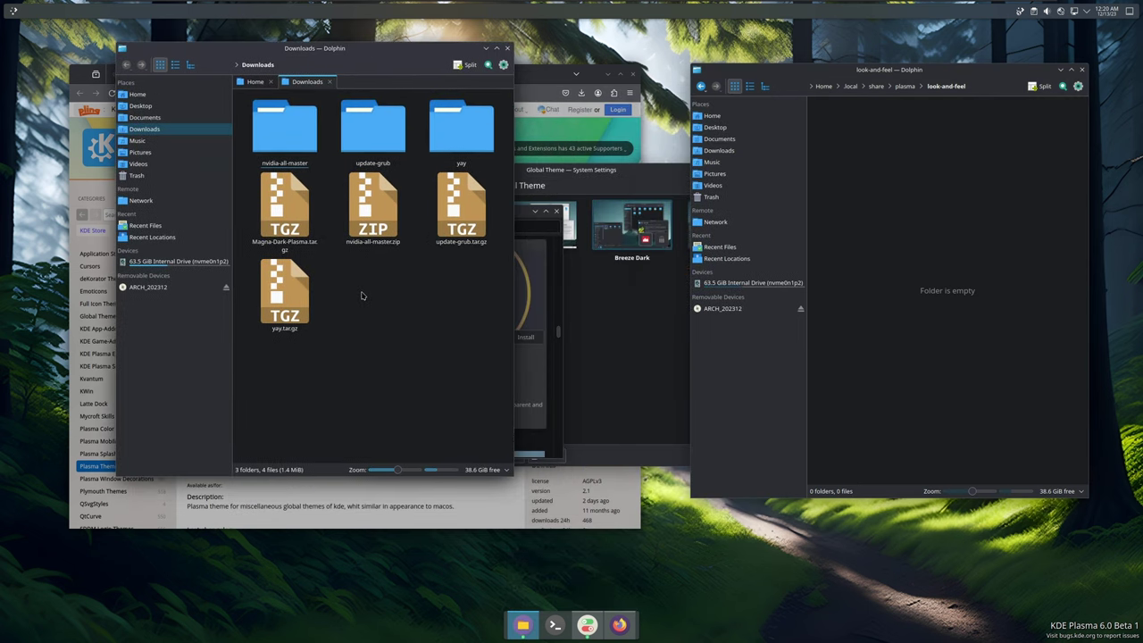
pyautogui.rightClick(304, 228)
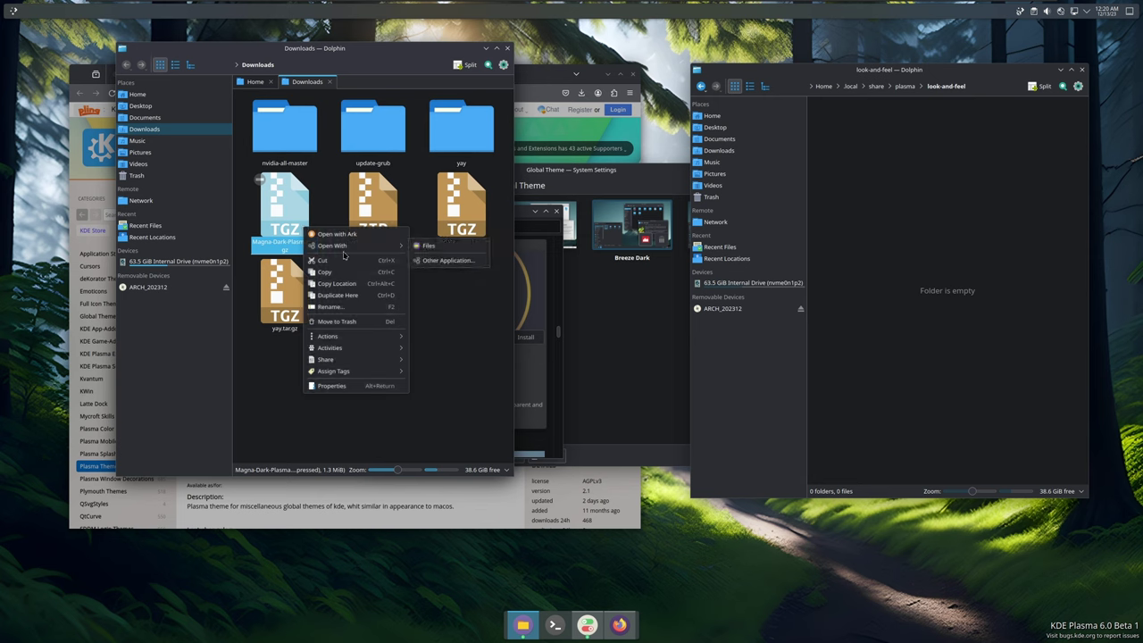
pyautogui.moveTo(385, 352)
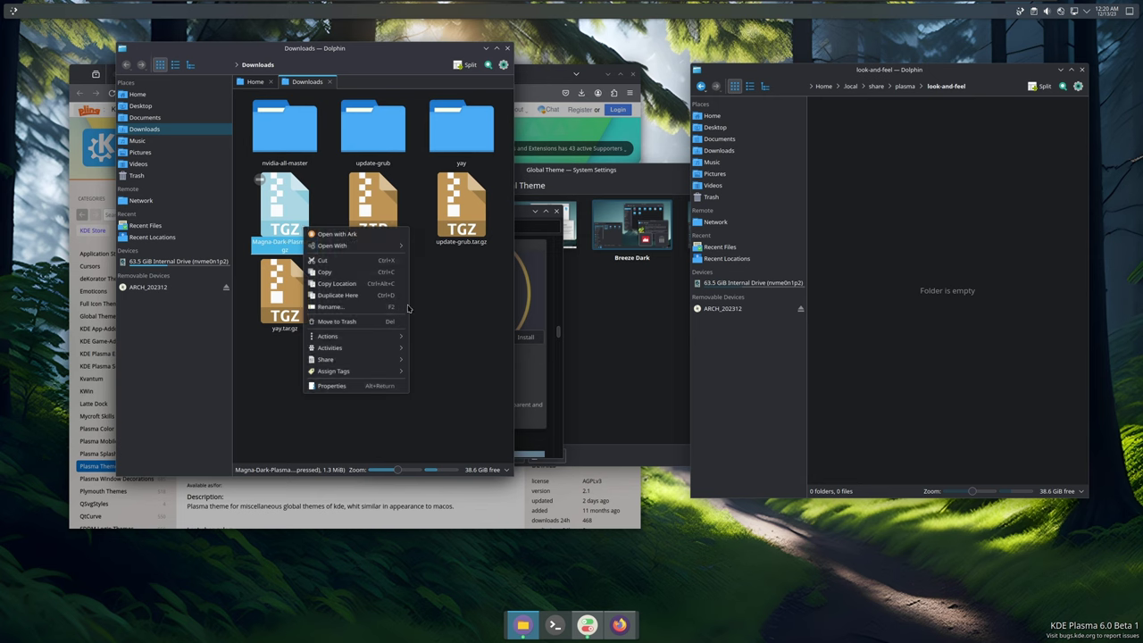
pyautogui.click(362, 234)
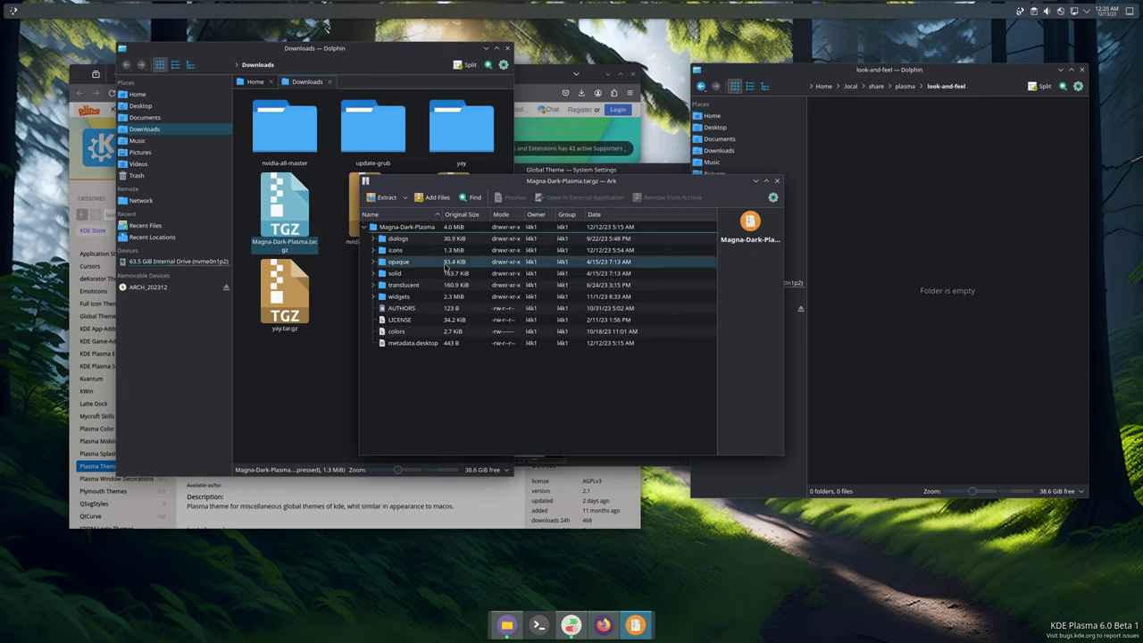
pyautogui.moveTo(406, 227); pyautogui.dragTo(922, 239)
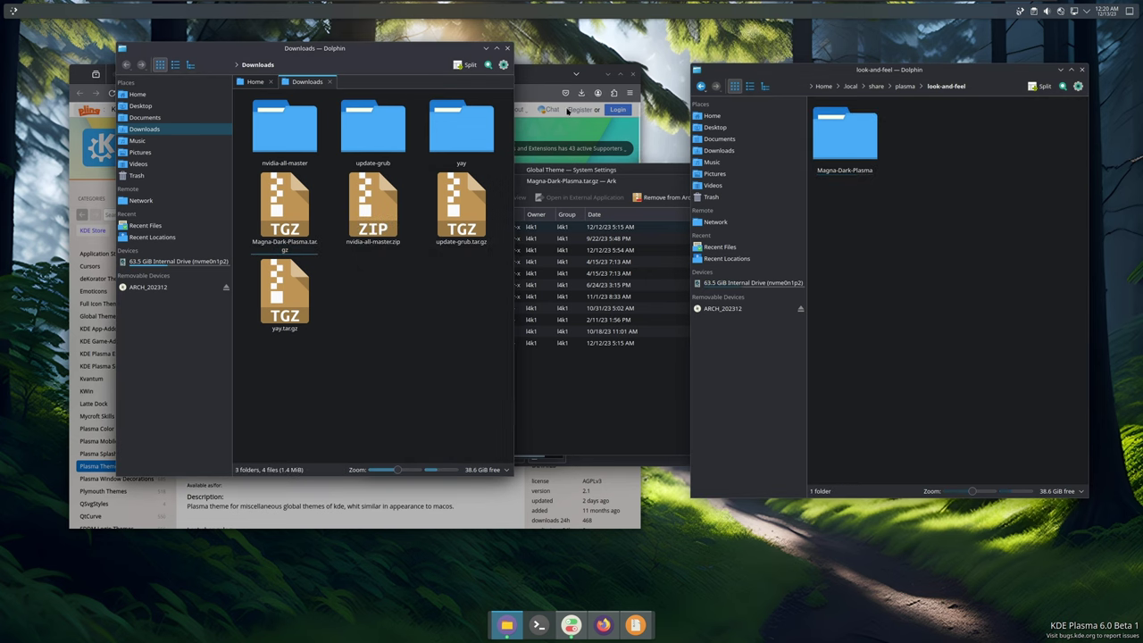
# - Download the AppleDark-ALL archive, close Firefox, and extract AppleDark-ALL into look-and-feel
pyautogui.click(541, 72)
pyautogui.click(349, 294)
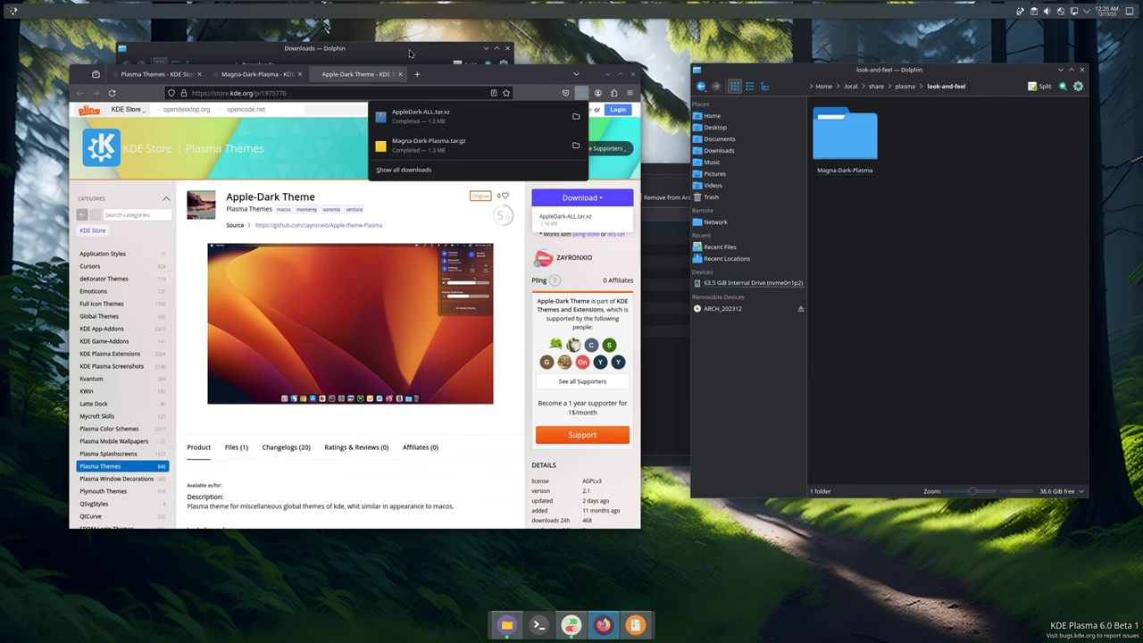
pyautogui.click(632, 73)
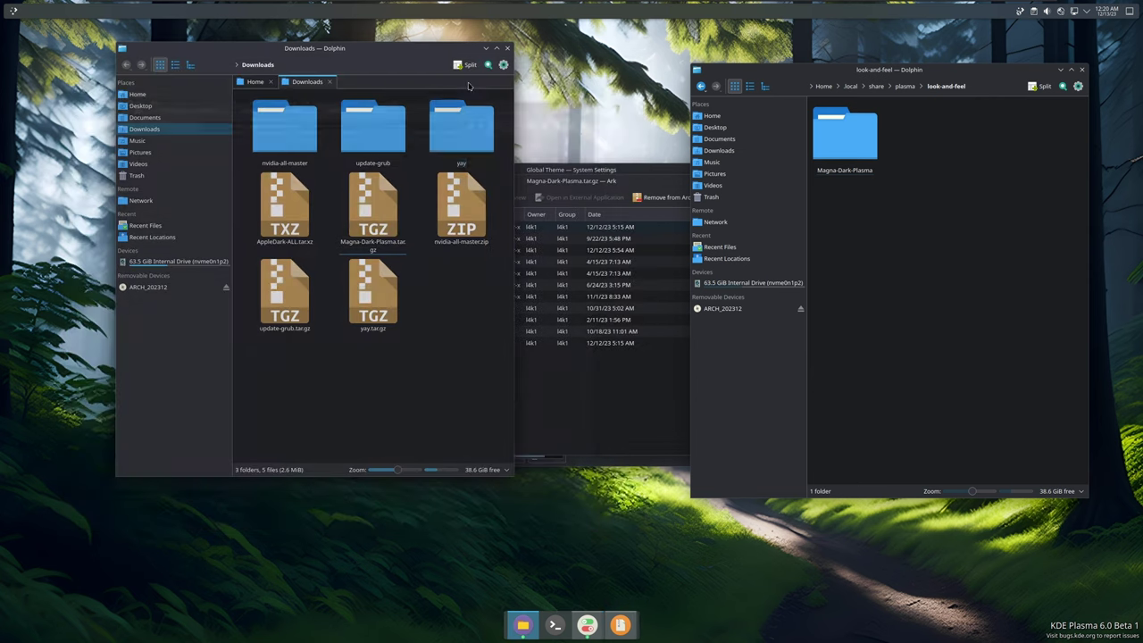
pyautogui.rightClick(303, 232)
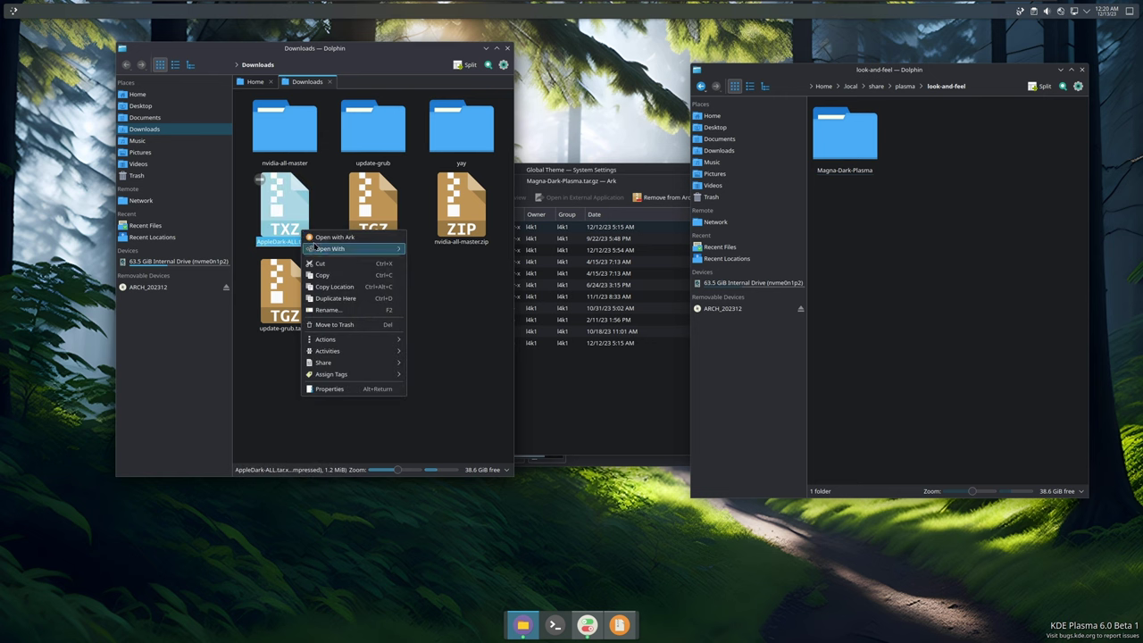
pyautogui.click(329, 237)
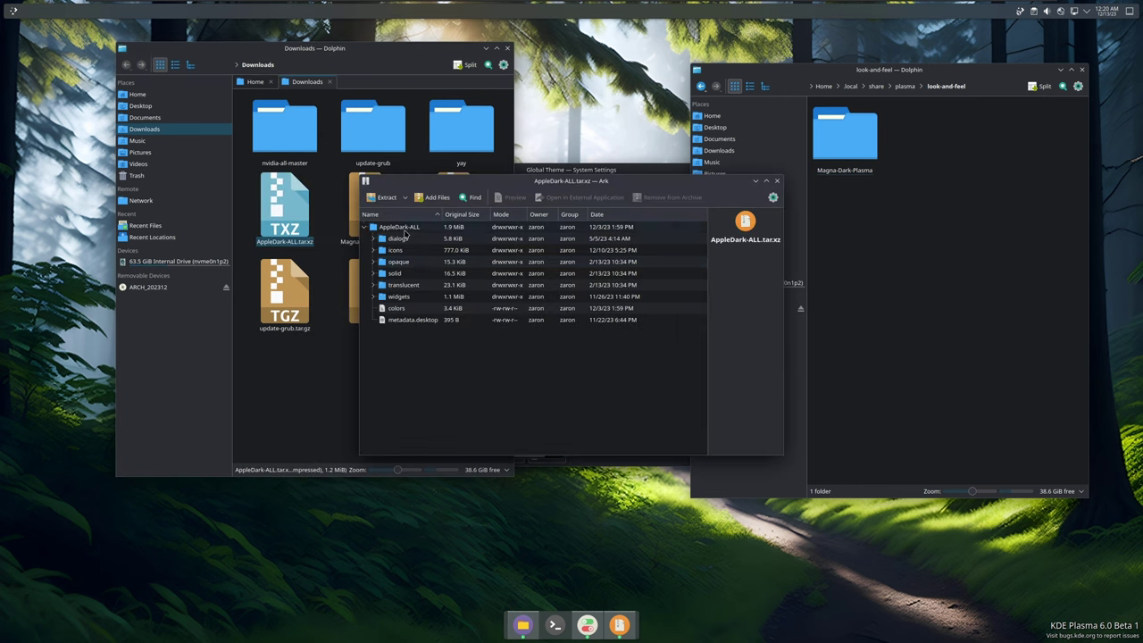
pyautogui.moveTo(405, 233); pyautogui.dragTo(930, 250)
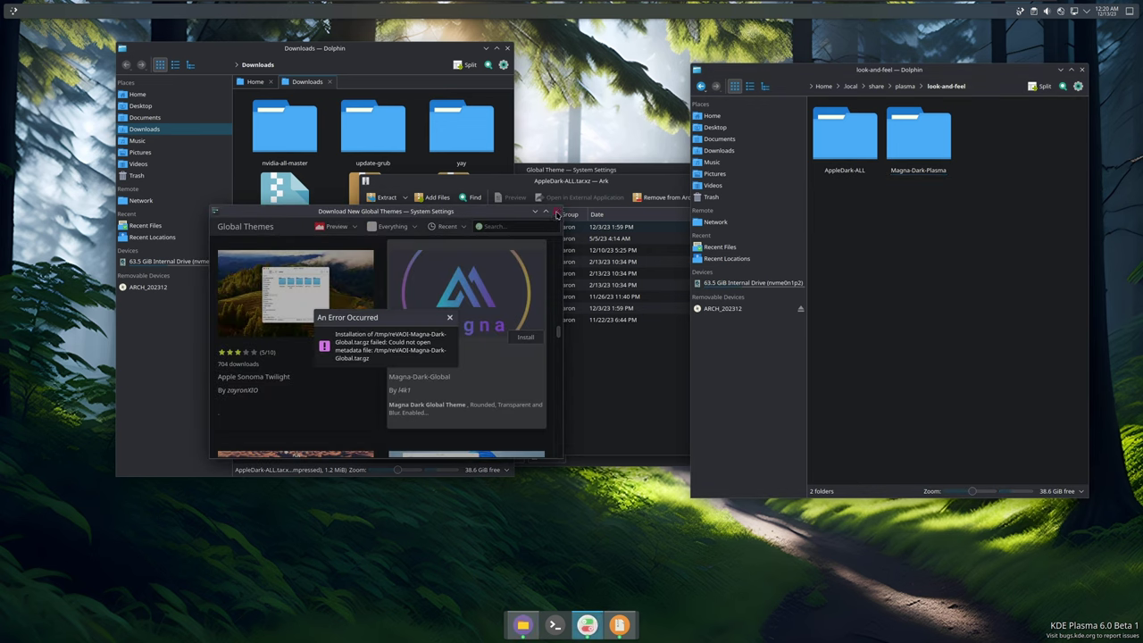
# - Dismiss the global theme error, then close the download dialog and System Settings
pyautogui.click(555, 211)
pyautogui.click(589, 627)
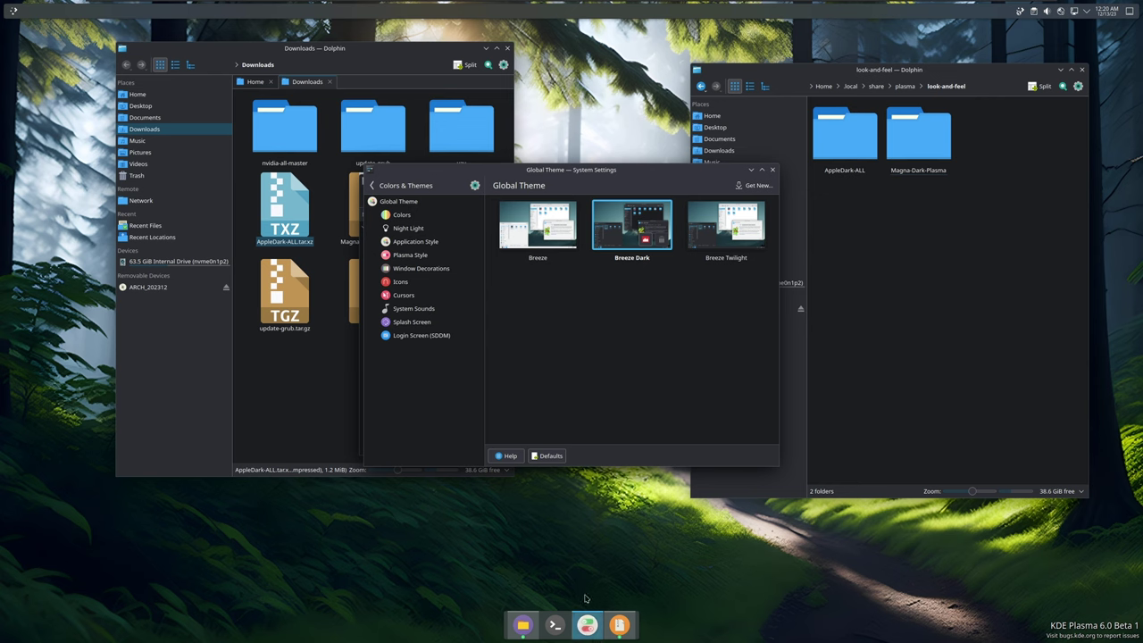
pyautogui.rightClick(586, 625)
pyautogui.click(594, 592)
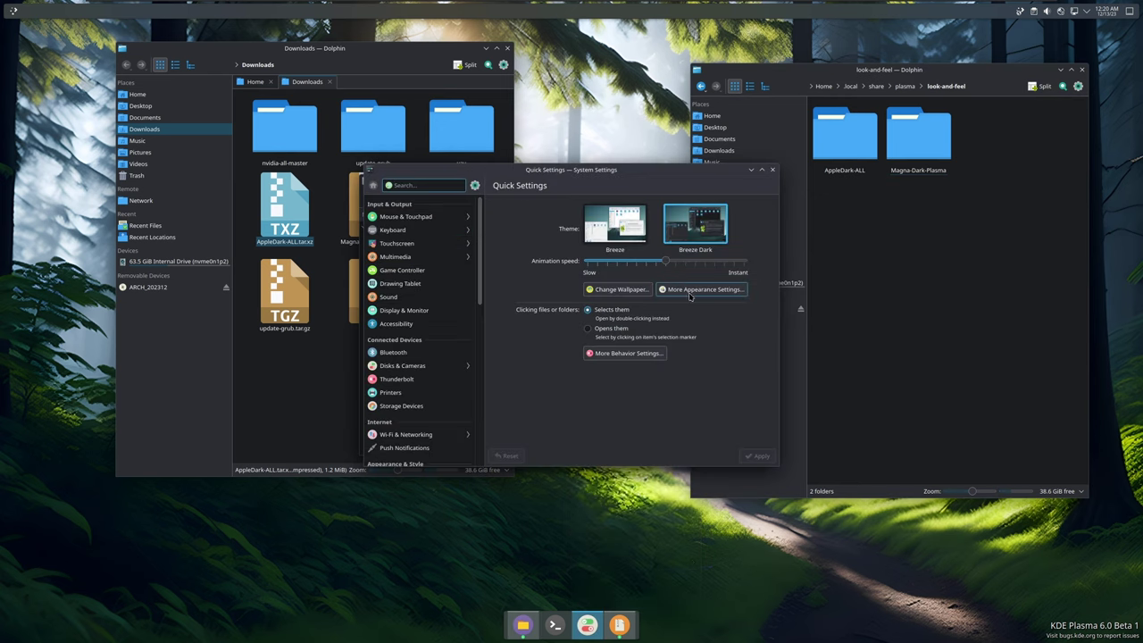
# - Browse Colors, Application Style, Plasma Style and Window Decorations, leaving border size at theme's default
pyautogui.click(691, 291)
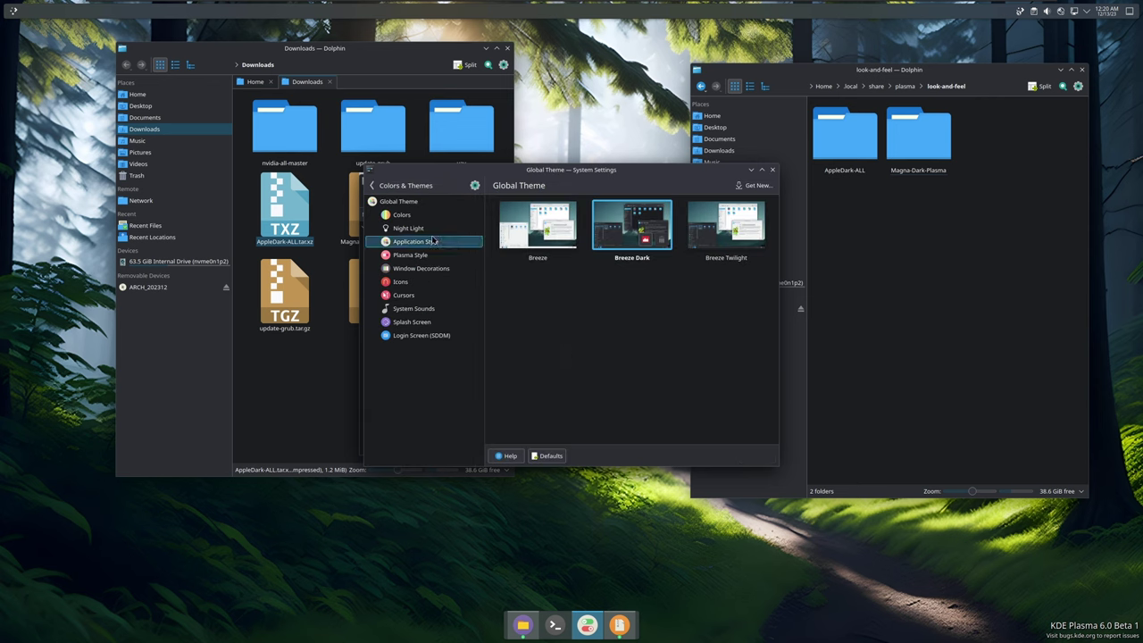
pyautogui.click(403, 215)
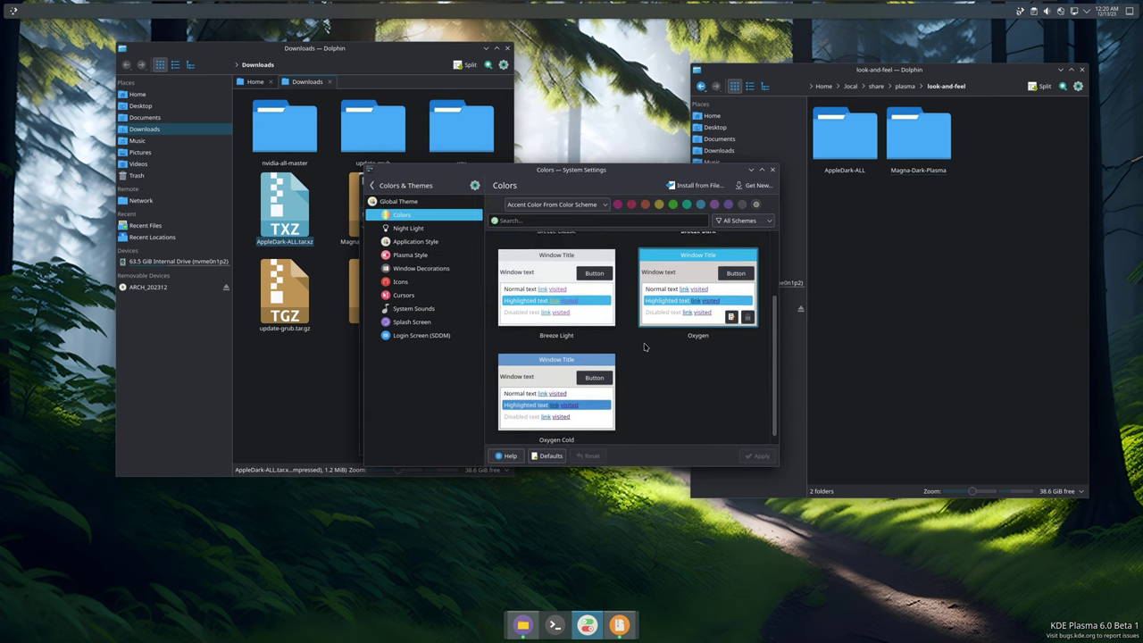
pyautogui.click(415, 241)
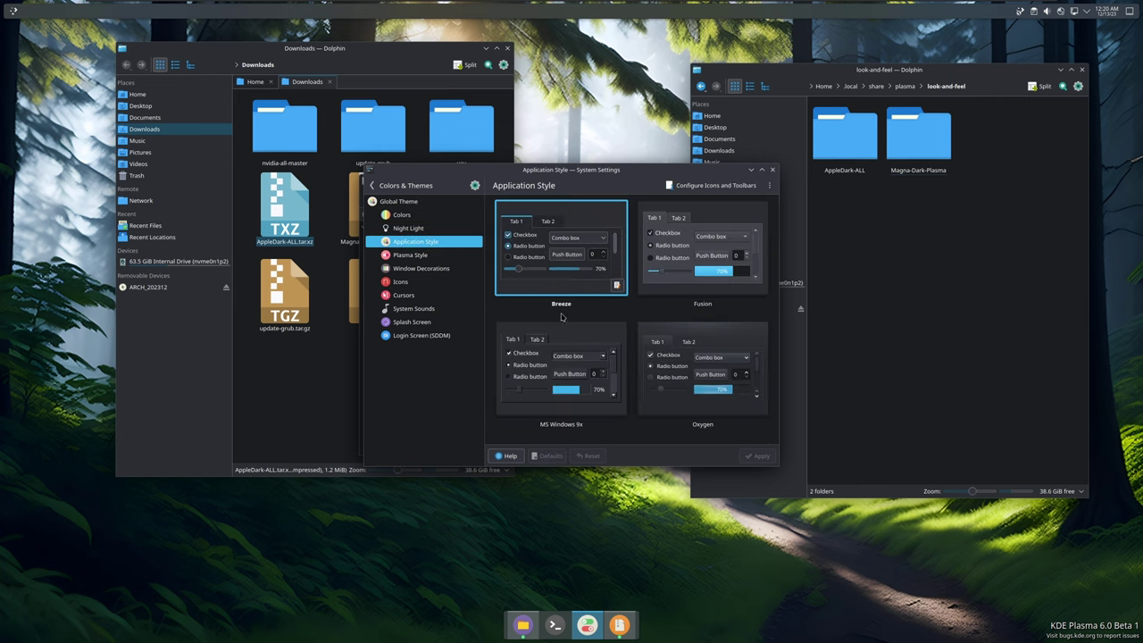
pyautogui.click(410, 254)
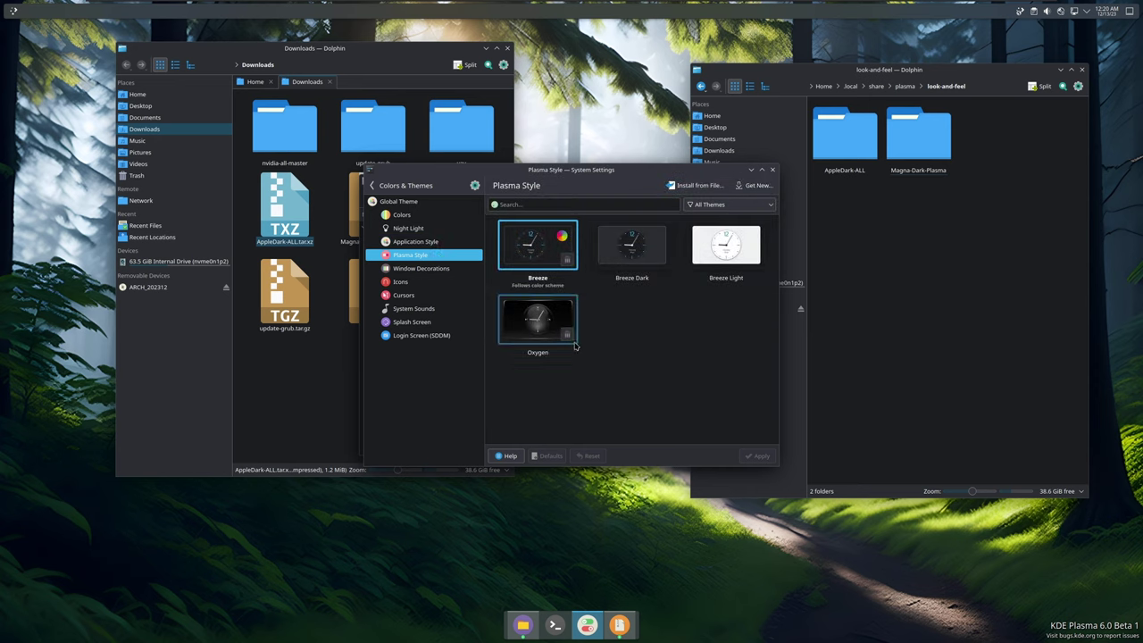
pyautogui.click(423, 268)
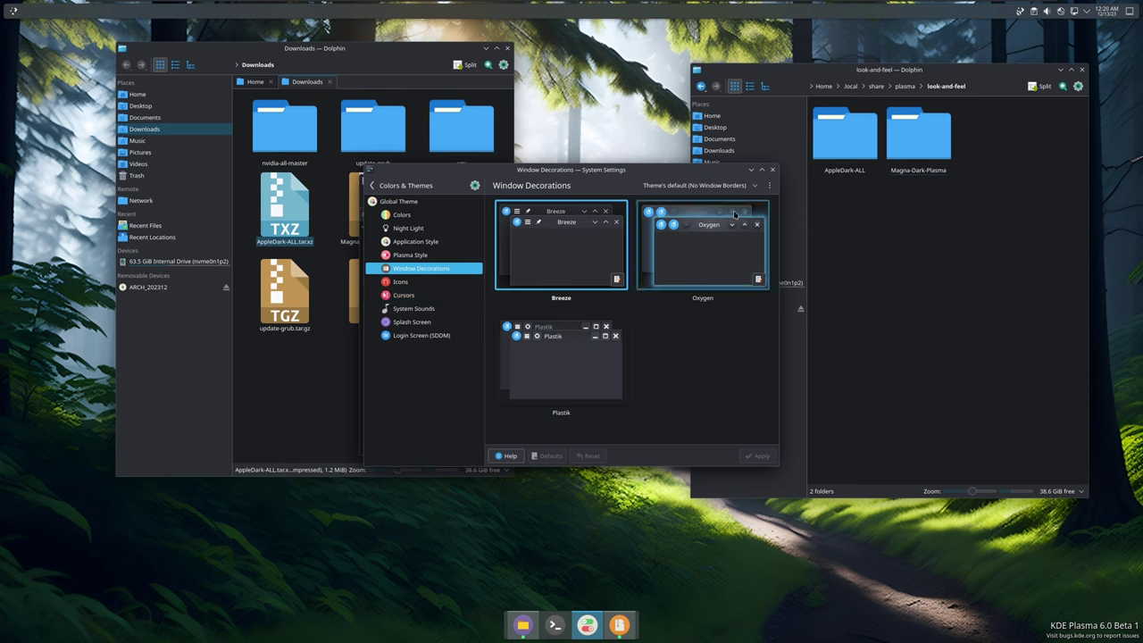
pyautogui.click(753, 186)
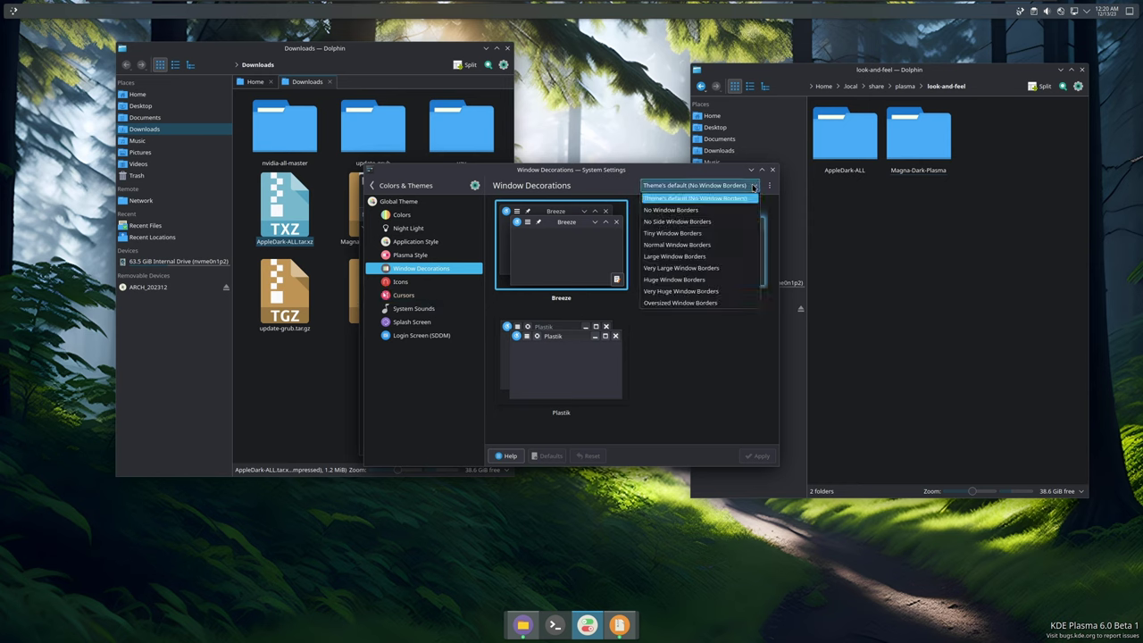
pyautogui.click(754, 186)
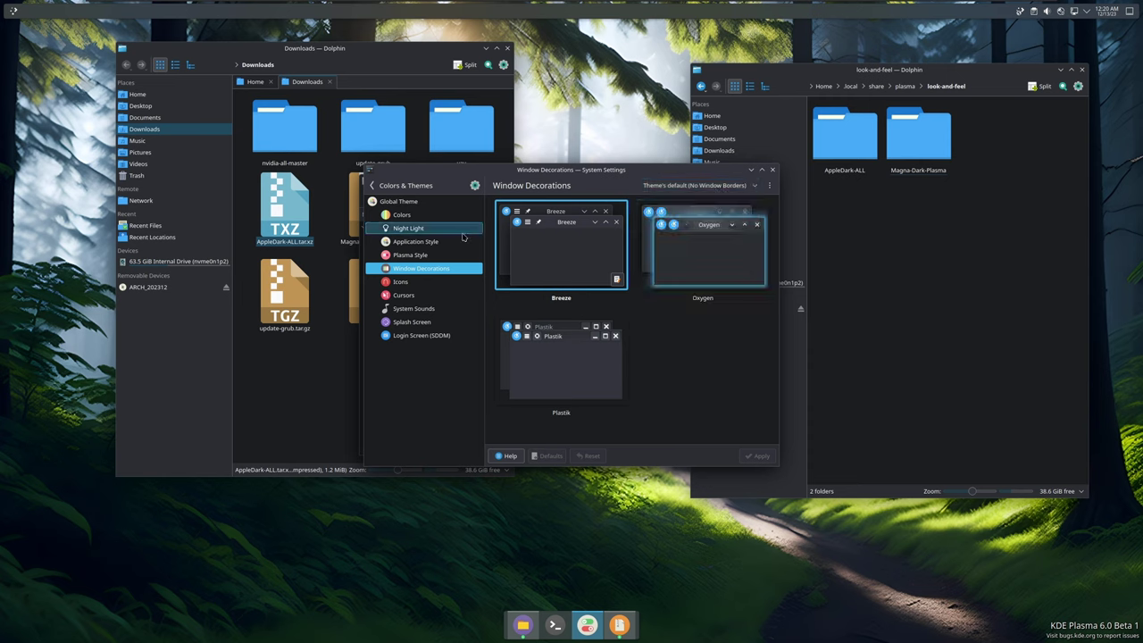
# - Try getting the Vivid-Dark-Plasma style, dismiss its download error and close the catalogue
pyautogui.click(411, 254)
pyautogui.click(755, 185)
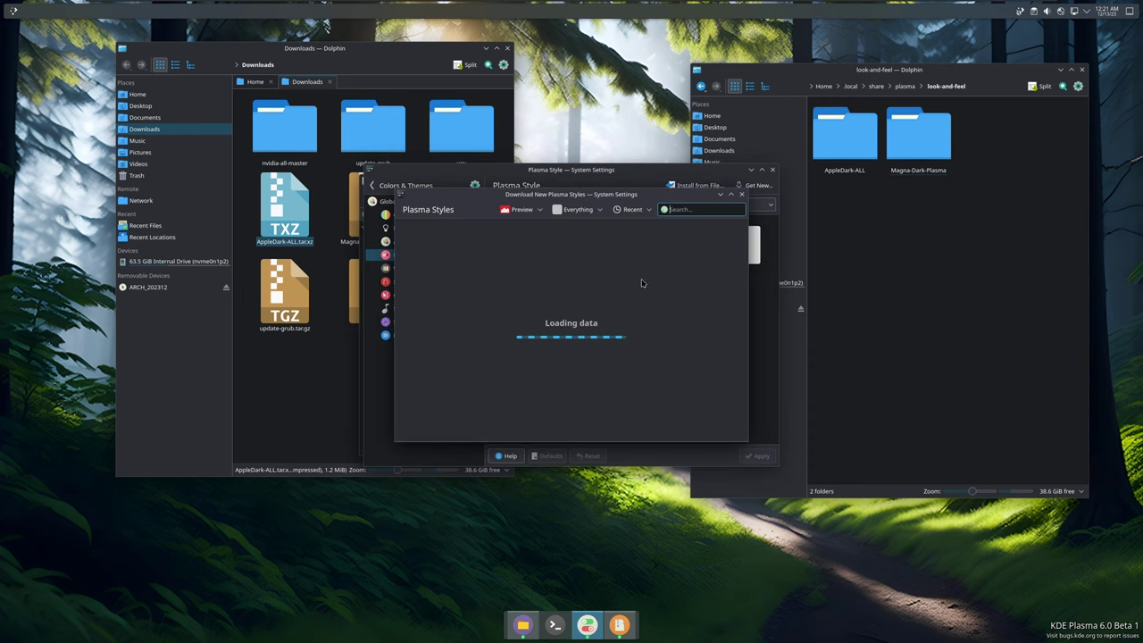
pyautogui.scroll(-3, 505, 361)
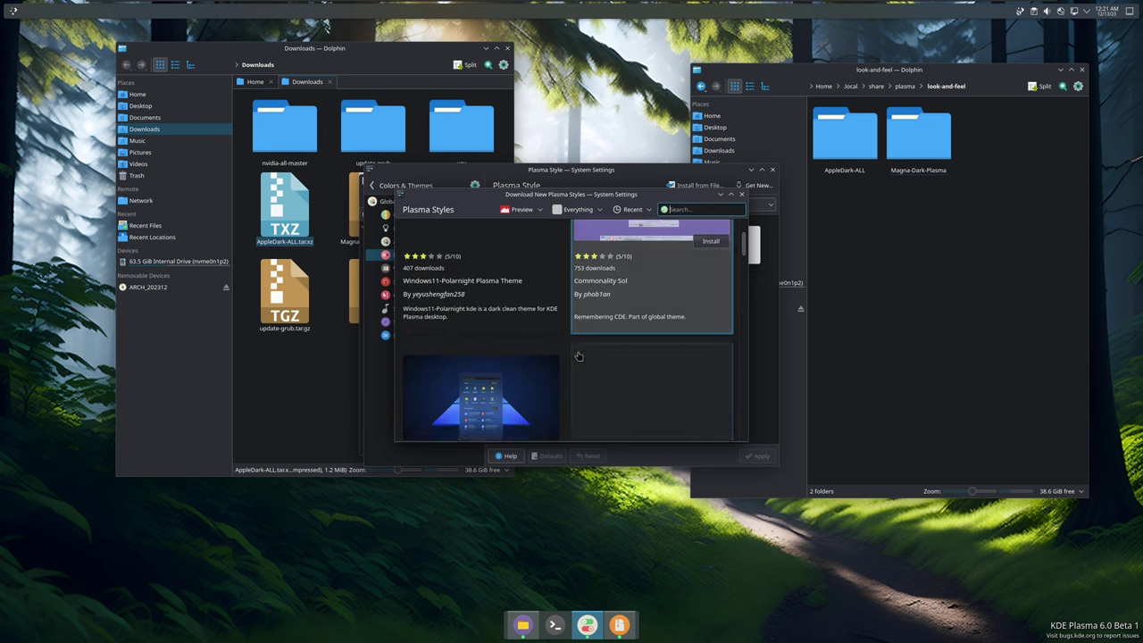
pyautogui.click(639, 373)
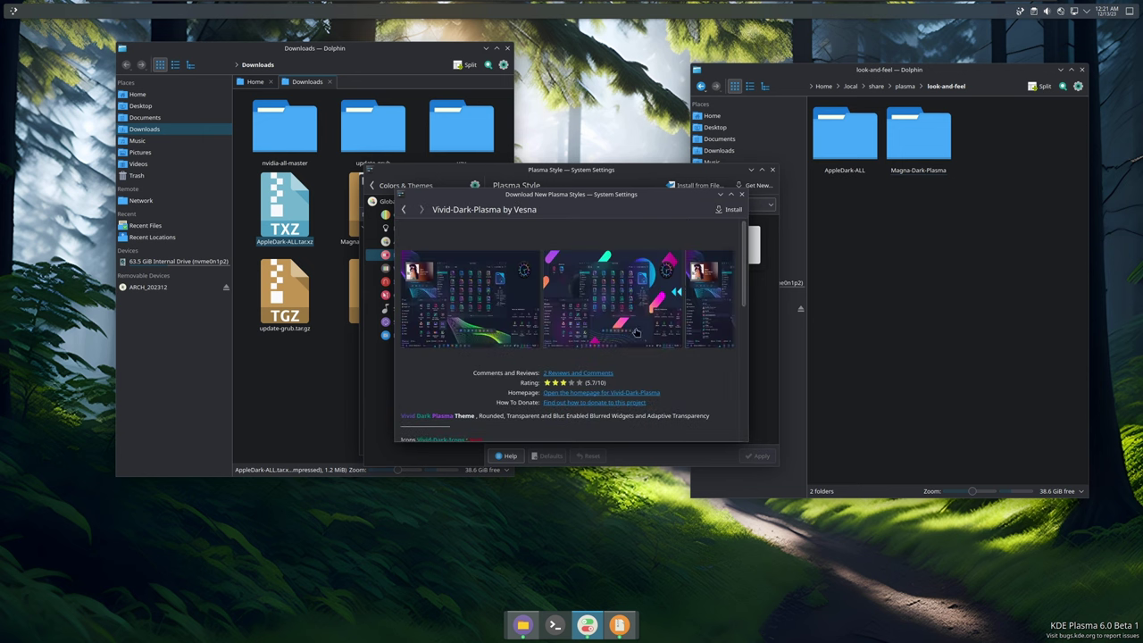
pyautogui.click(635, 301)
pyautogui.click(741, 194)
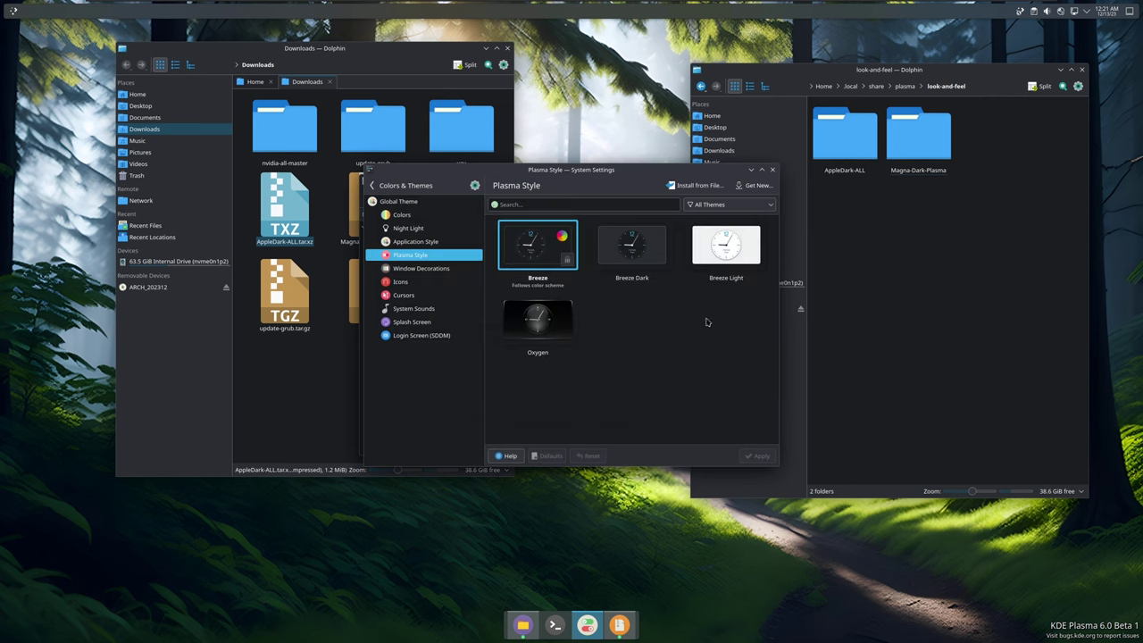
# - Copy the AppleDark-ALL and Magna-Dark-Plasma theme folders in Dolphin
pyautogui.click(905, 85)
pyautogui.click(877, 86)
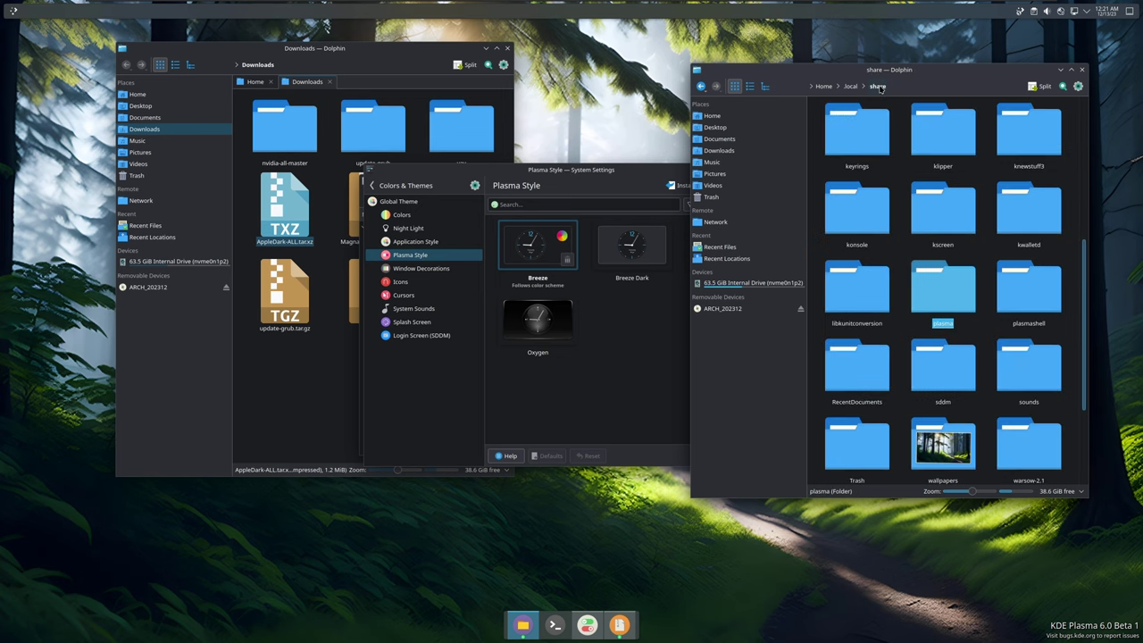
pyautogui.click(701, 86)
pyautogui.click(701, 87)
pyautogui.moveTo(832, 189); pyautogui.dragTo(914, 148)
pyautogui.rightClick(913, 146)
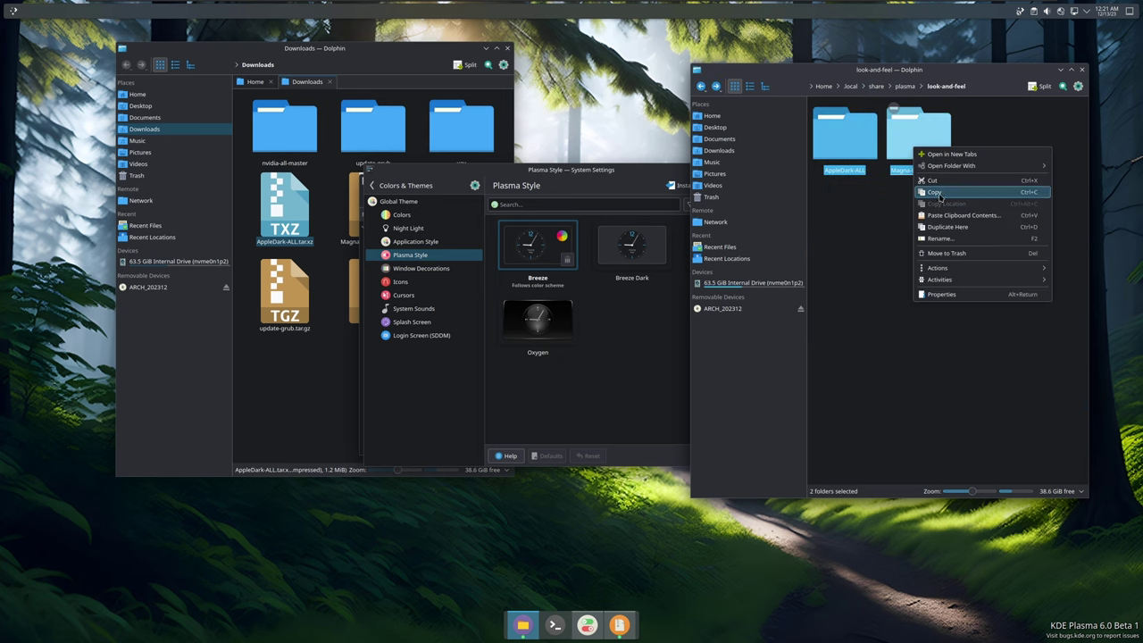
pyautogui.click(933, 194)
# - Paste both theme folders into desktoptheme and bring Plasma Style settings forward
pyautogui.hotkey('alt', 'Left')
pyautogui.rightClick(883, 177)
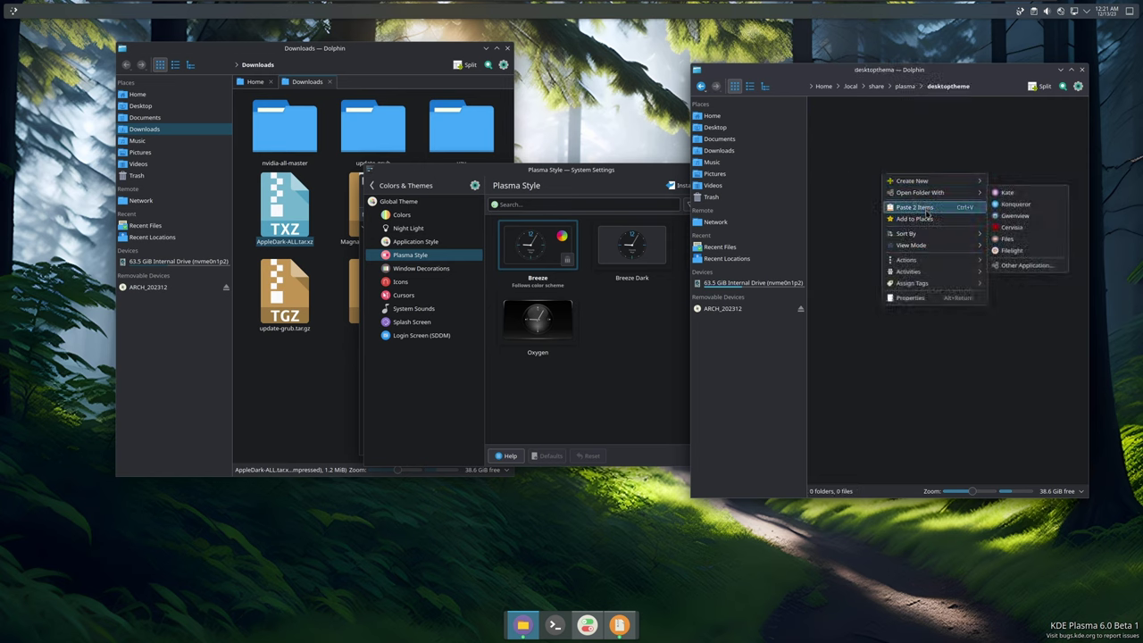
pyautogui.click(920, 208)
pyautogui.click(636, 303)
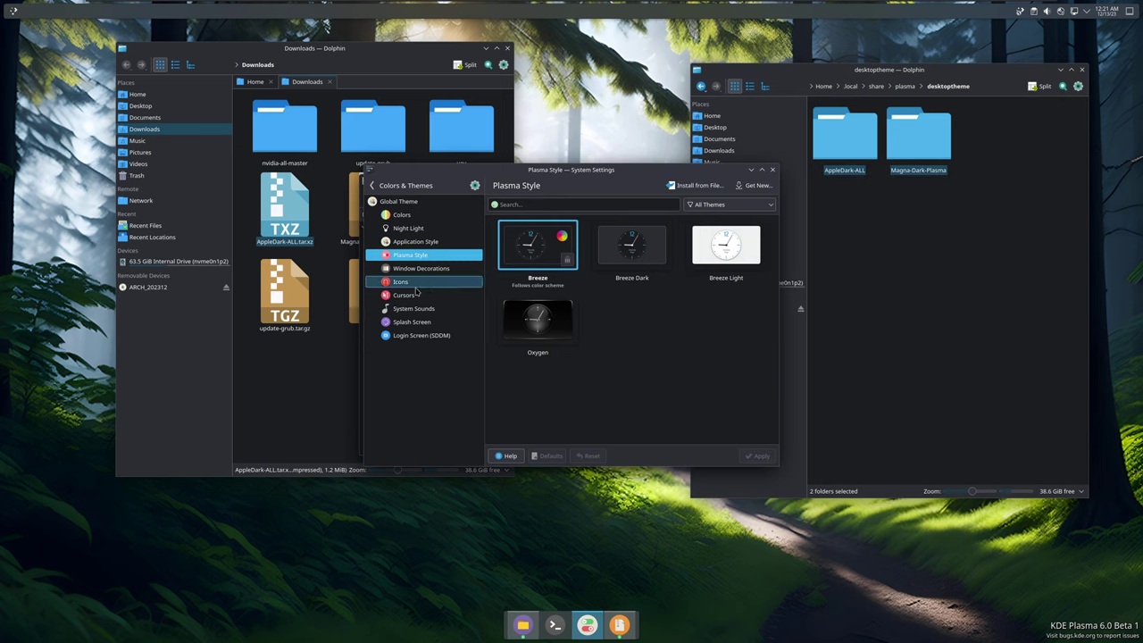
# - Get Magna-Violet-Dark-Colorscheme from the downloadable colour schemes catalogue
pyautogui.click(427, 246)
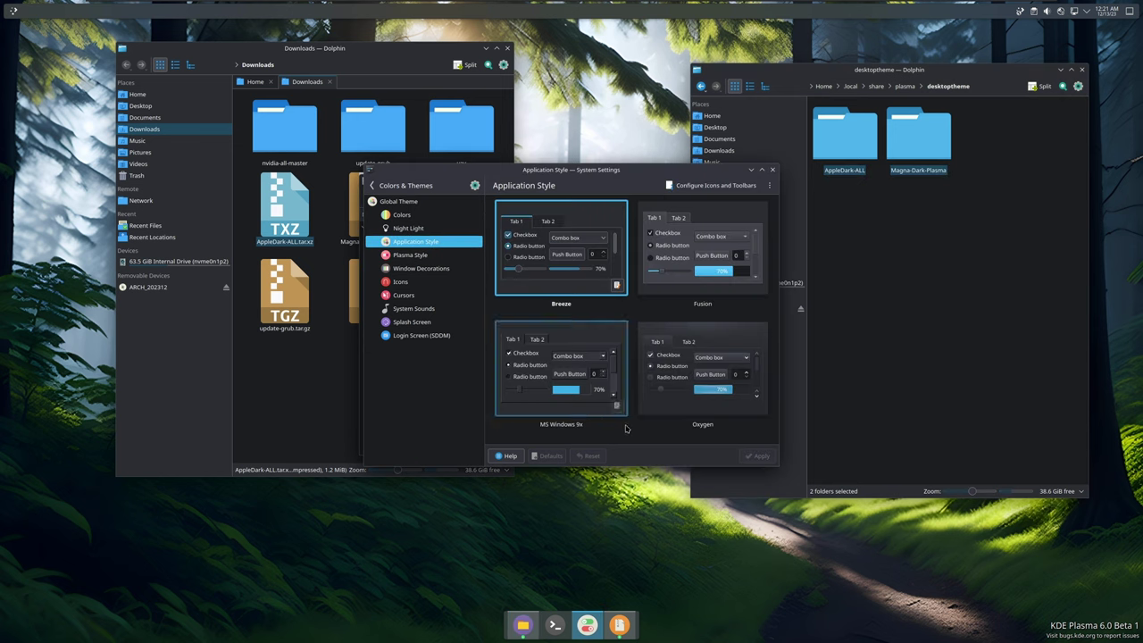
pyautogui.click(403, 216)
pyautogui.click(755, 186)
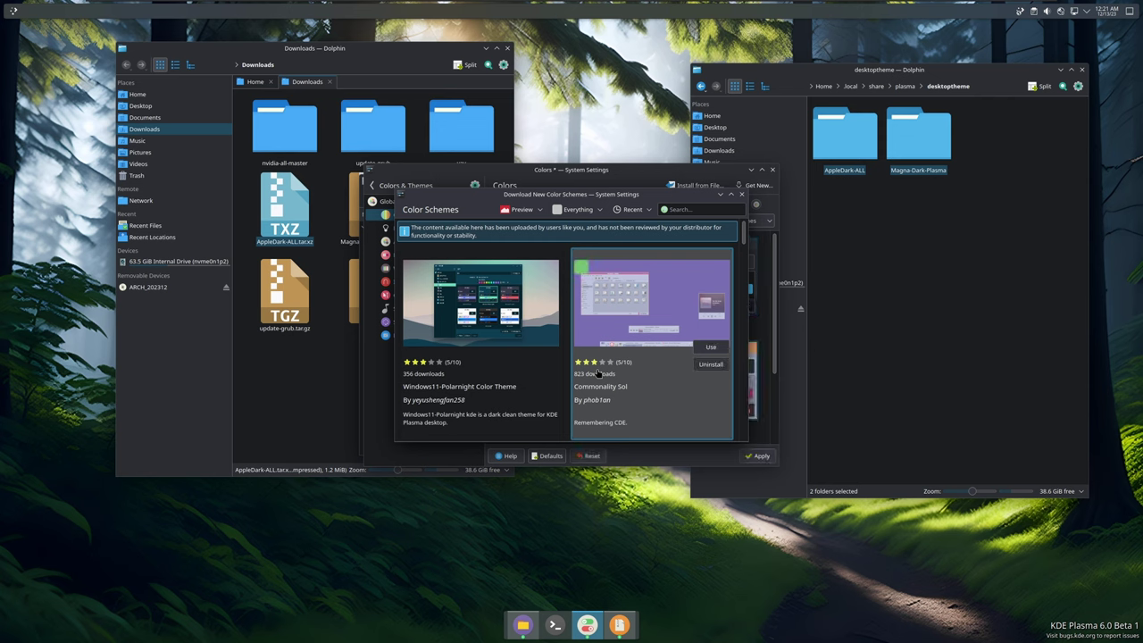
pyautogui.moveTo(504, 331)
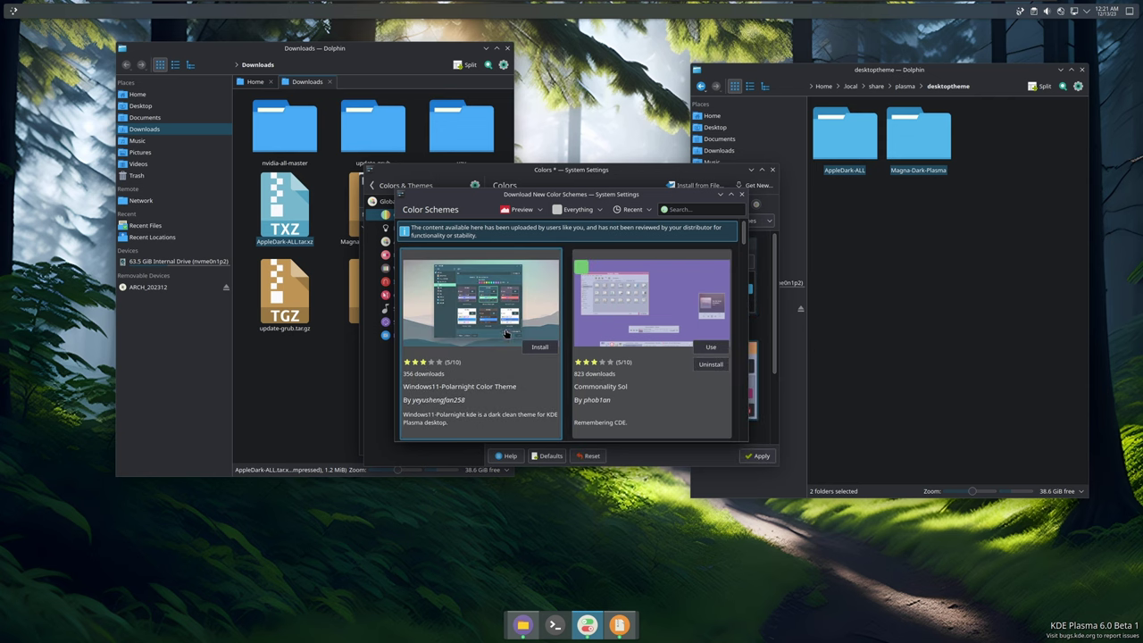
pyautogui.scroll(-5, 526, 347)
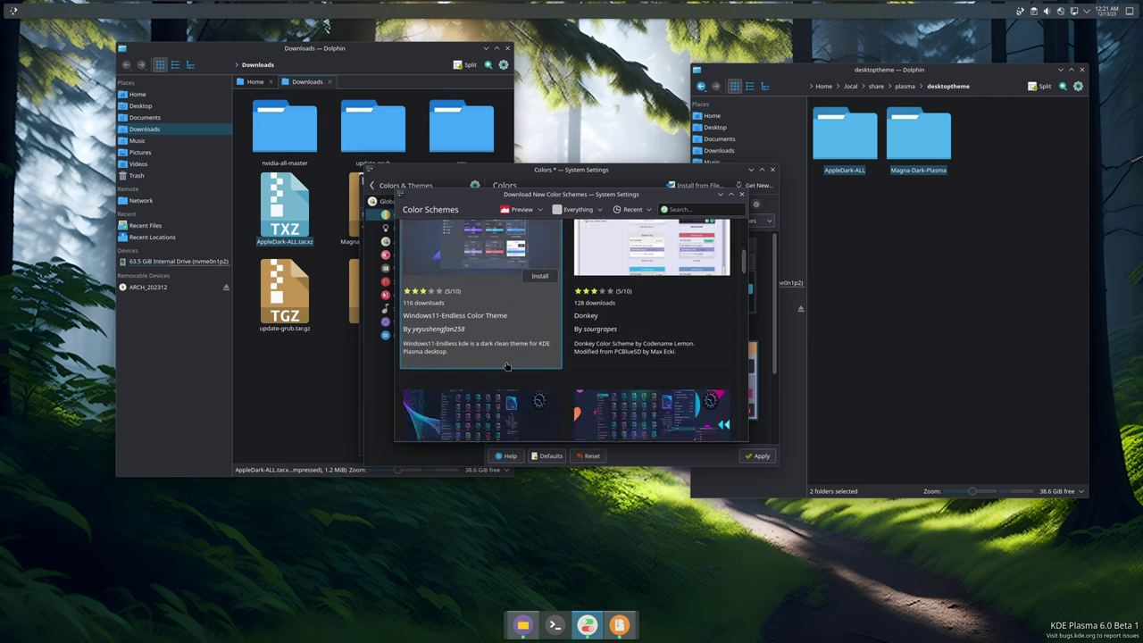
pyautogui.scroll(-5, 508, 365)
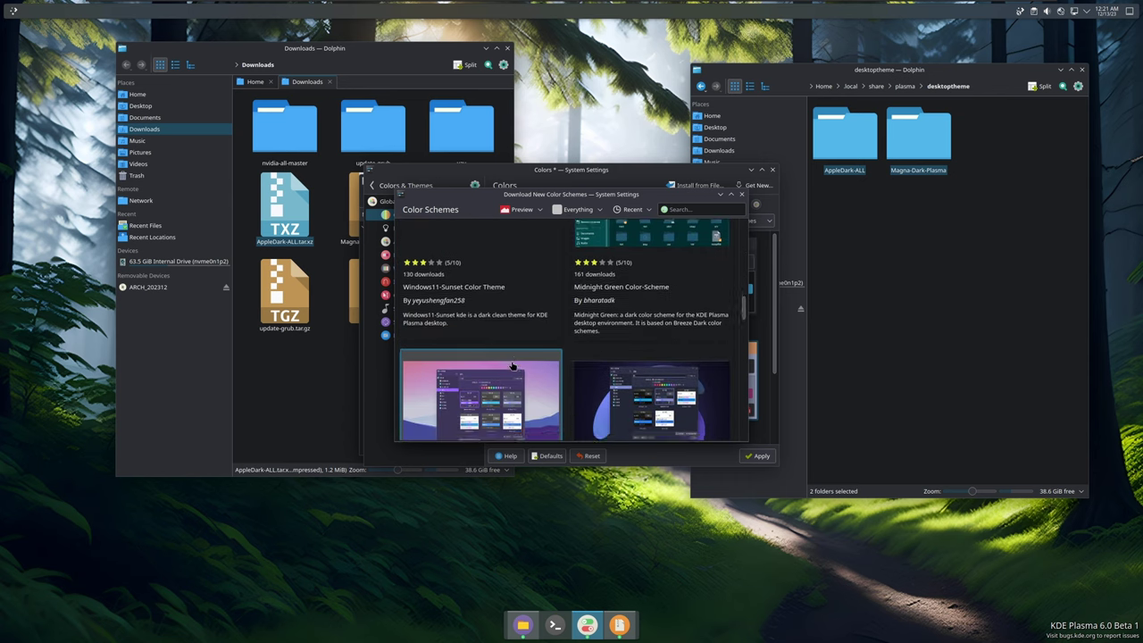
pyautogui.scroll(-5, 514, 365)
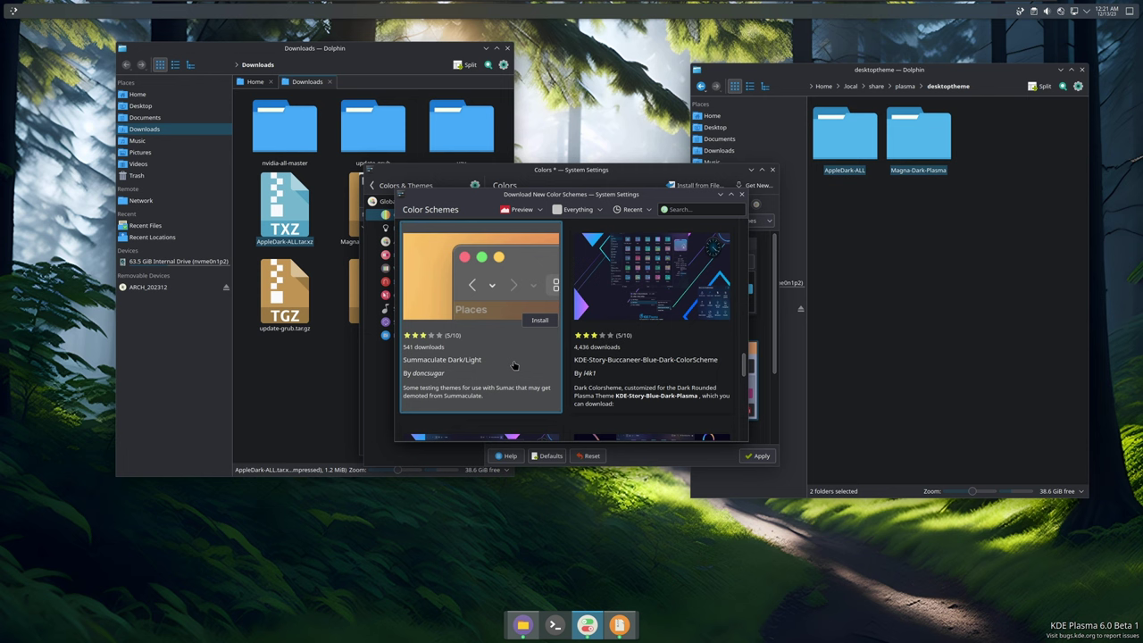
pyautogui.scroll(-3, 514, 365)
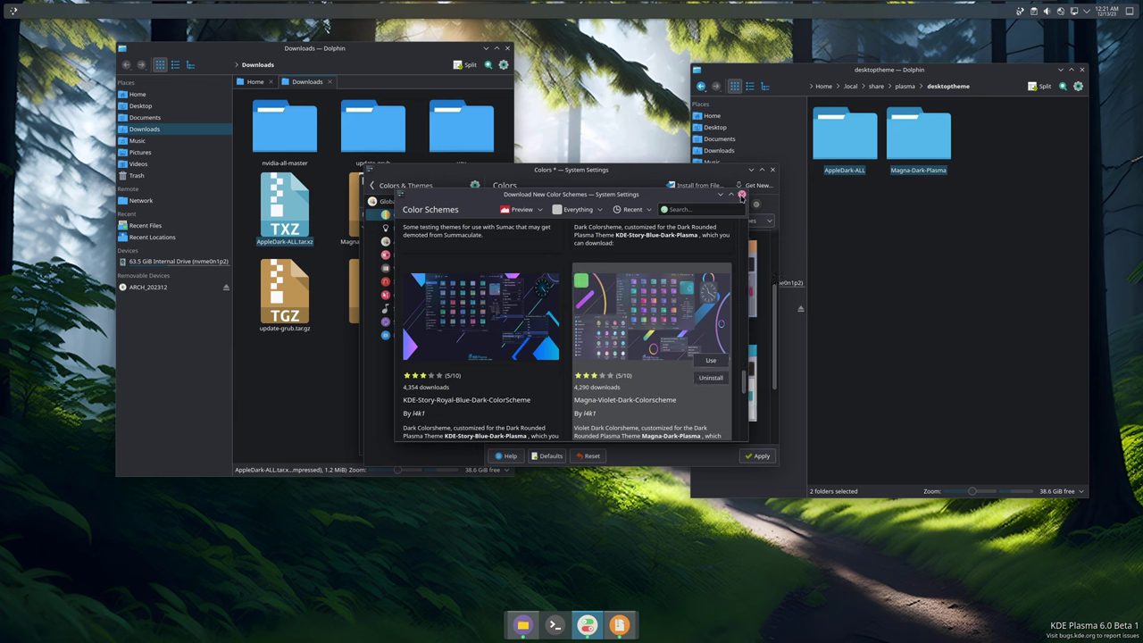
pyautogui.click(741, 196)
# - Apply the Magna-Violet-Dark-Colorscheme colour scheme
pyautogui.moveTo(627, 204); pyautogui.dragTo(547, 162)
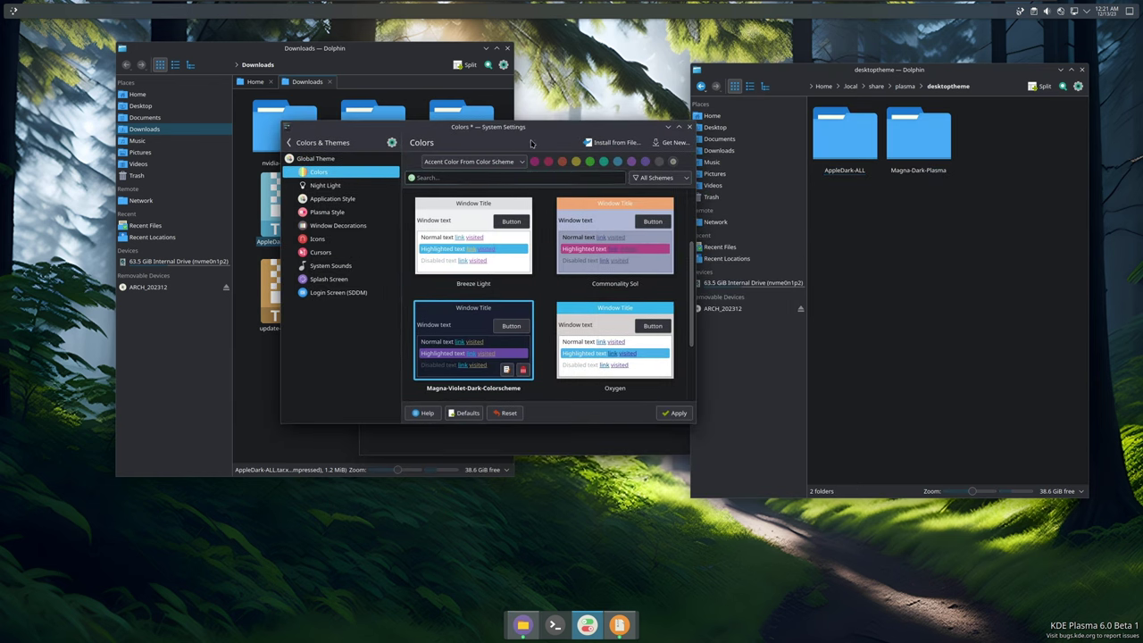
pyautogui.scroll(-2, 566, 320)
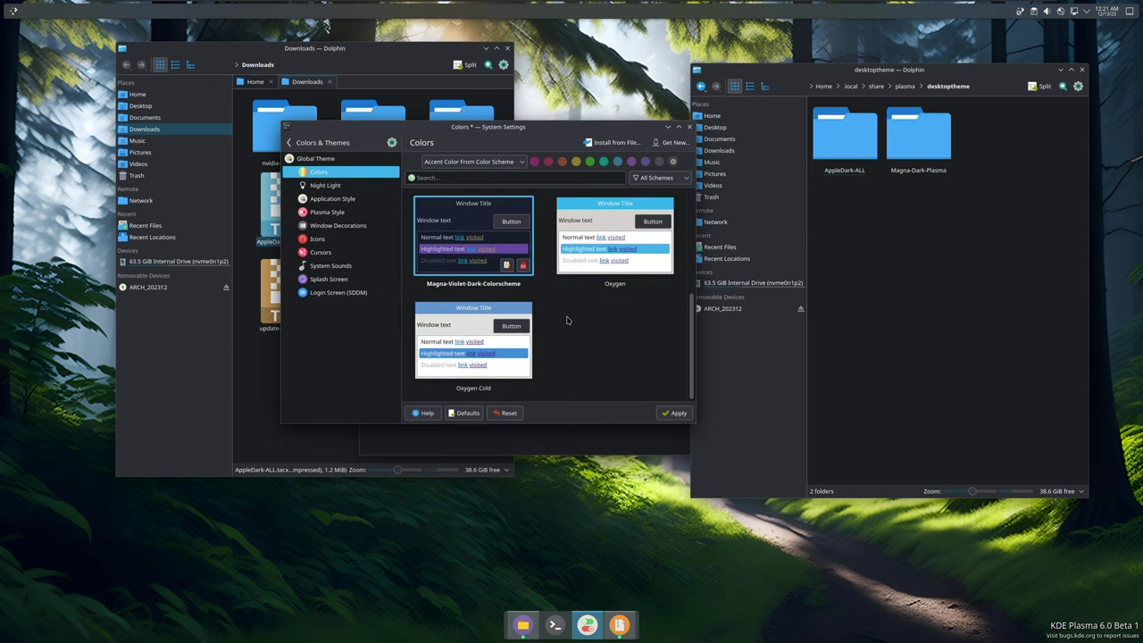
pyautogui.click(670, 414)
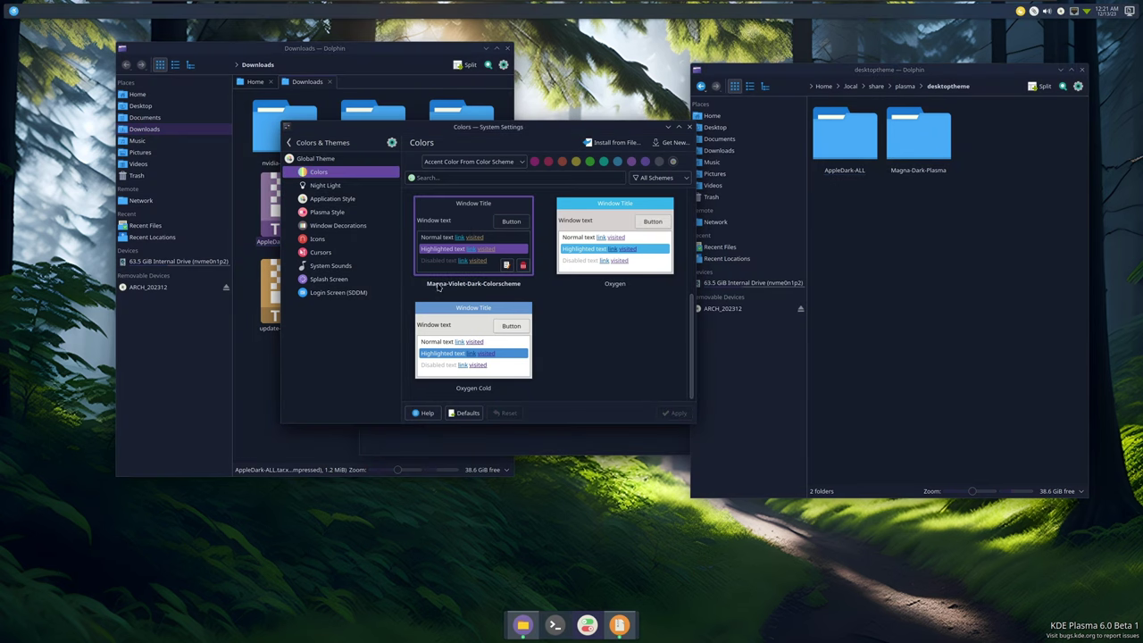
pyautogui.click(336, 201)
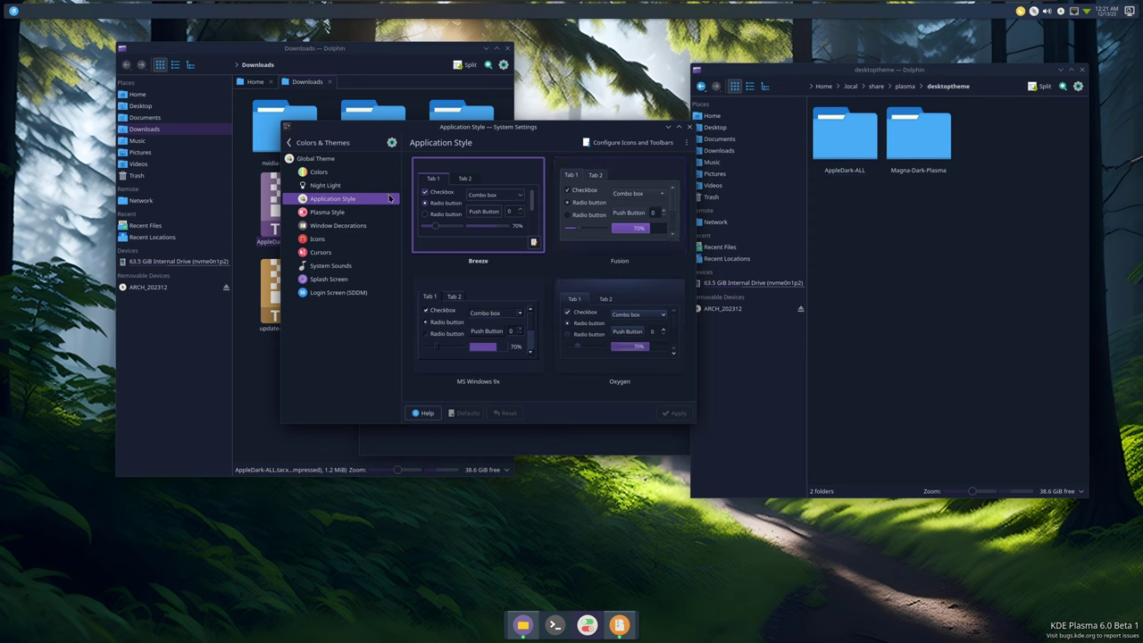
# - Apply Magna-Dark-Plasma, then switch the Plasma style to AppleDark-ALL and apply it
pyautogui.click(351, 212)
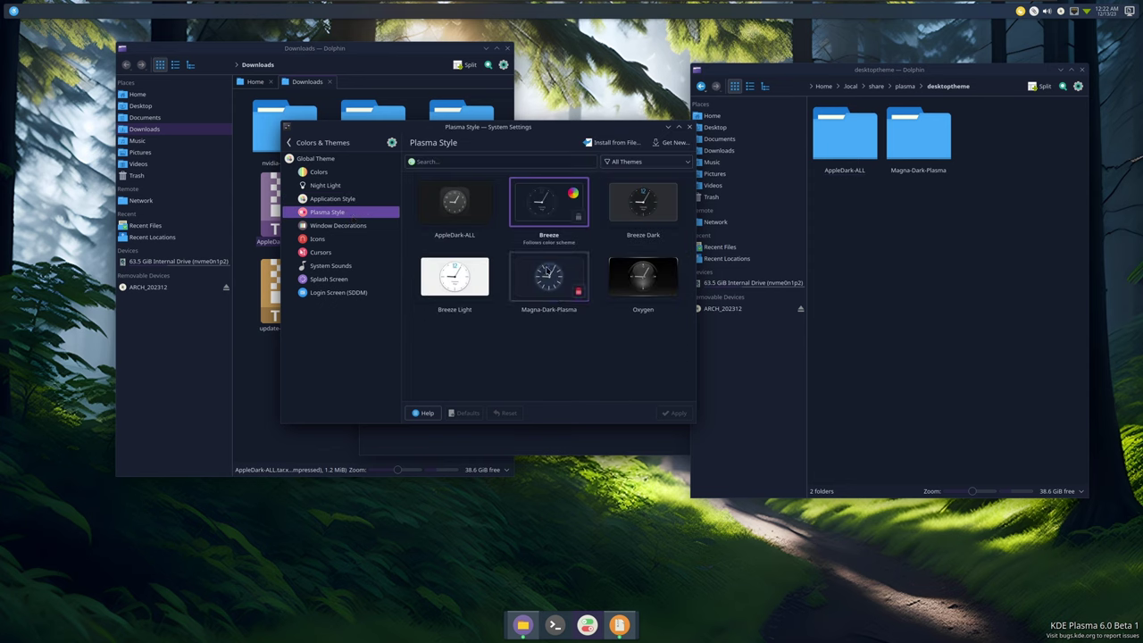
pyautogui.click(557, 275)
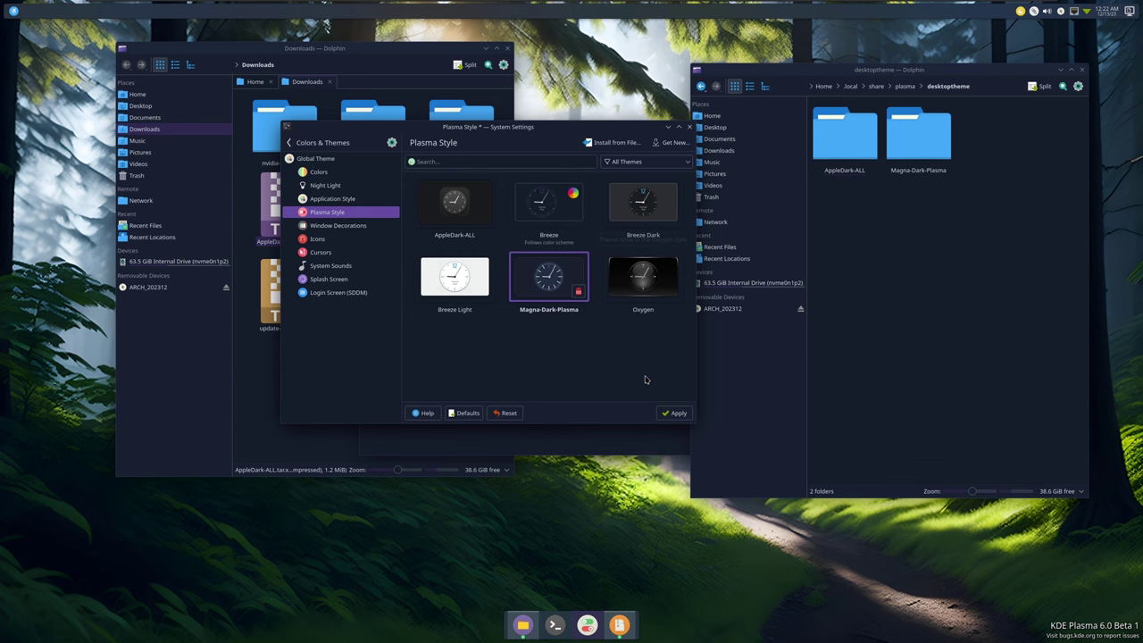
pyautogui.click(677, 412)
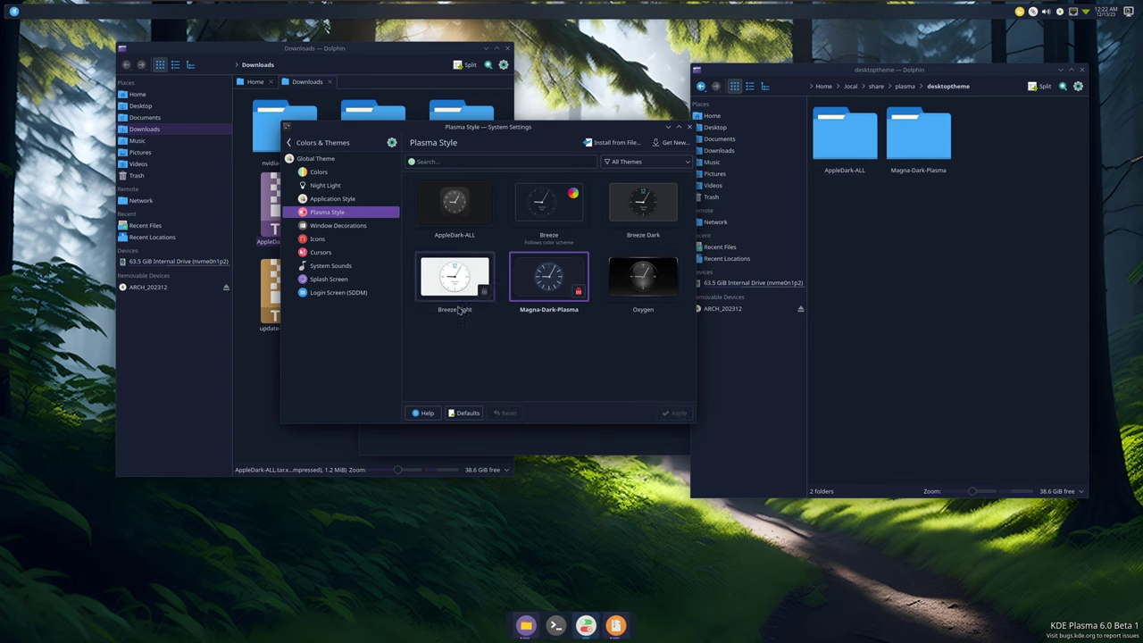
pyautogui.click(454, 201)
pyautogui.click(666, 414)
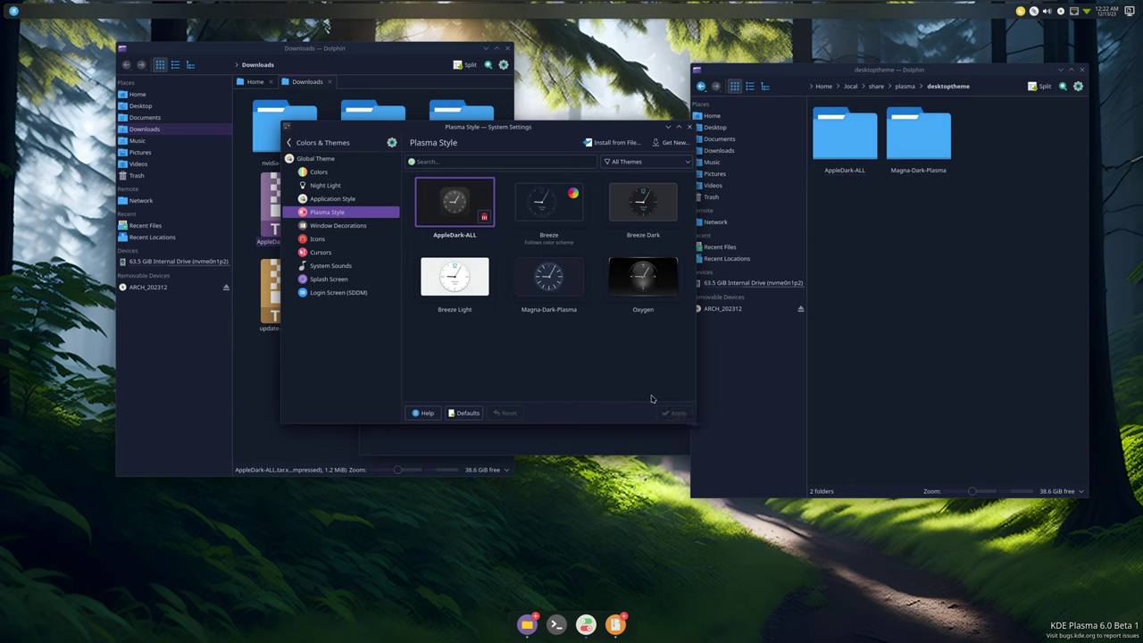
pyautogui.click(352, 226)
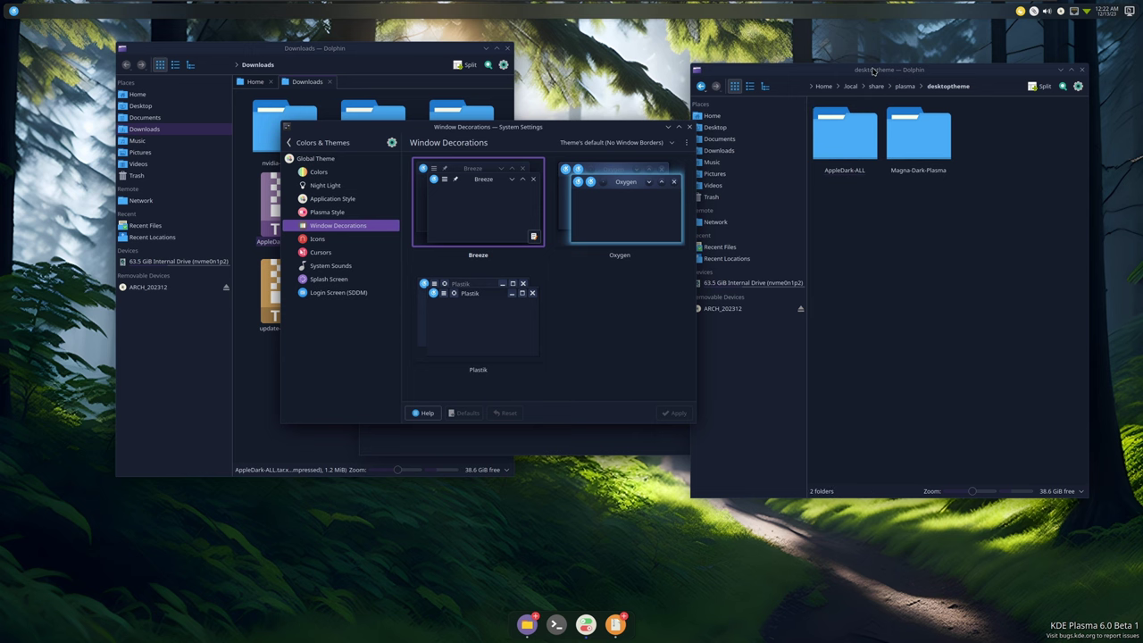
# - Search the decoration catalogue, install Apple Absolute Dark, then apply Apple-Aurora-AbsoluteDark
pyautogui.moveTo(872, 70); pyautogui.dragTo(892, 70)
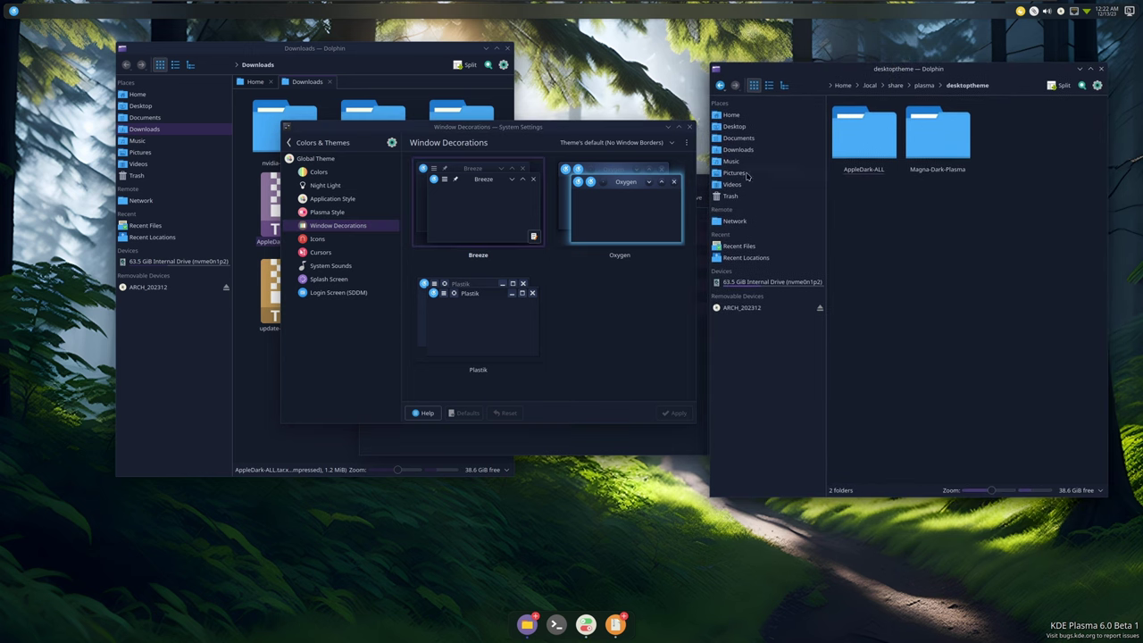
pyautogui.click(607, 375)
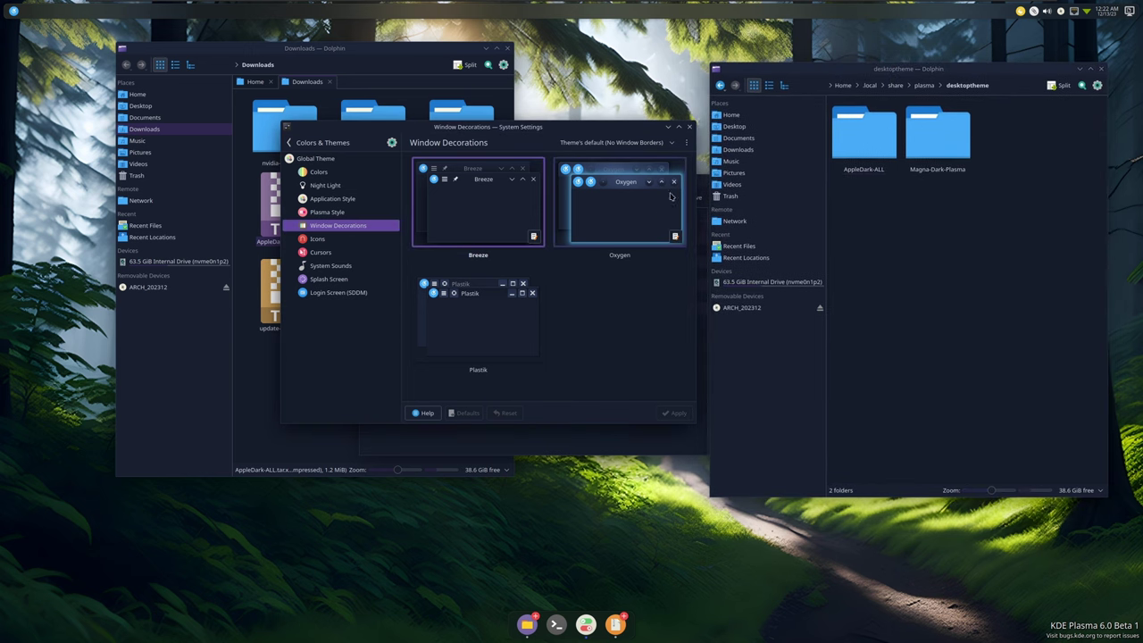
pyautogui.click(686, 143)
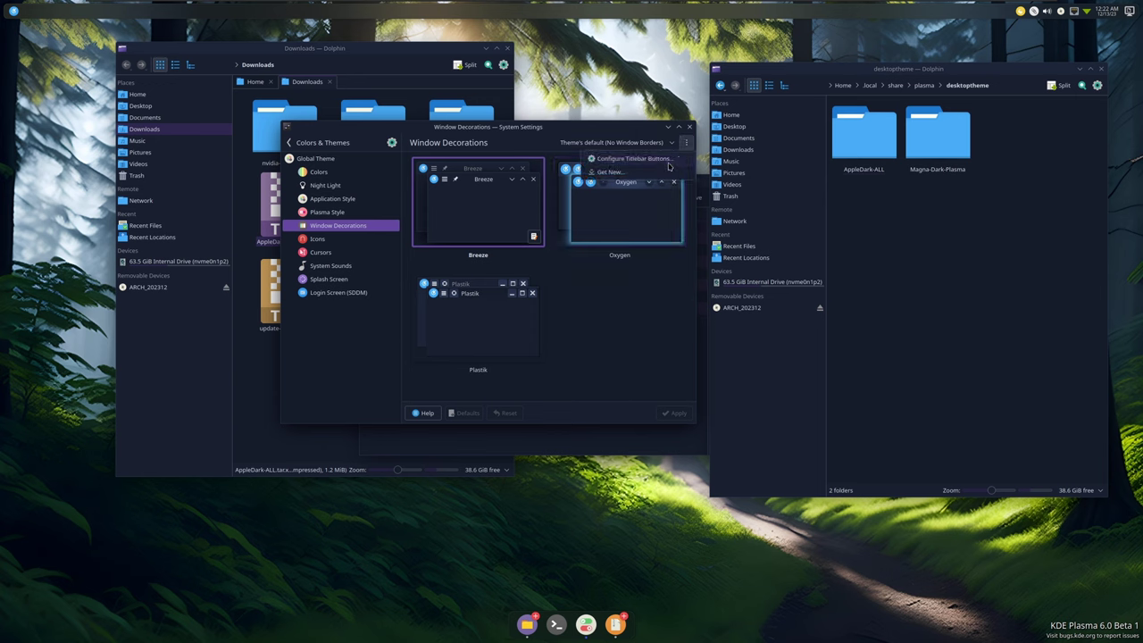
pyautogui.click(657, 171)
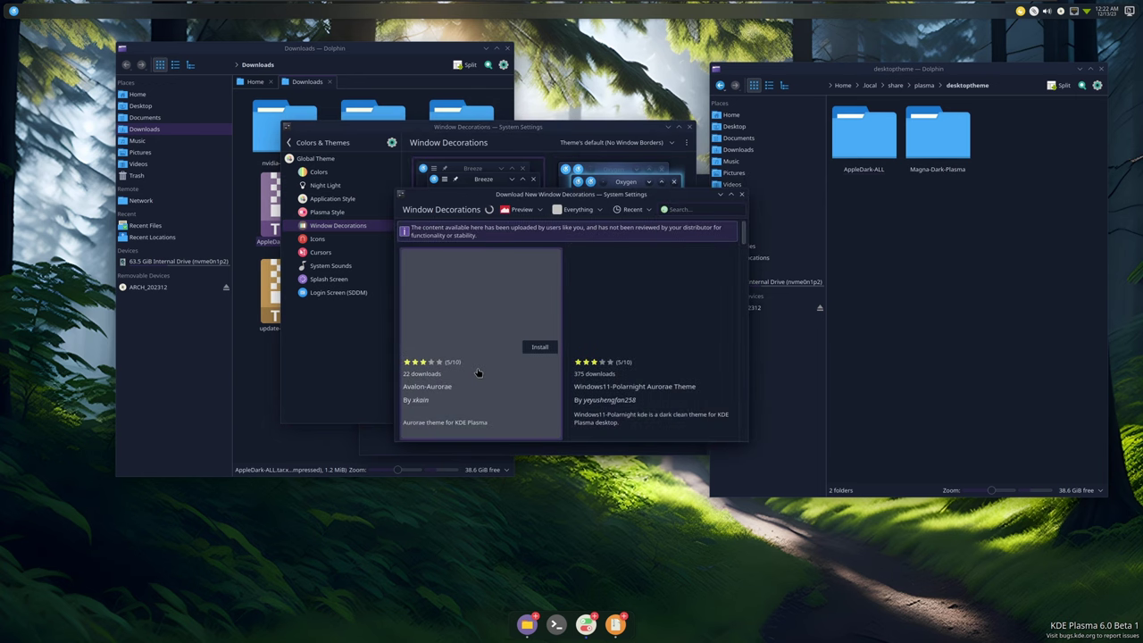
pyautogui.write('apple dark')
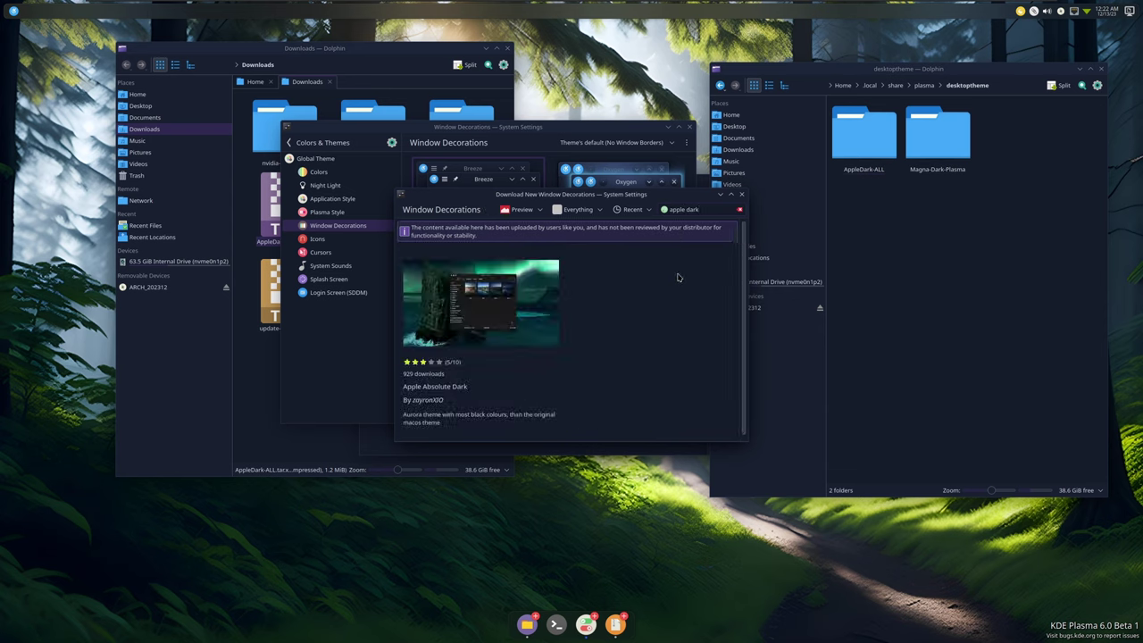
pyautogui.moveTo(530, 347)
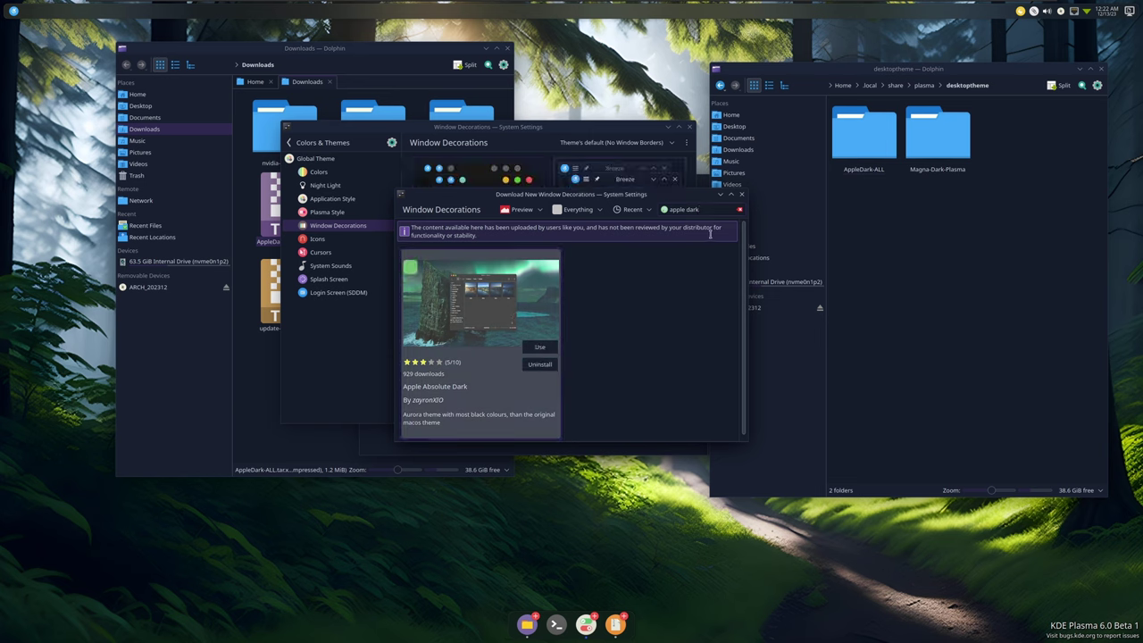
pyautogui.click(540, 348)
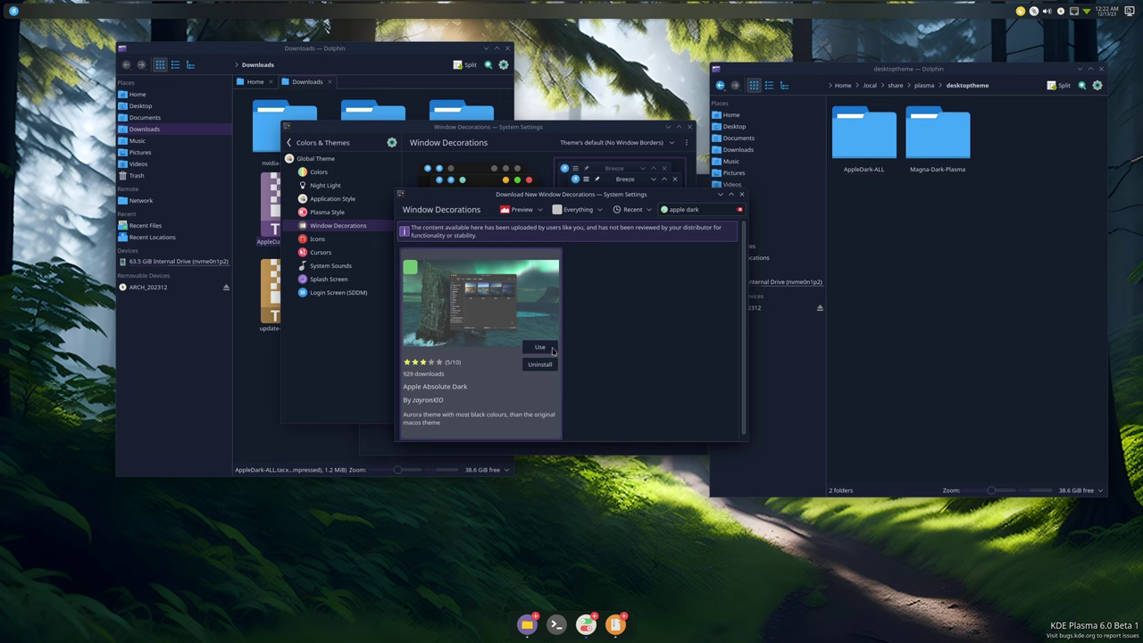
pyautogui.click(741, 194)
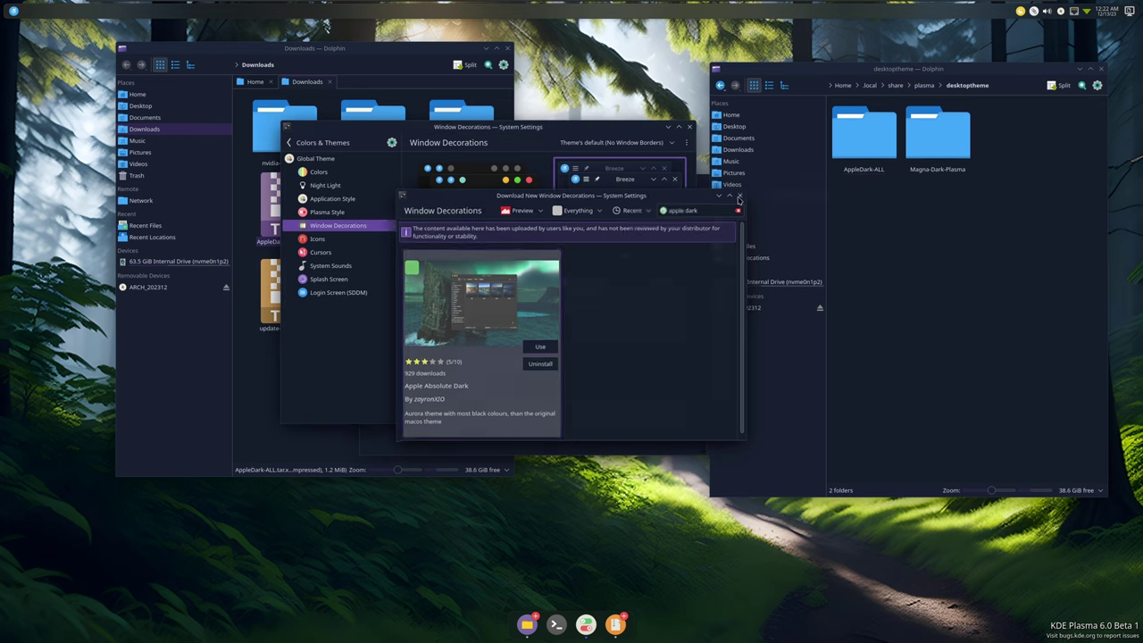
pyautogui.click(478, 203)
pyautogui.click(670, 412)
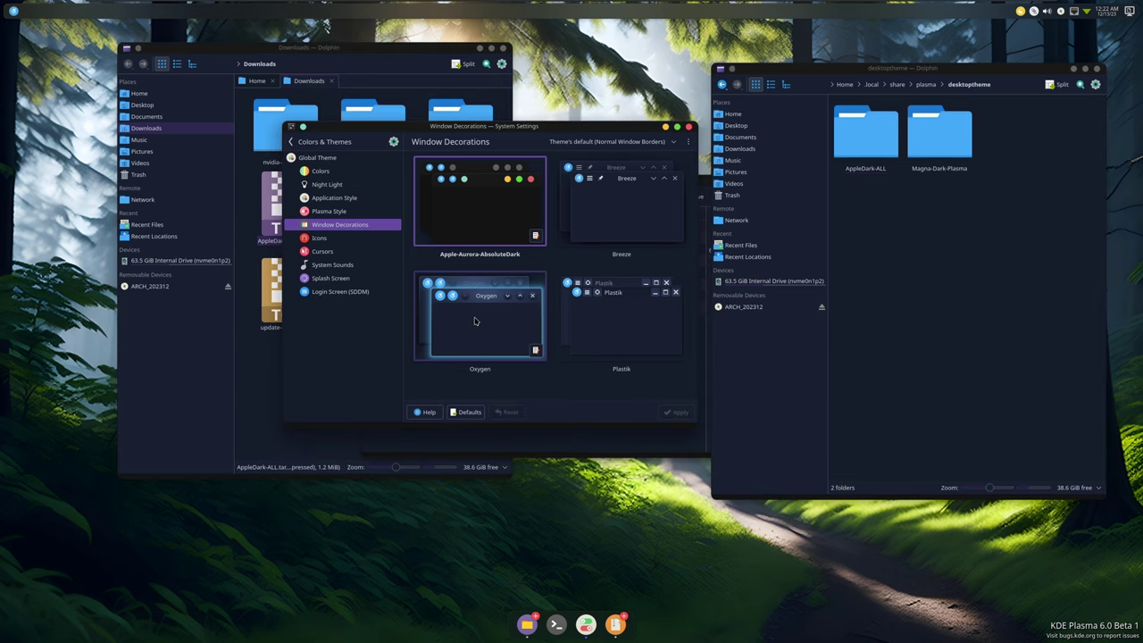
# - Search the downloadable colour schemes catalogue, then close it
pyautogui.click(322, 170)
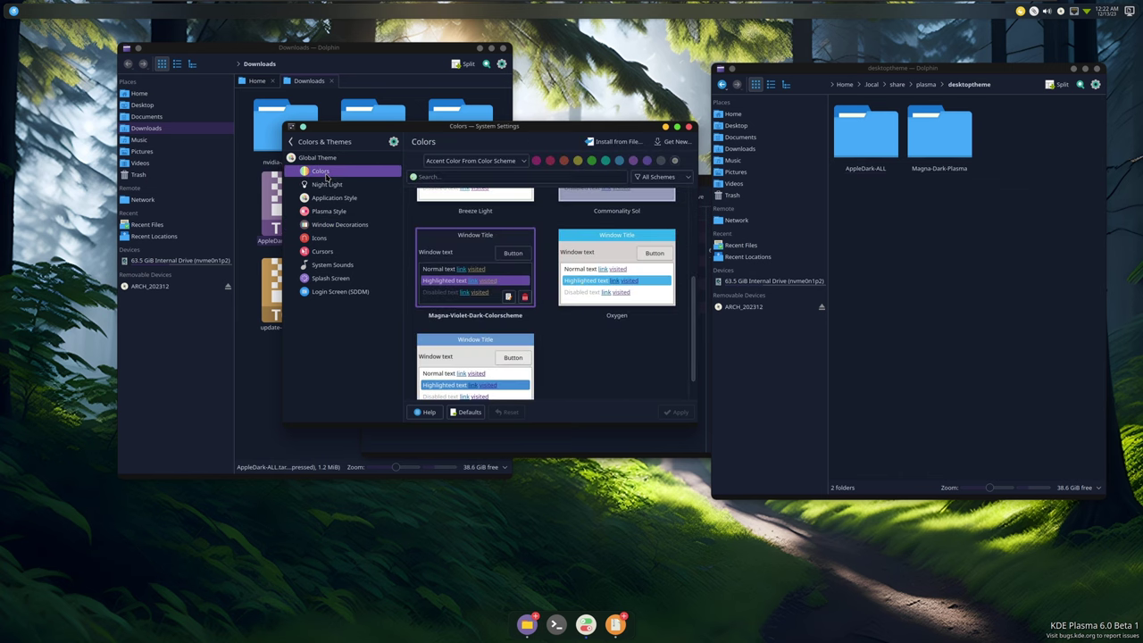
pyautogui.scroll(1, 546, 360)
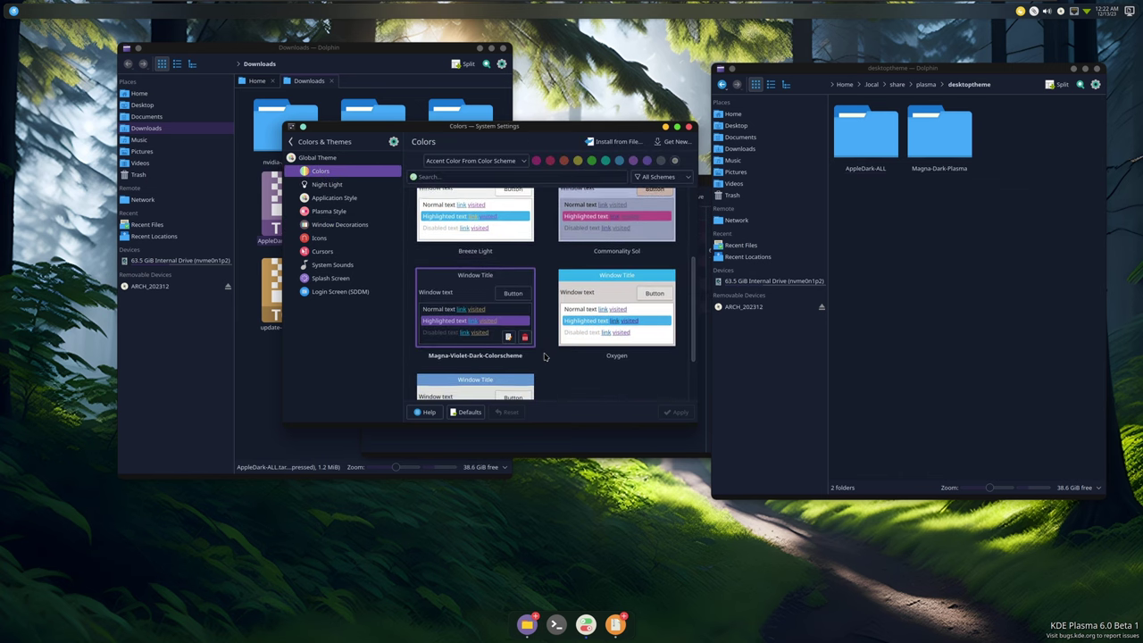
pyautogui.scroll(-2, 544, 357)
pyautogui.click(672, 141)
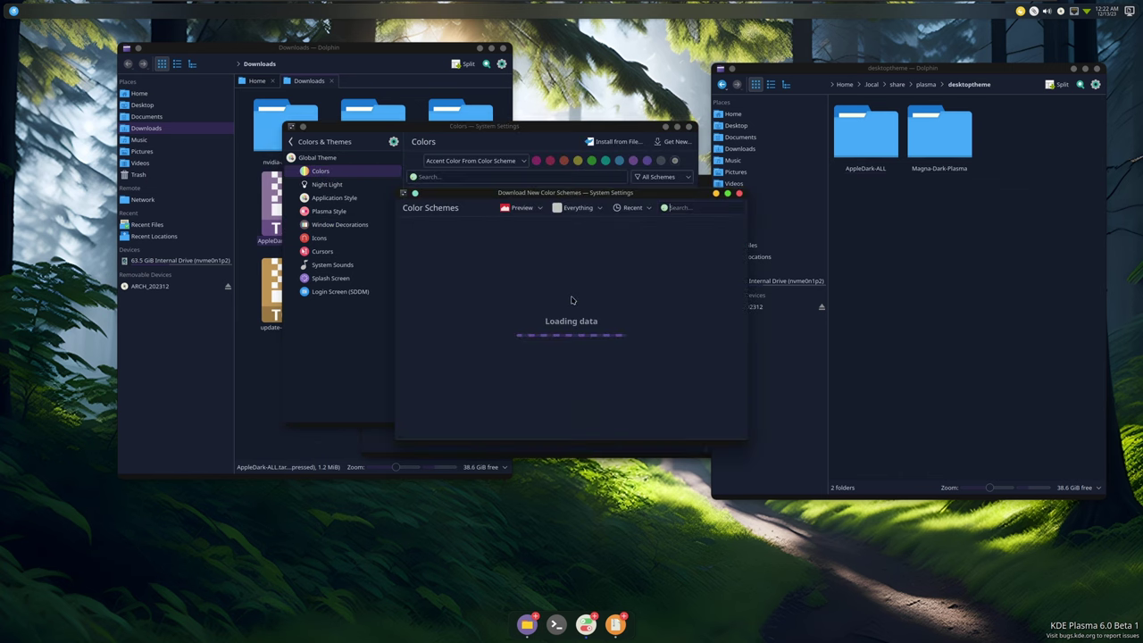
pyautogui.write('apple')
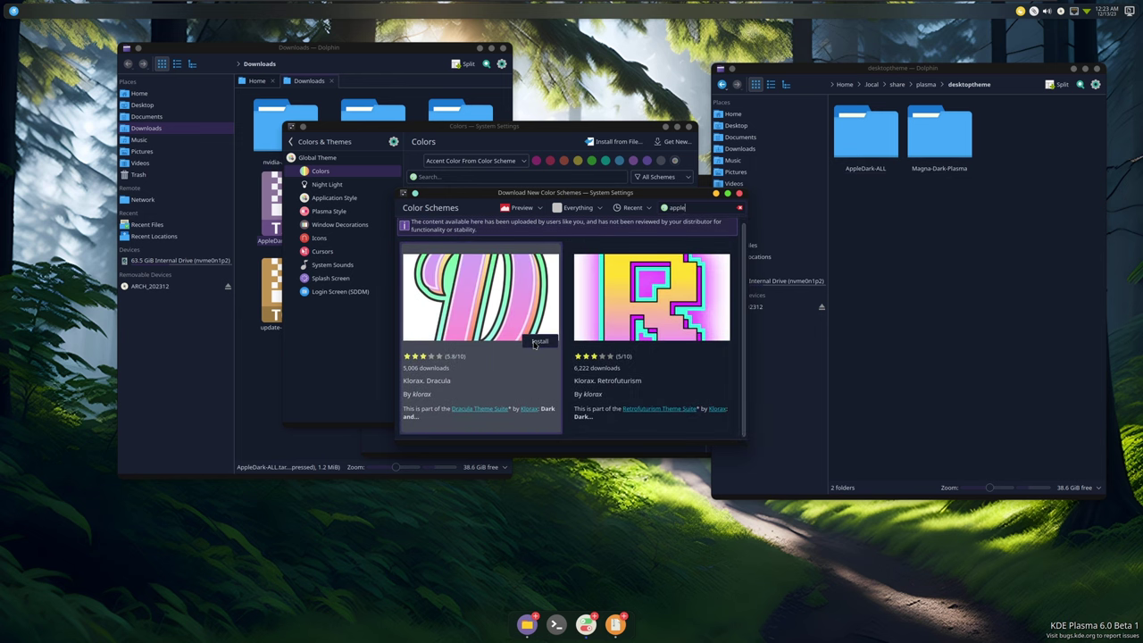
pyautogui.click(739, 193)
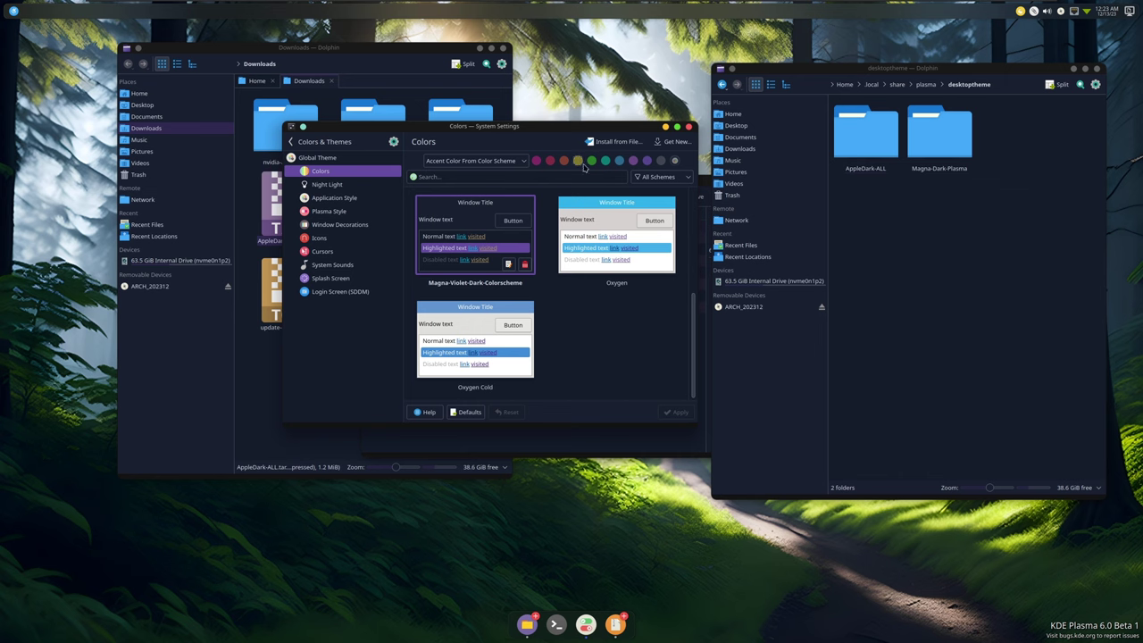
# - Choose the violet accent colour swatch and apply it
pyautogui.click(633, 160)
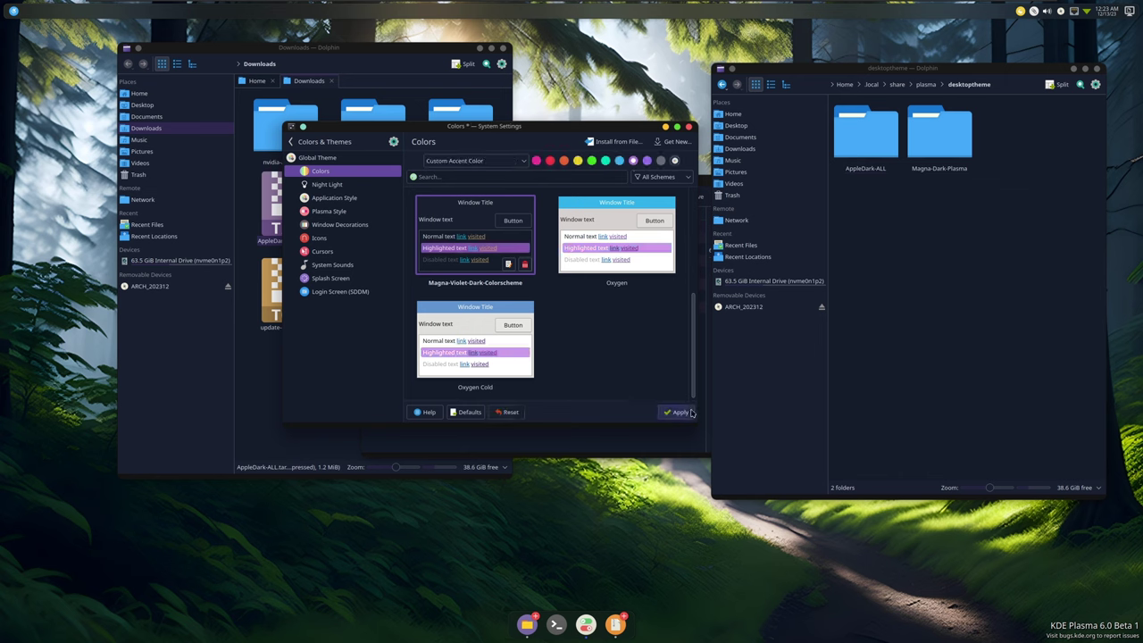
pyautogui.click(690, 412)
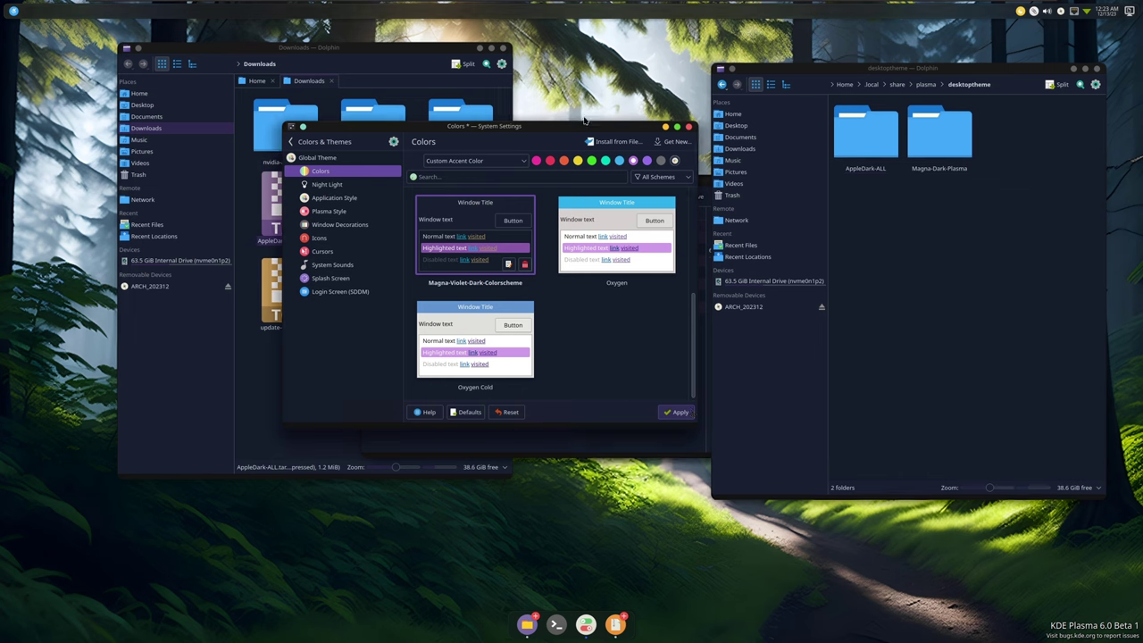
pyautogui.click(674, 408)
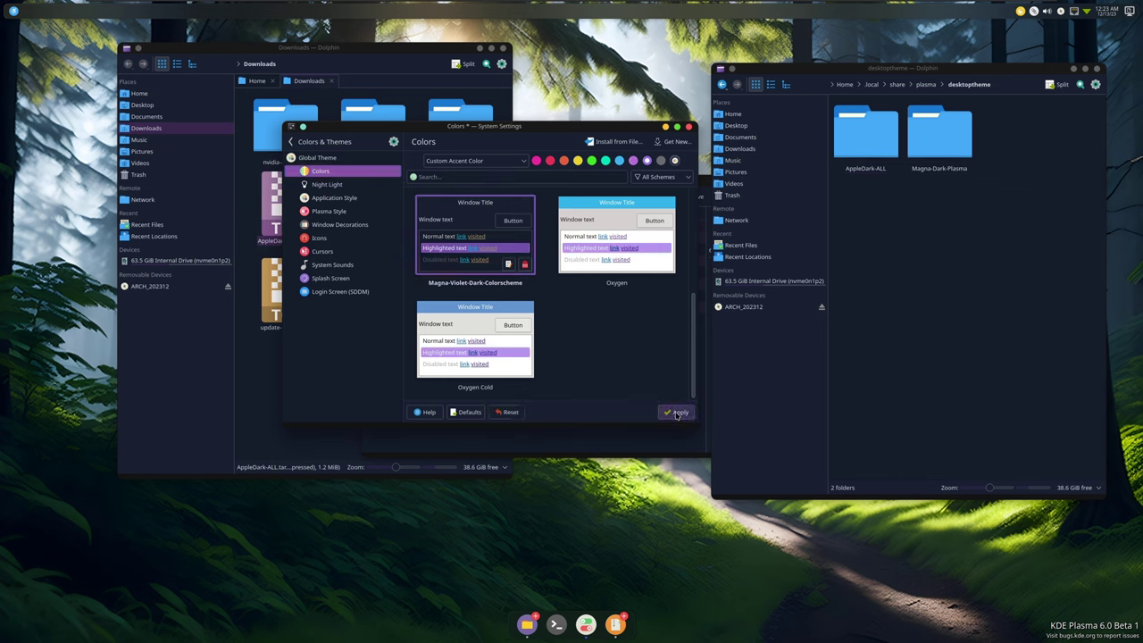
# - Check Application Style's extra options, including the icons and toolbars configuration
pyautogui.click(339, 205)
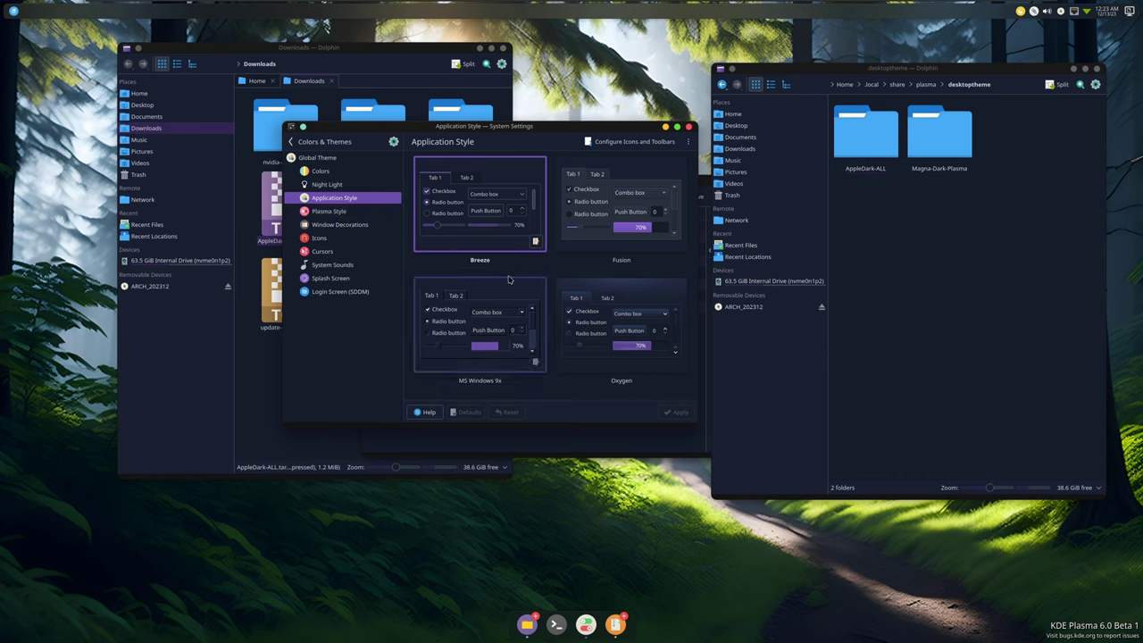
pyautogui.click(687, 141)
pyautogui.click(629, 141)
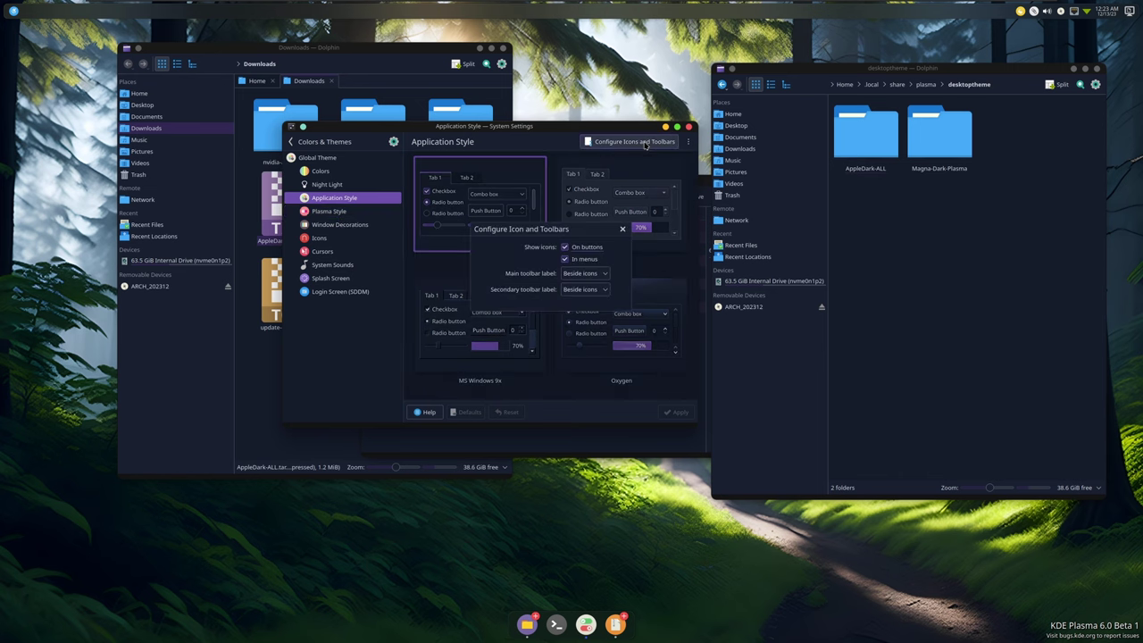
pyautogui.click(625, 234)
pyautogui.click(687, 141)
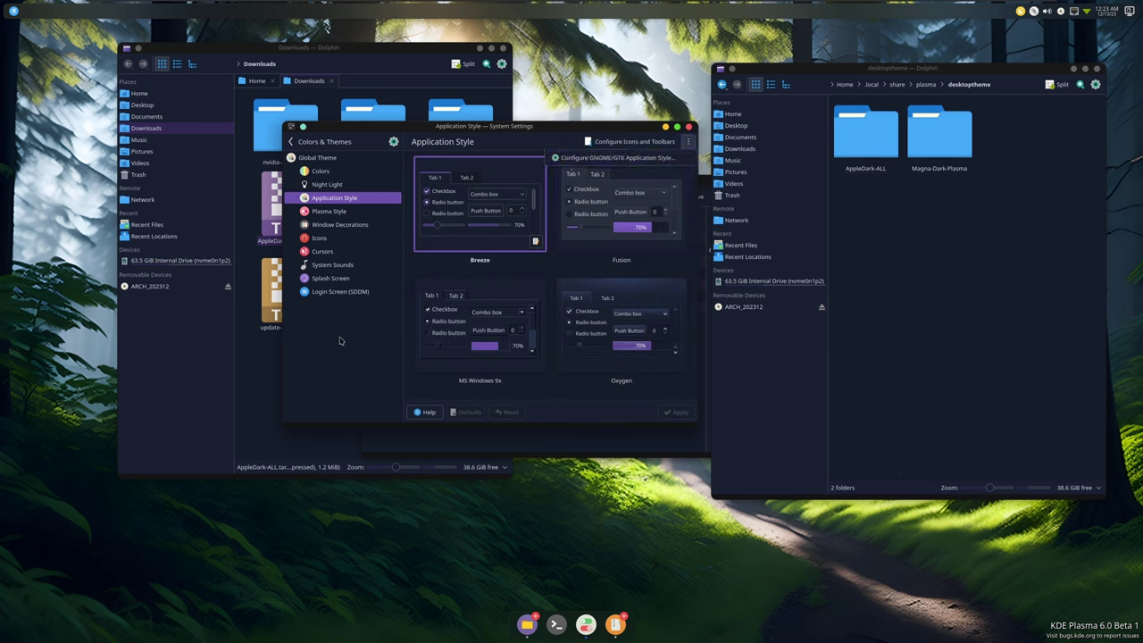
# - Step through Plasma Style, Window Decorations, Icons, Cursors and Splash Screen themes
pyautogui.click(344, 212)
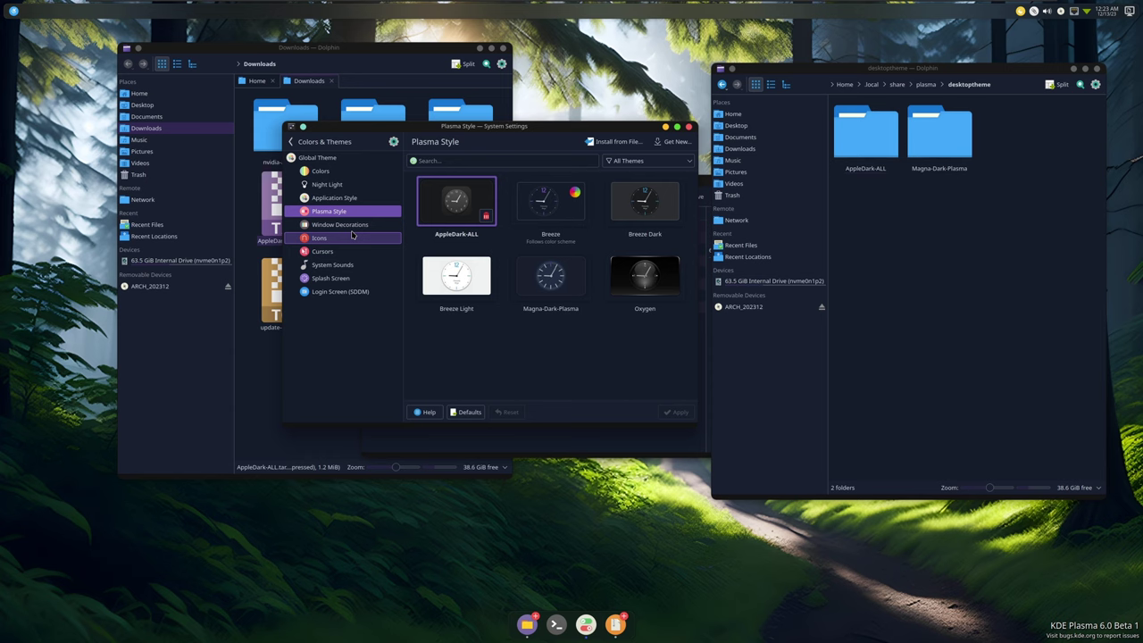
pyautogui.click(353, 237)
pyautogui.click(350, 226)
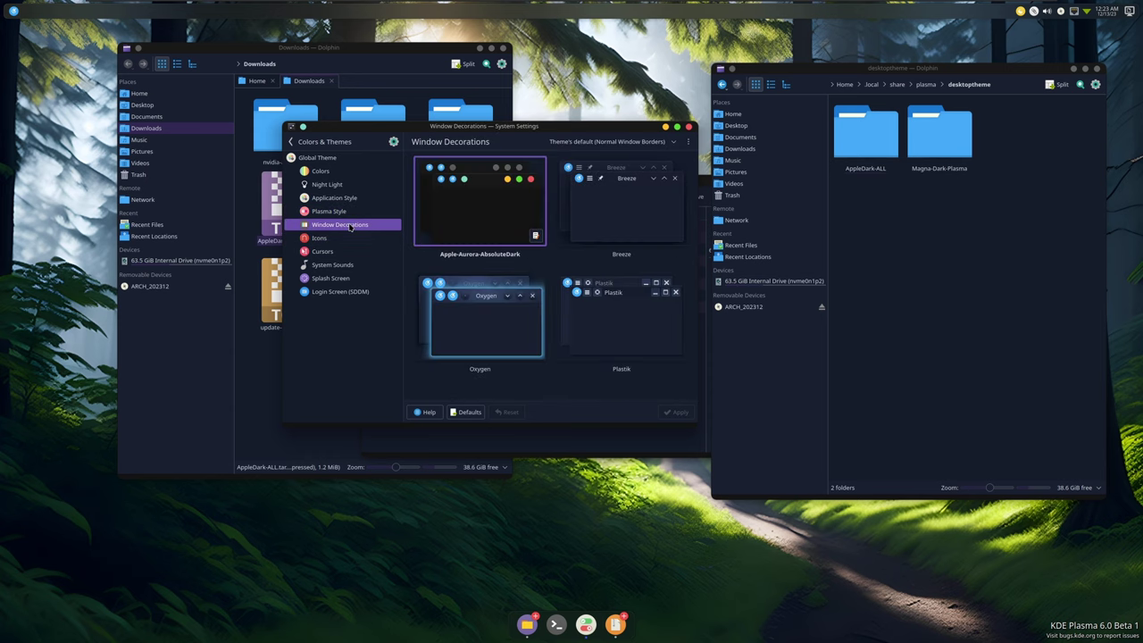
pyautogui.click(344, 237)
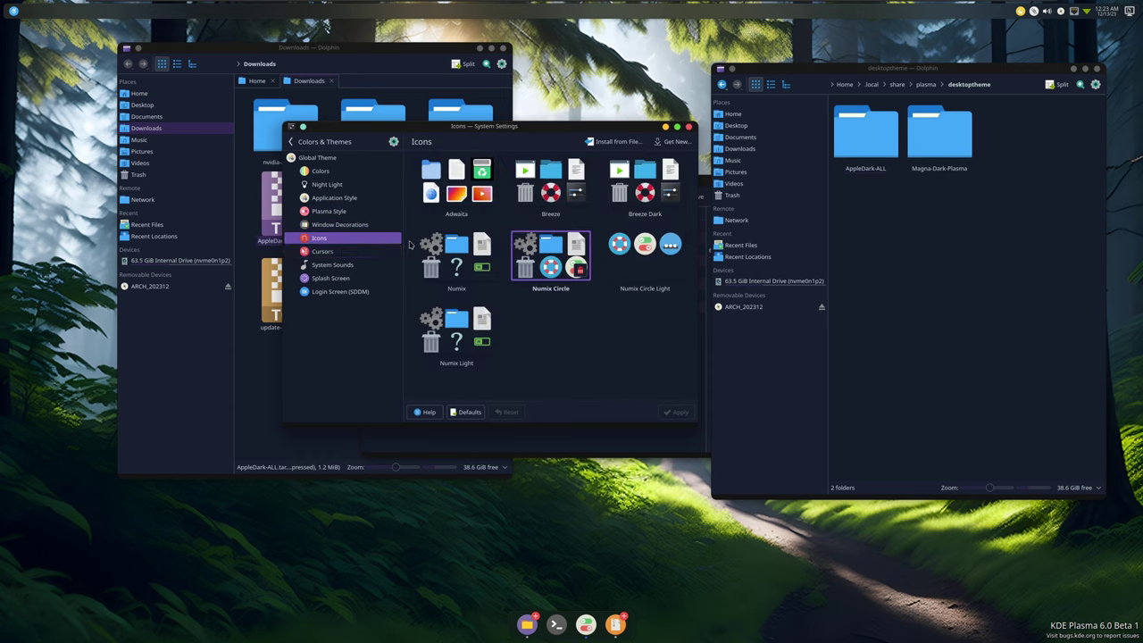
pyautogui.click(344, 252)
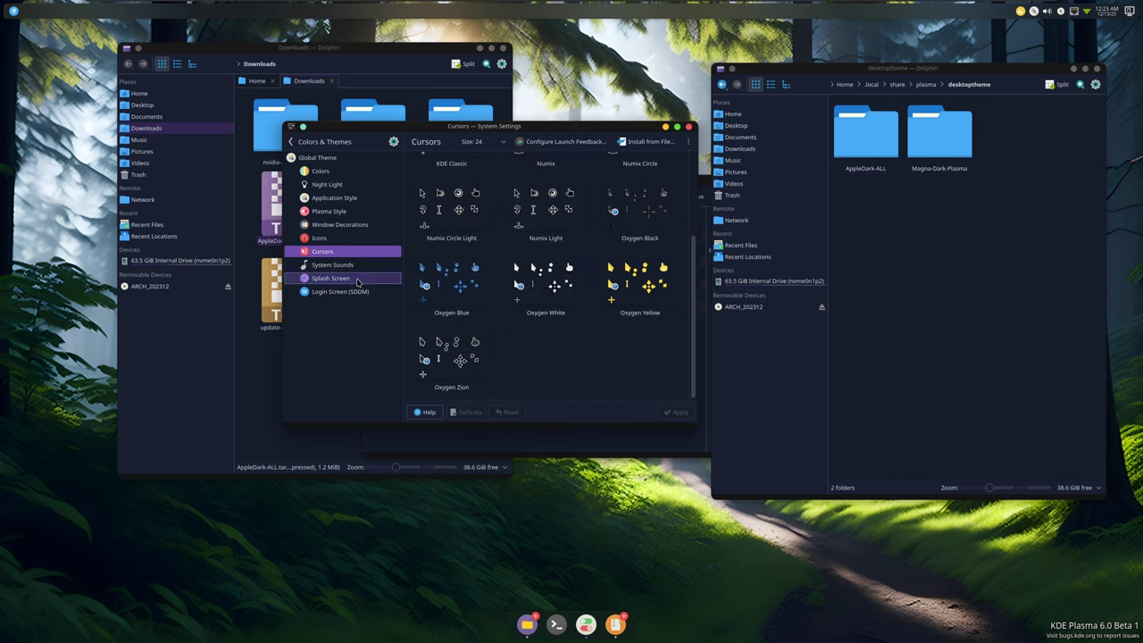
pyautogui.click(343, 278)
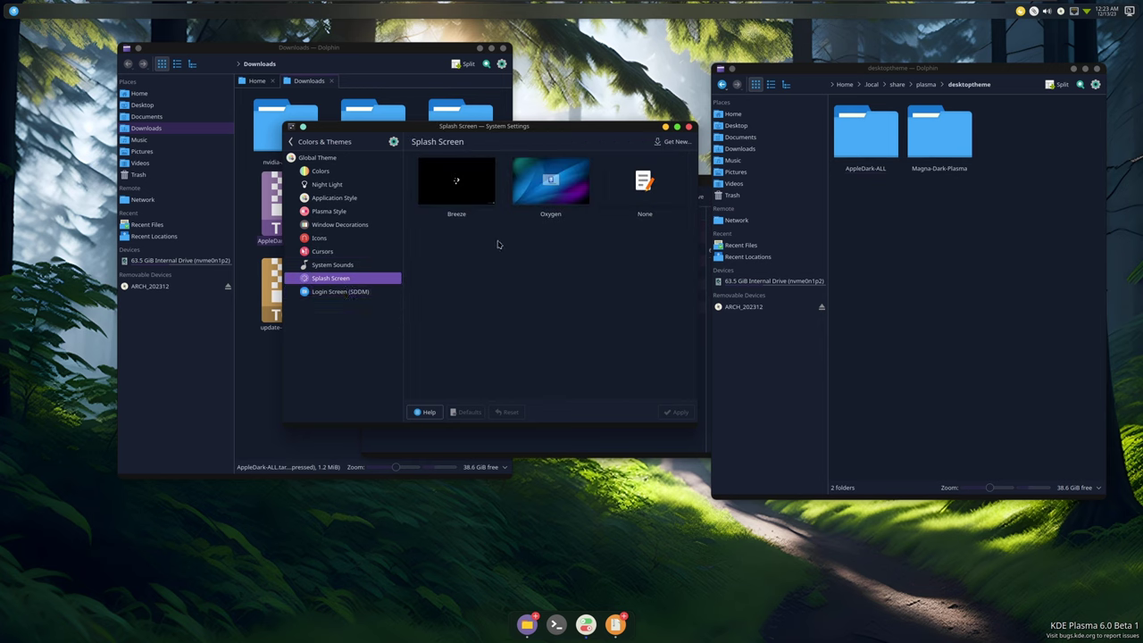
# - Try installing Vivid-Splash, then close System Settings and the Downloads window
pyautogui.click(673, 142)
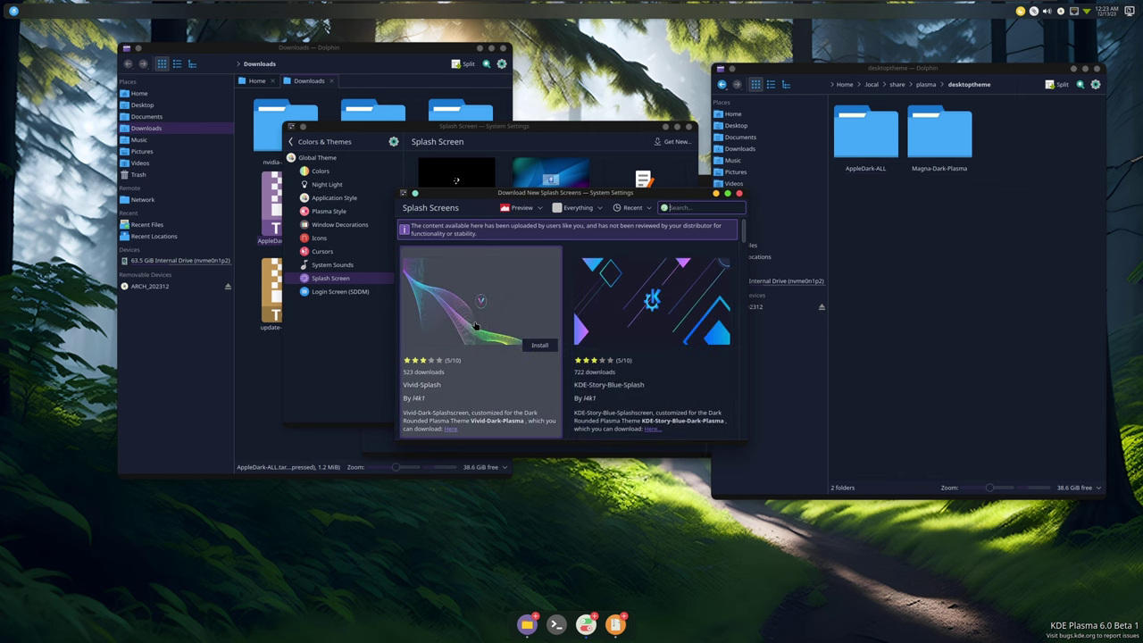
pyautogui.click(475, 325)
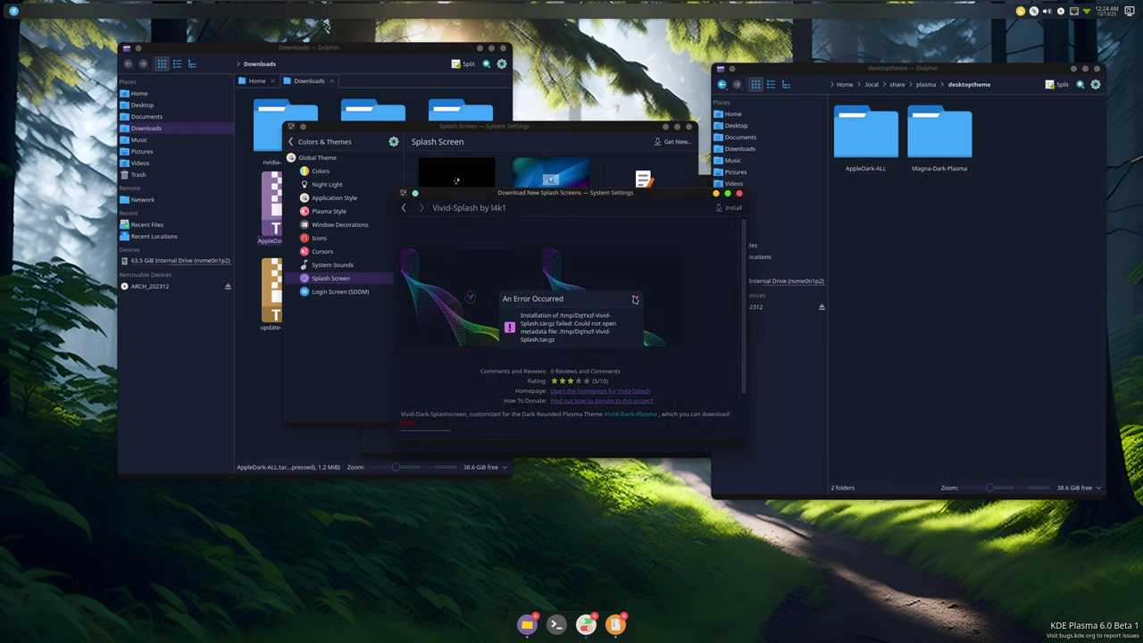
pyautogui.click(638, 300)
pyautogui.click(740, 192)
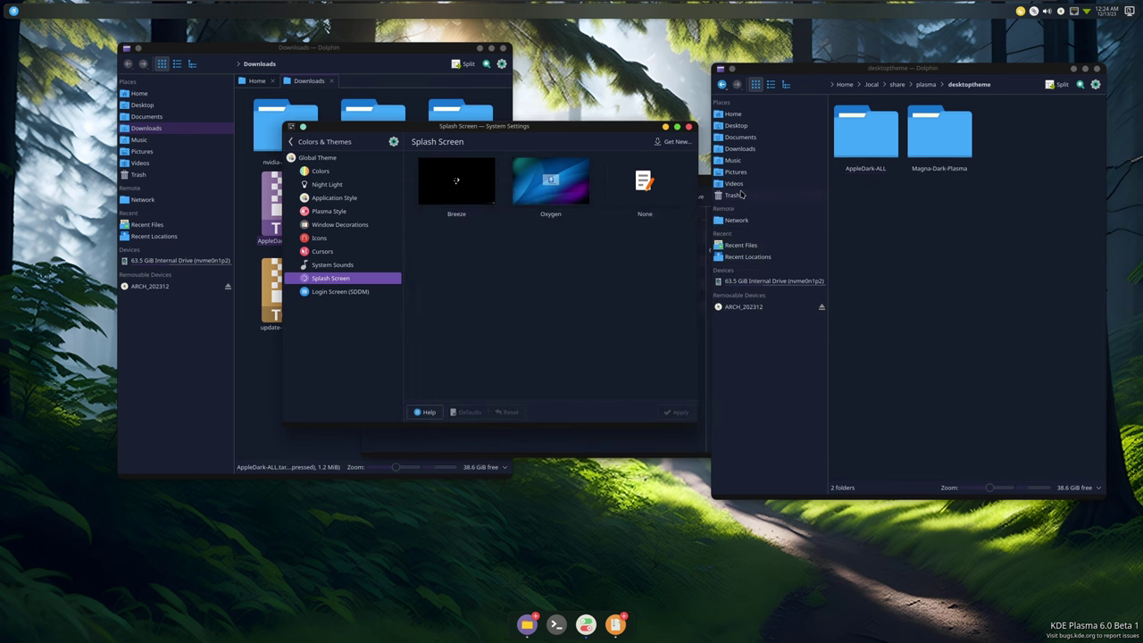
pyautogui.click(689, 127)
pyautogui.click(504, 48)
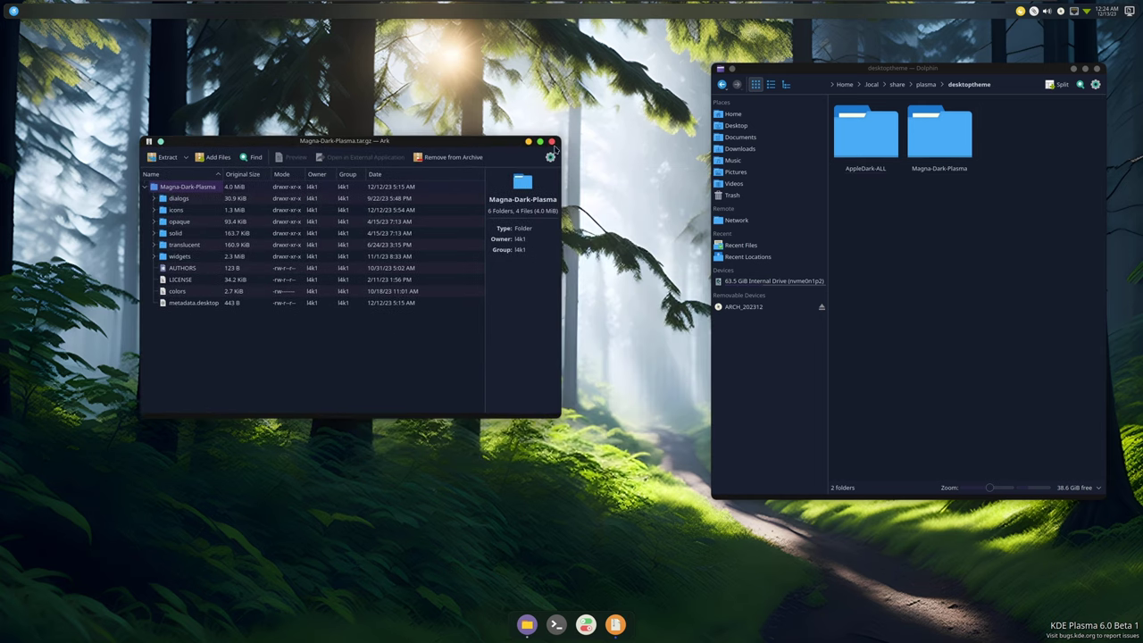
# - Close Ark, move the Dolphin window left and close it
pyautogui.click(552, 141)
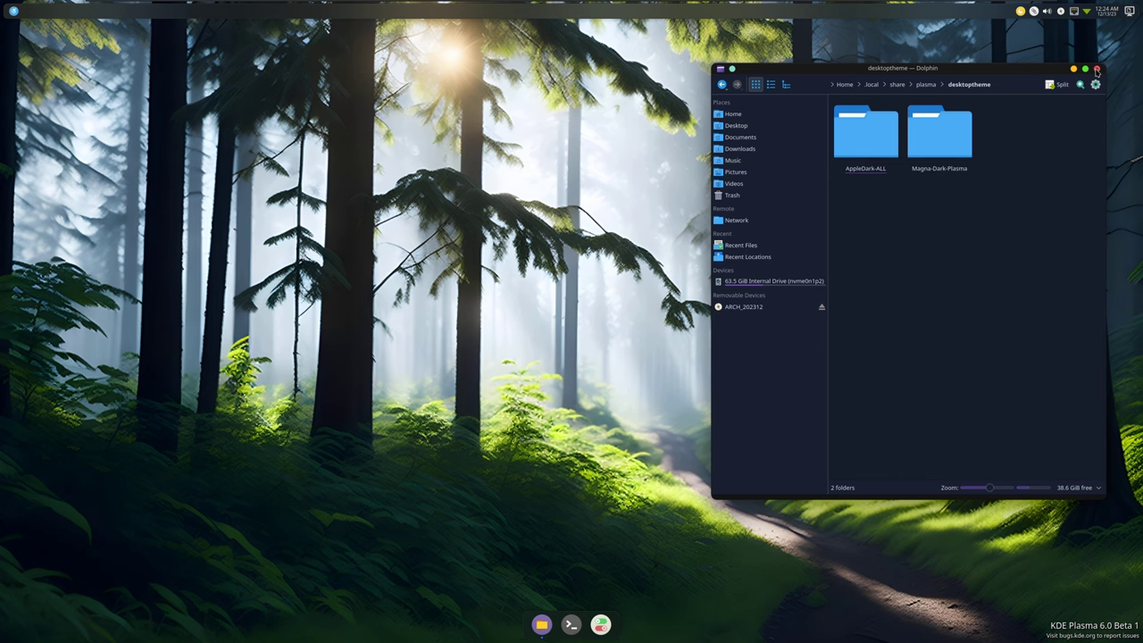
pyautogui.moveTo(879, 71); pyautogui.dragTo(217, 54)
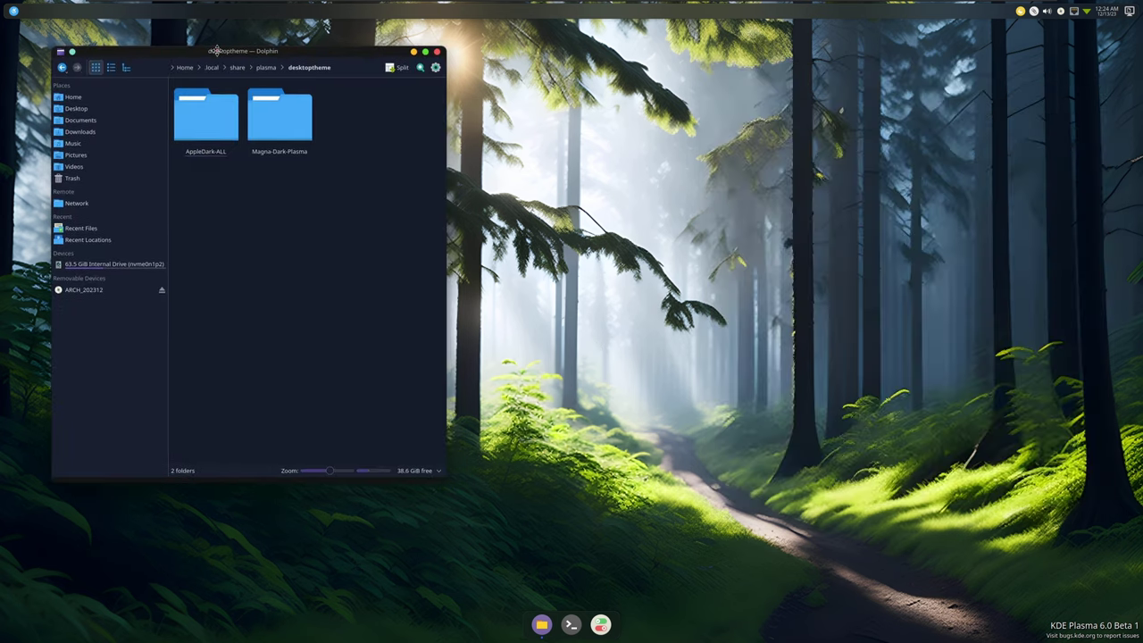
pyautogui.click(436, 52)
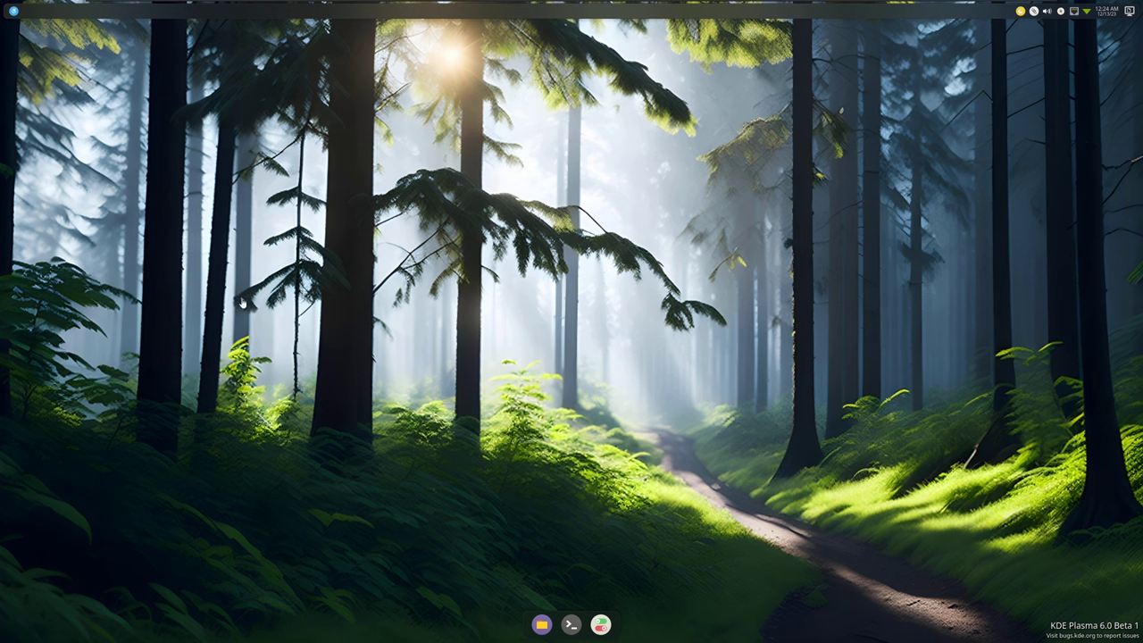
# - Set the application launcher's icon to the Windows-style logo and apply it
pyautogui.rightClick(16, 14)
pyautogui.click(71, 31)
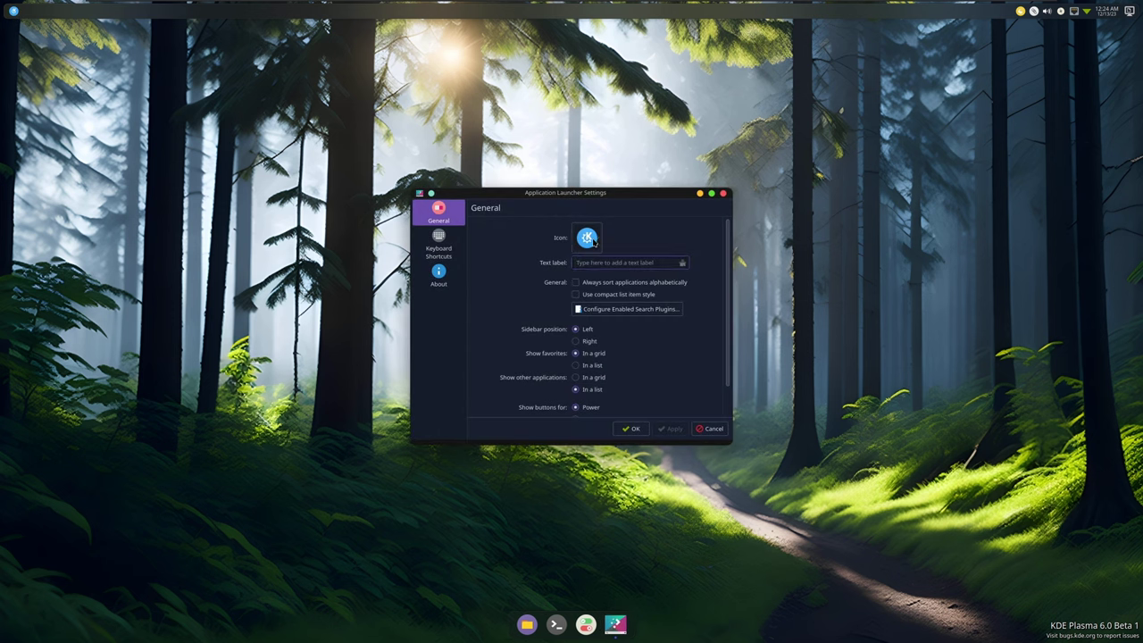
pyautogui.click(593, 242)
pyautogui.click(621, 262)
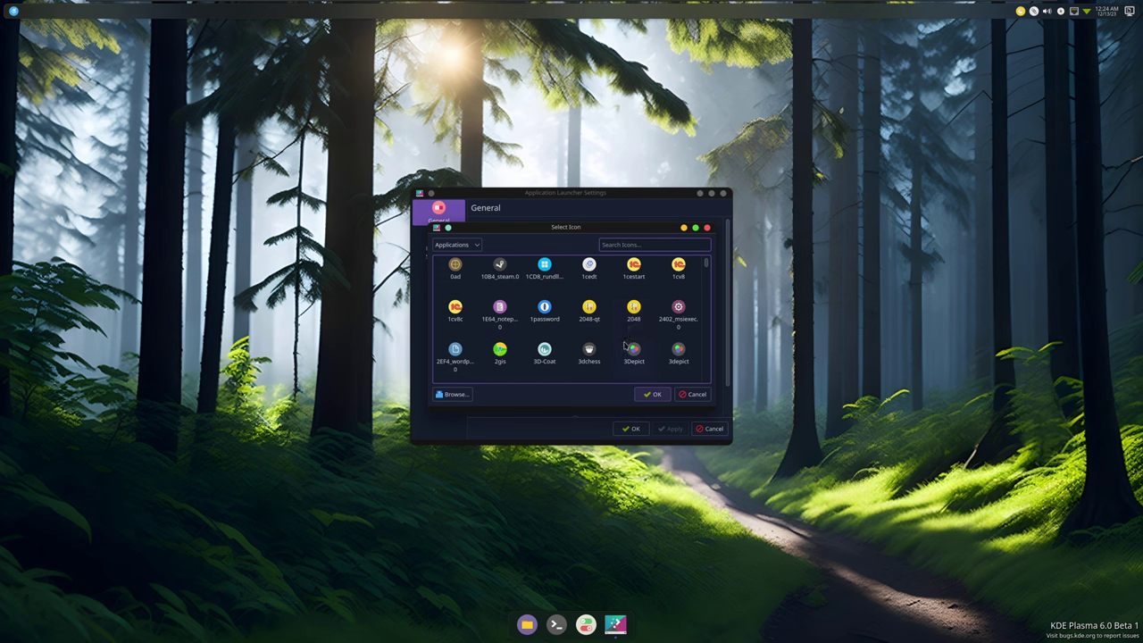
pyautogui.click(544, 265)
pyautogui.click(653, 393)
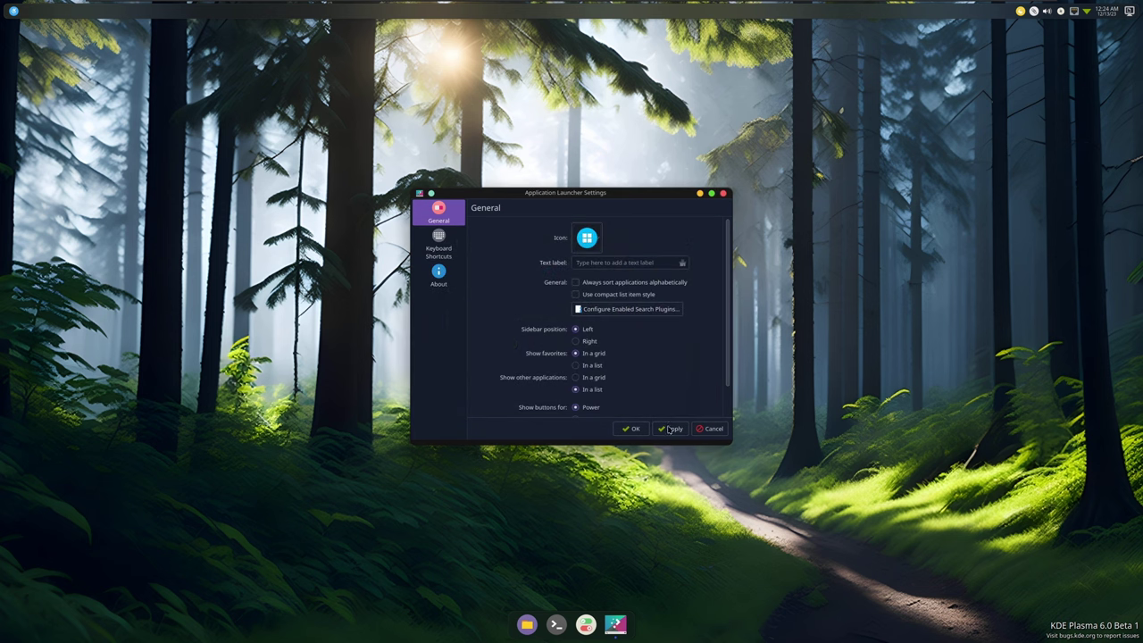
pyautogui.click(669, 430)
pyautogui.click(628, 428)
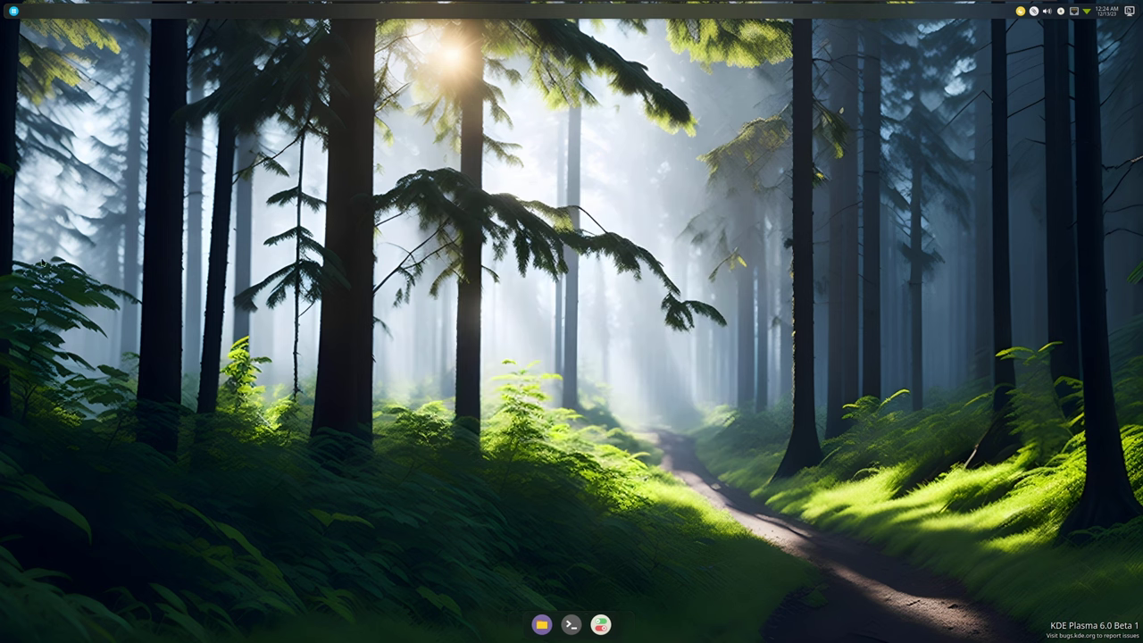